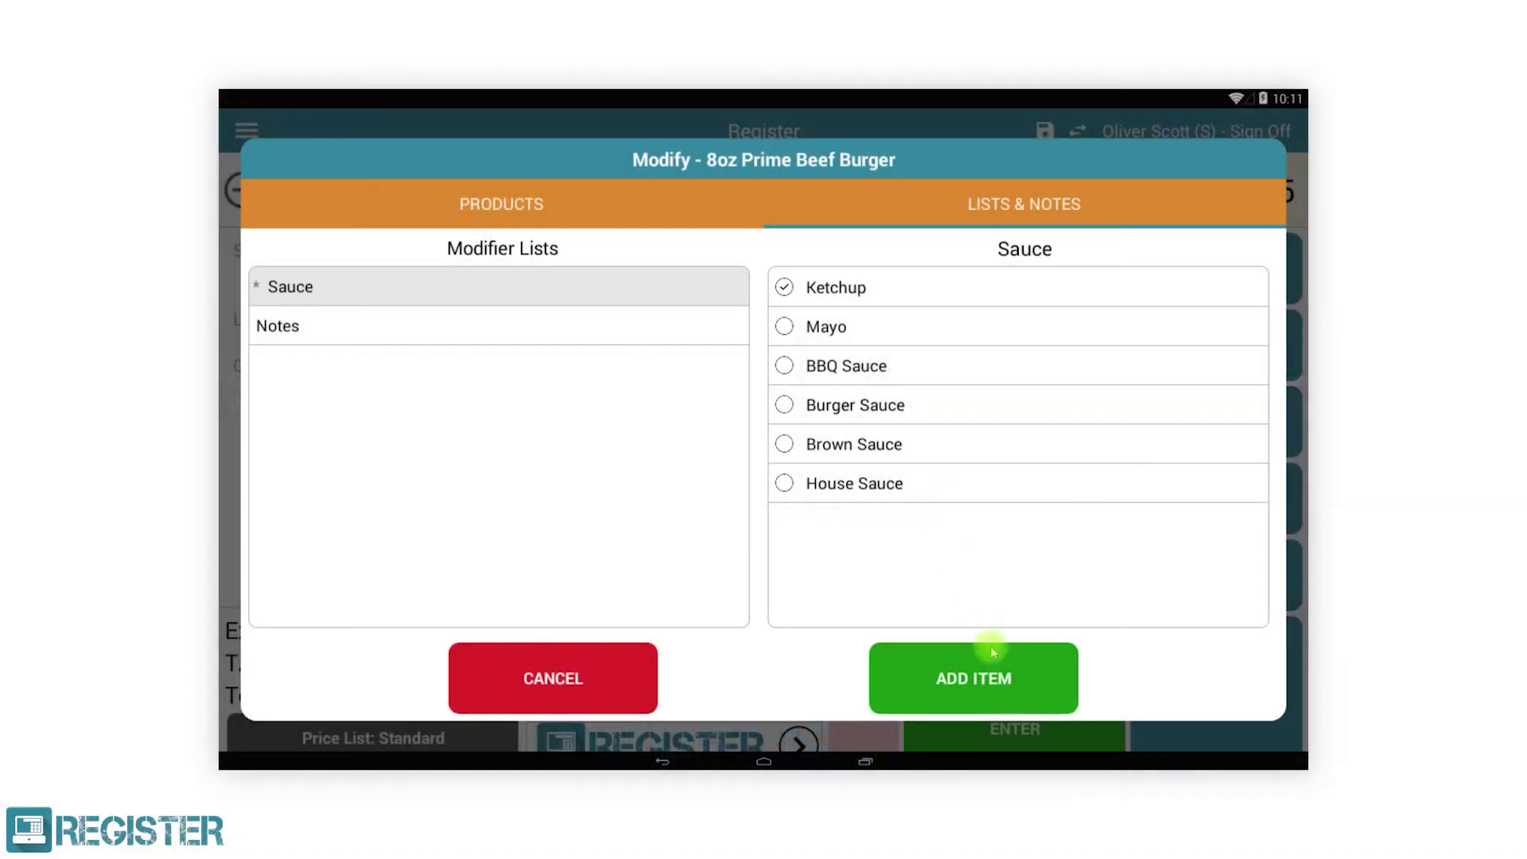
# Add the customised burger, then an Apple Crumble with Custard from Puds, to the order.
pyautogui.click(1005, 678)
pyautogui.click(578, 328)
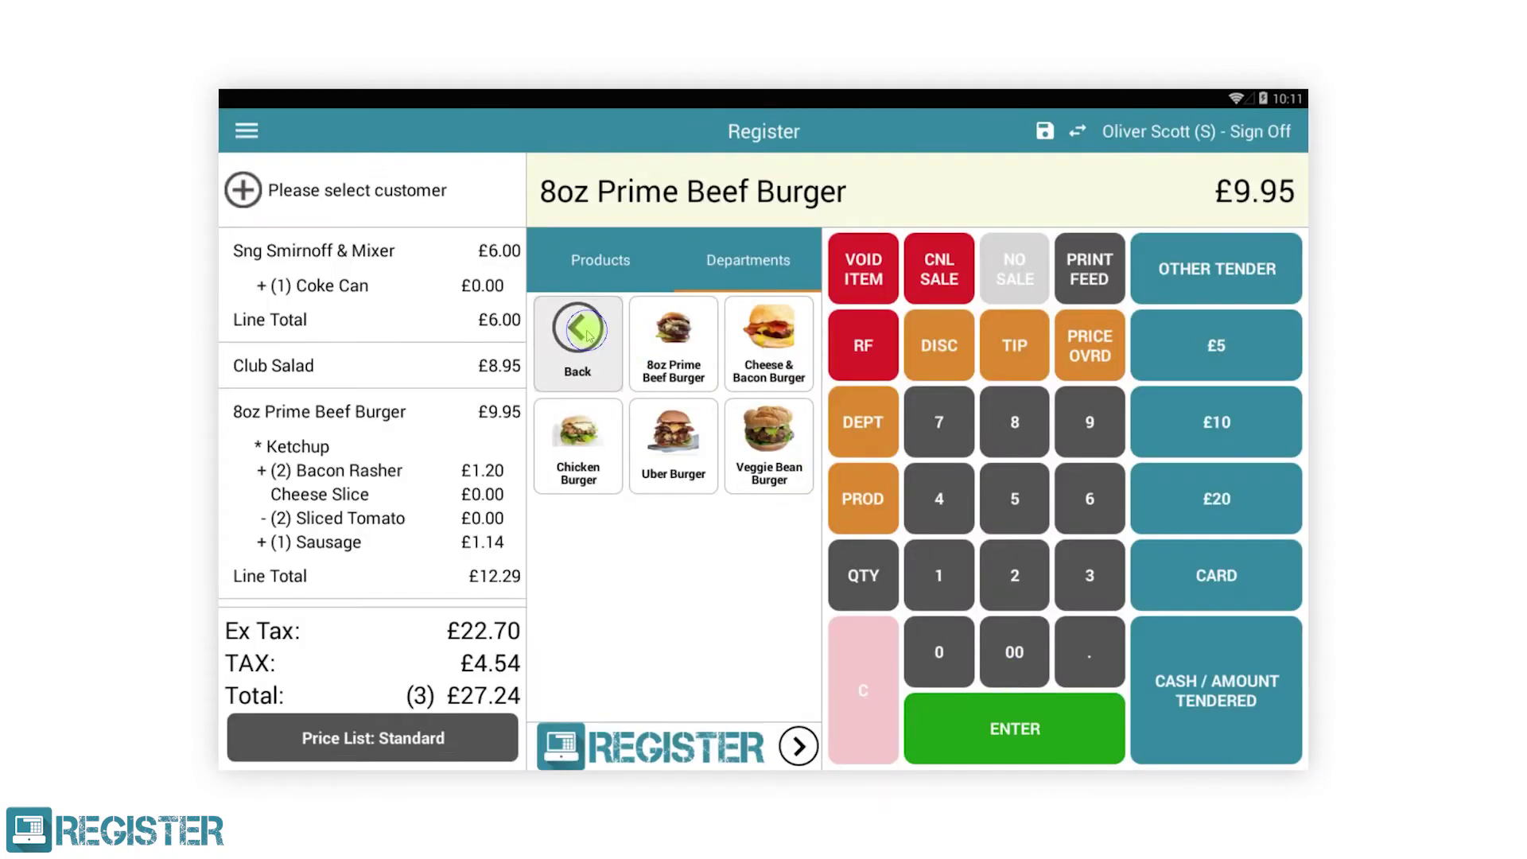
pyautogui.click(588, 334)
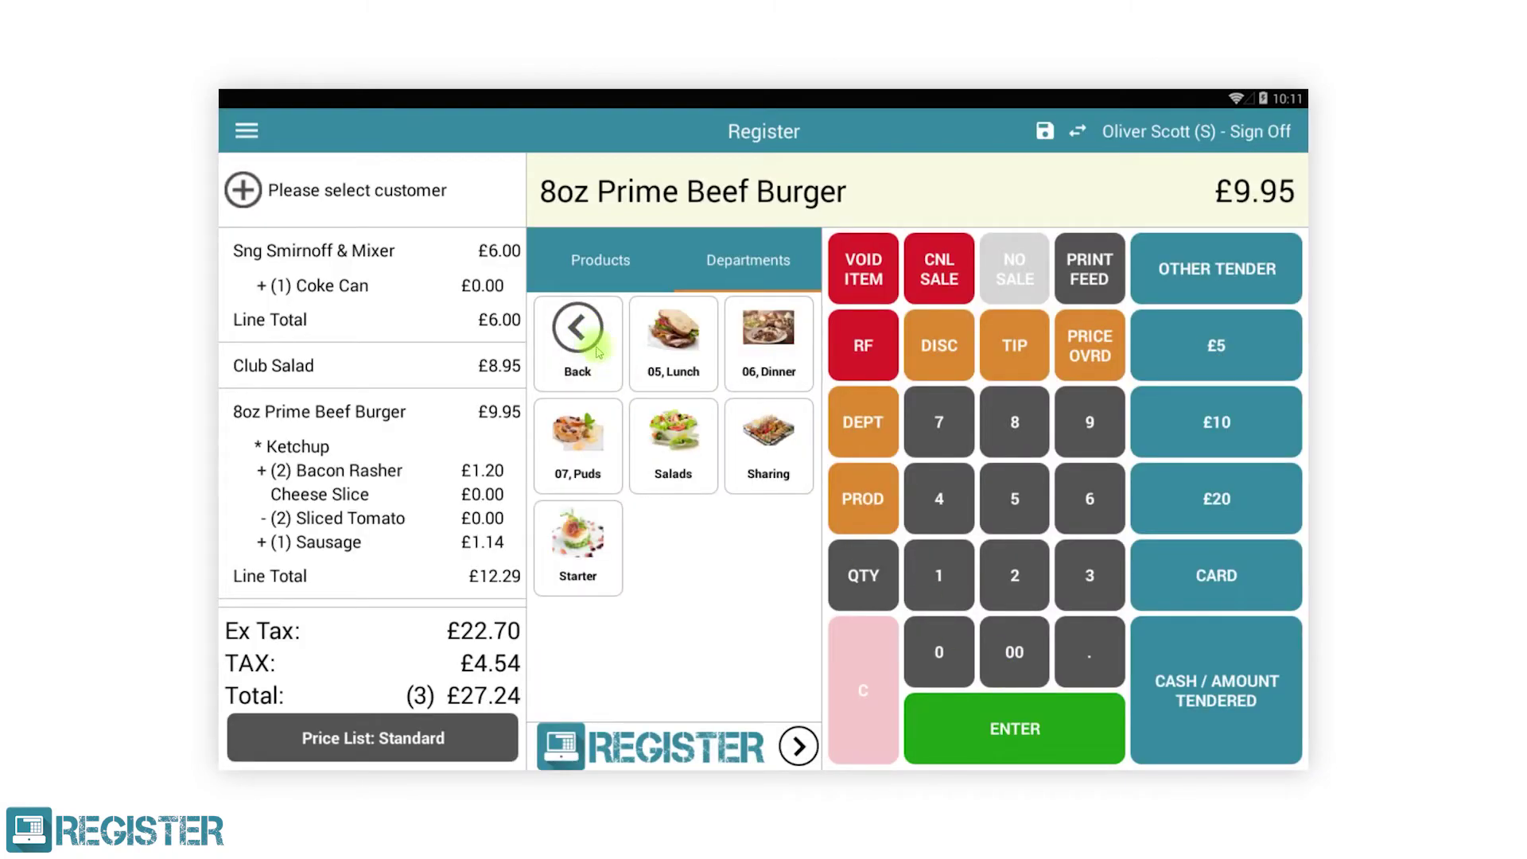
pyautogui.click(593, 450)
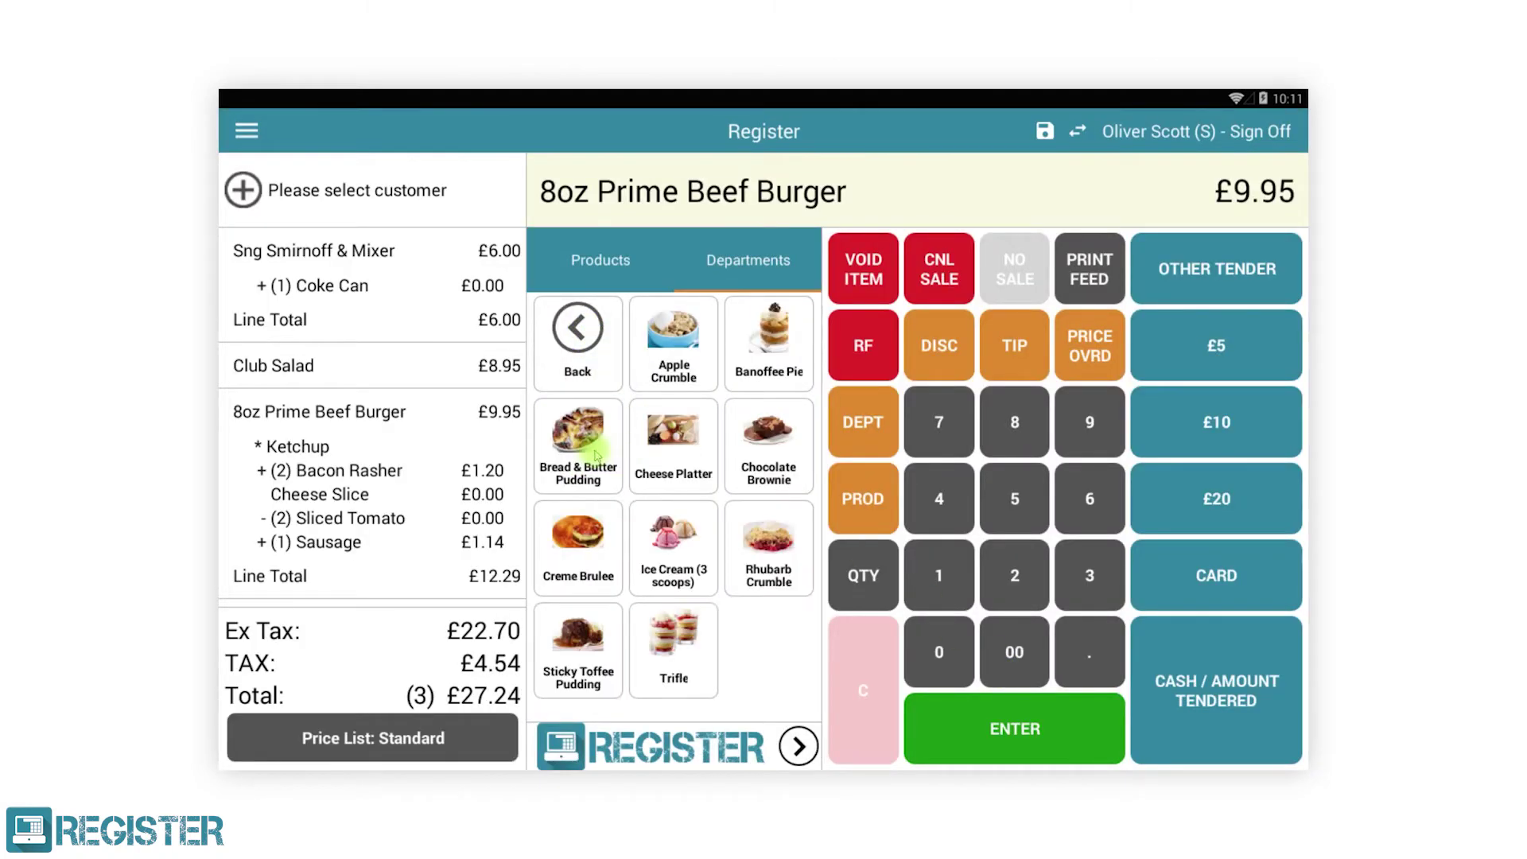
pyautogui.click(654, 346)
pyautogui.click(824, 282)
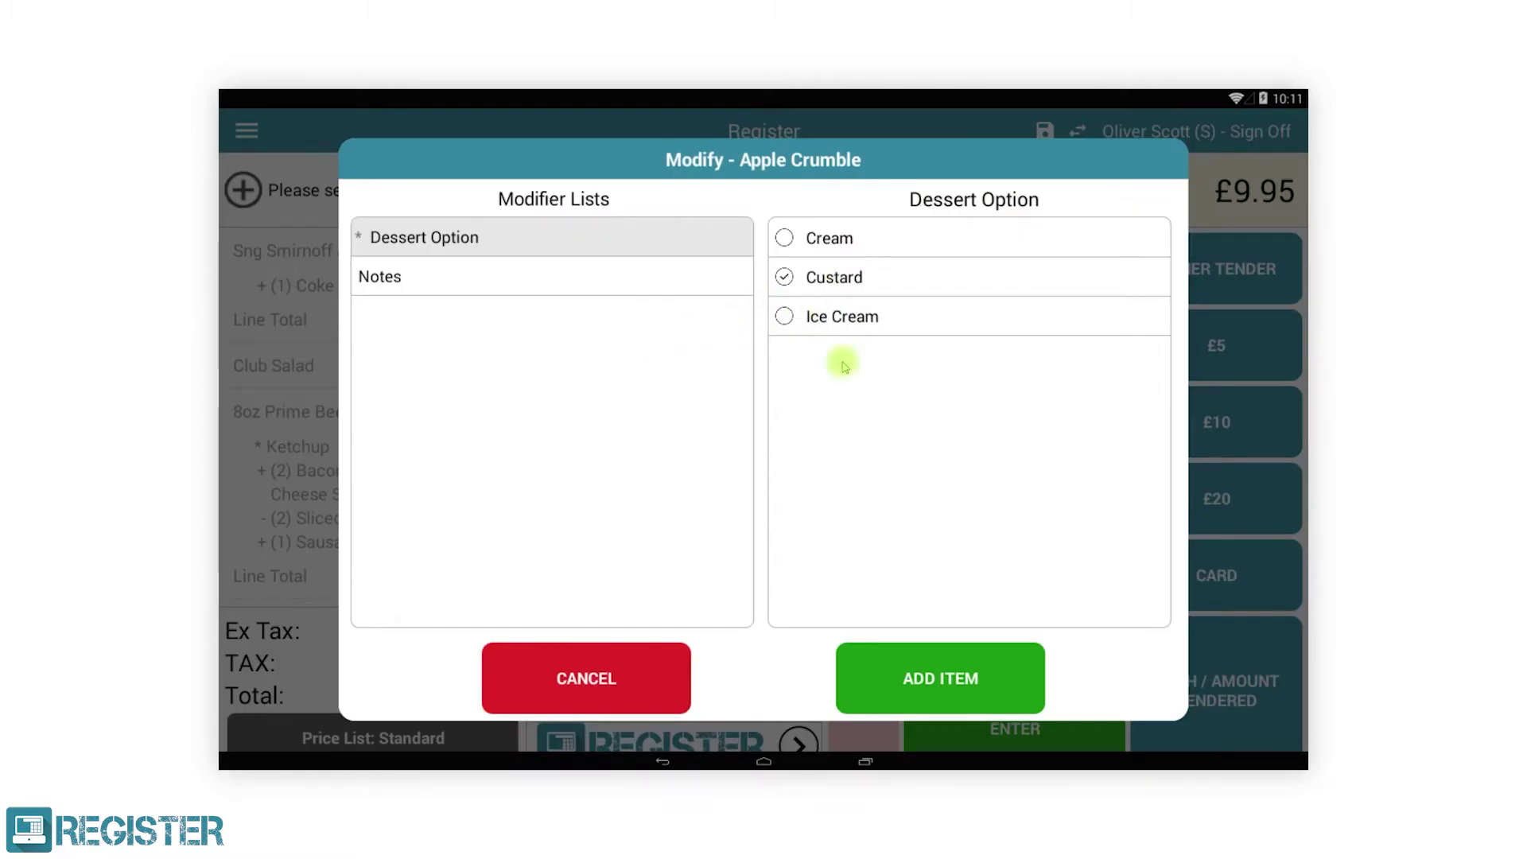
pyautogui.click(955, 676)
# Settle the order in cash as Table 1 and continue to print the receipts.
pyautogui.click(1183, 680)
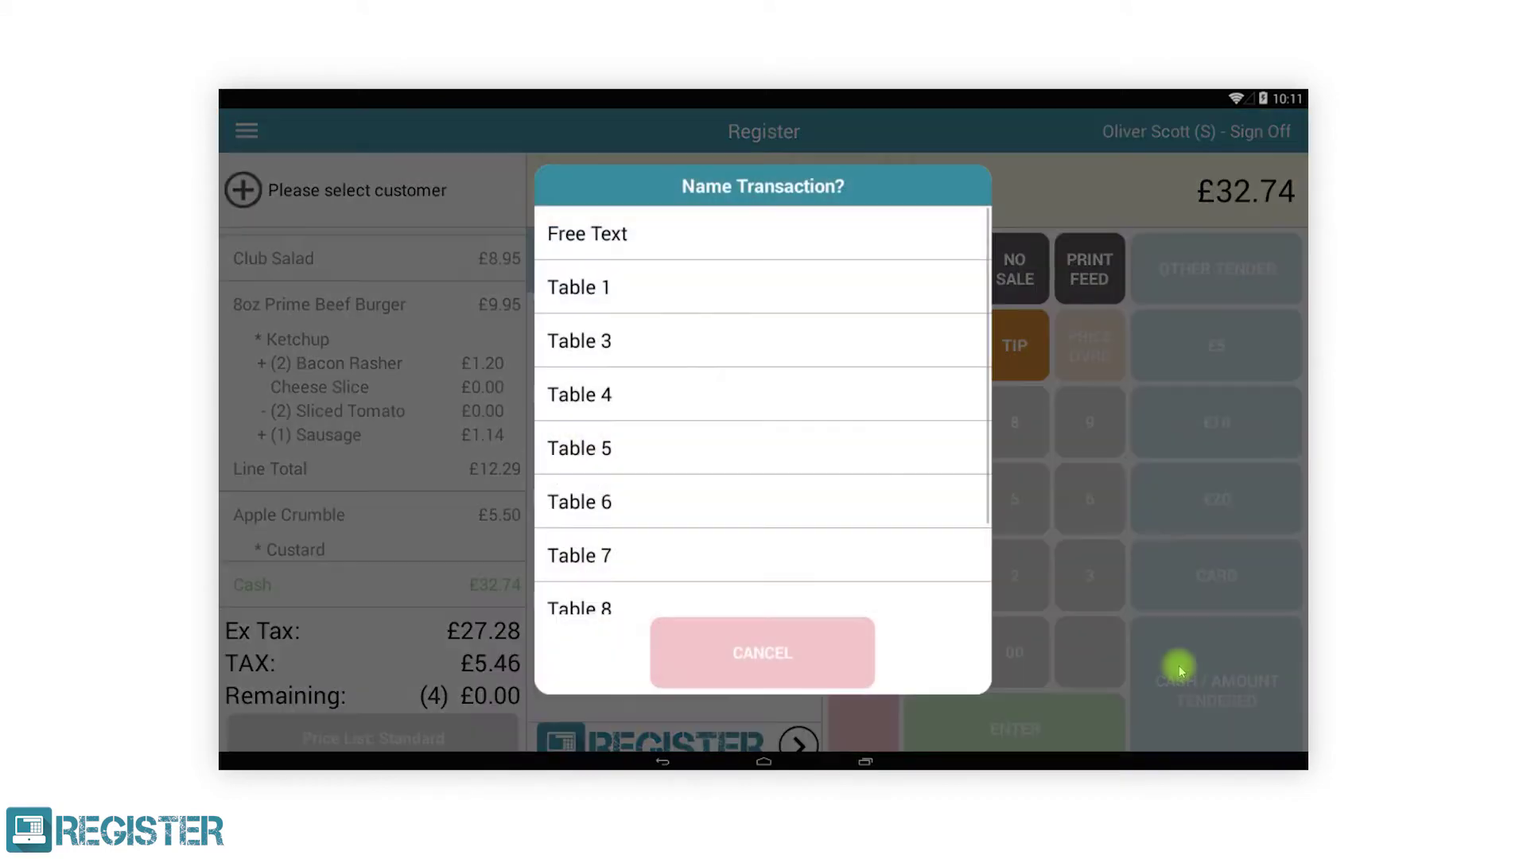
pyautogui.click(682, 288)
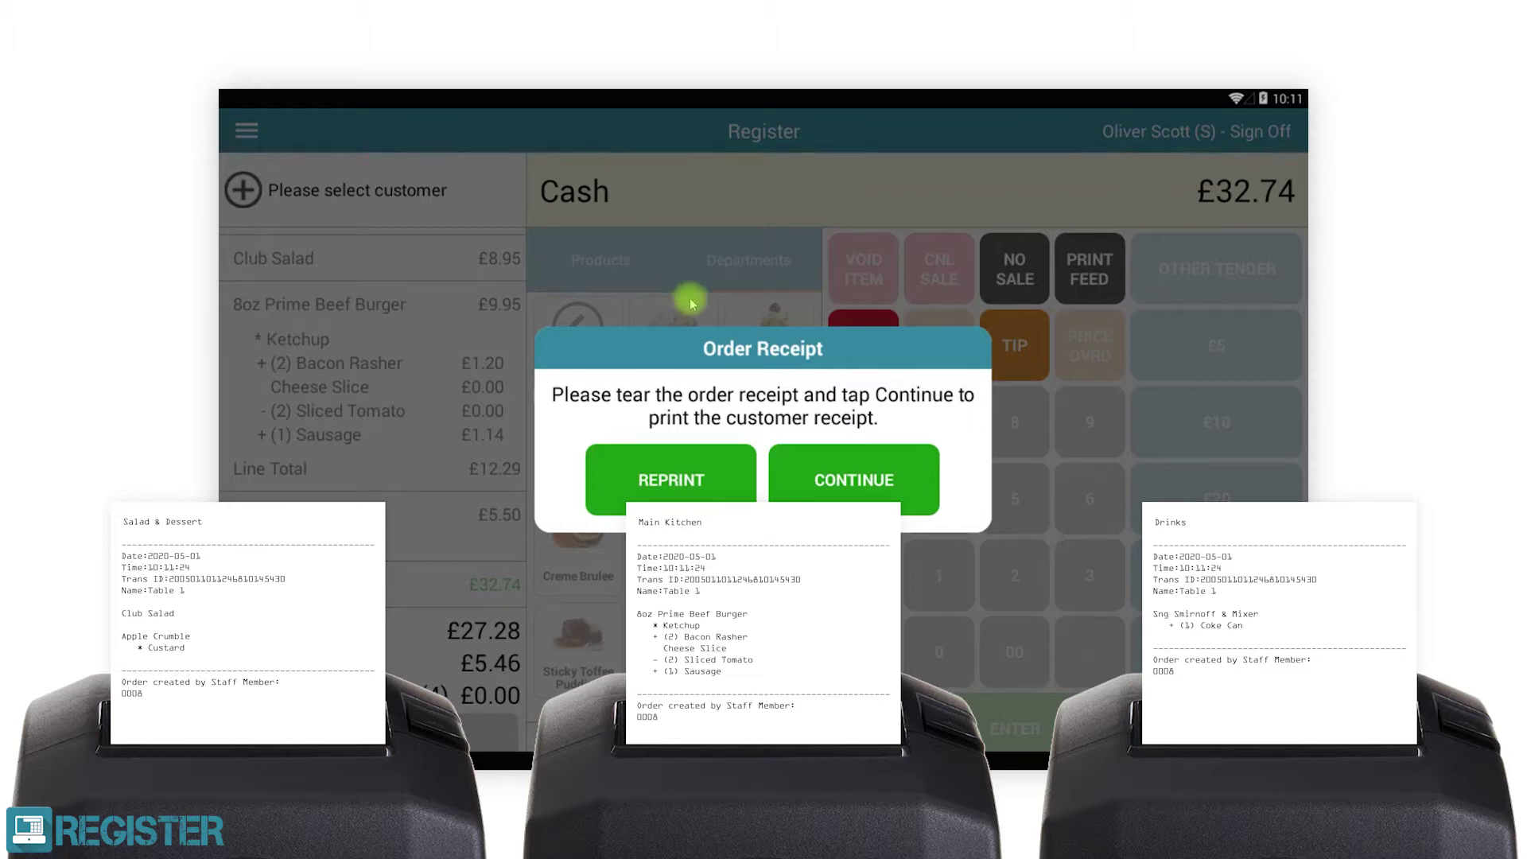
pyautogui.click(820, 470)
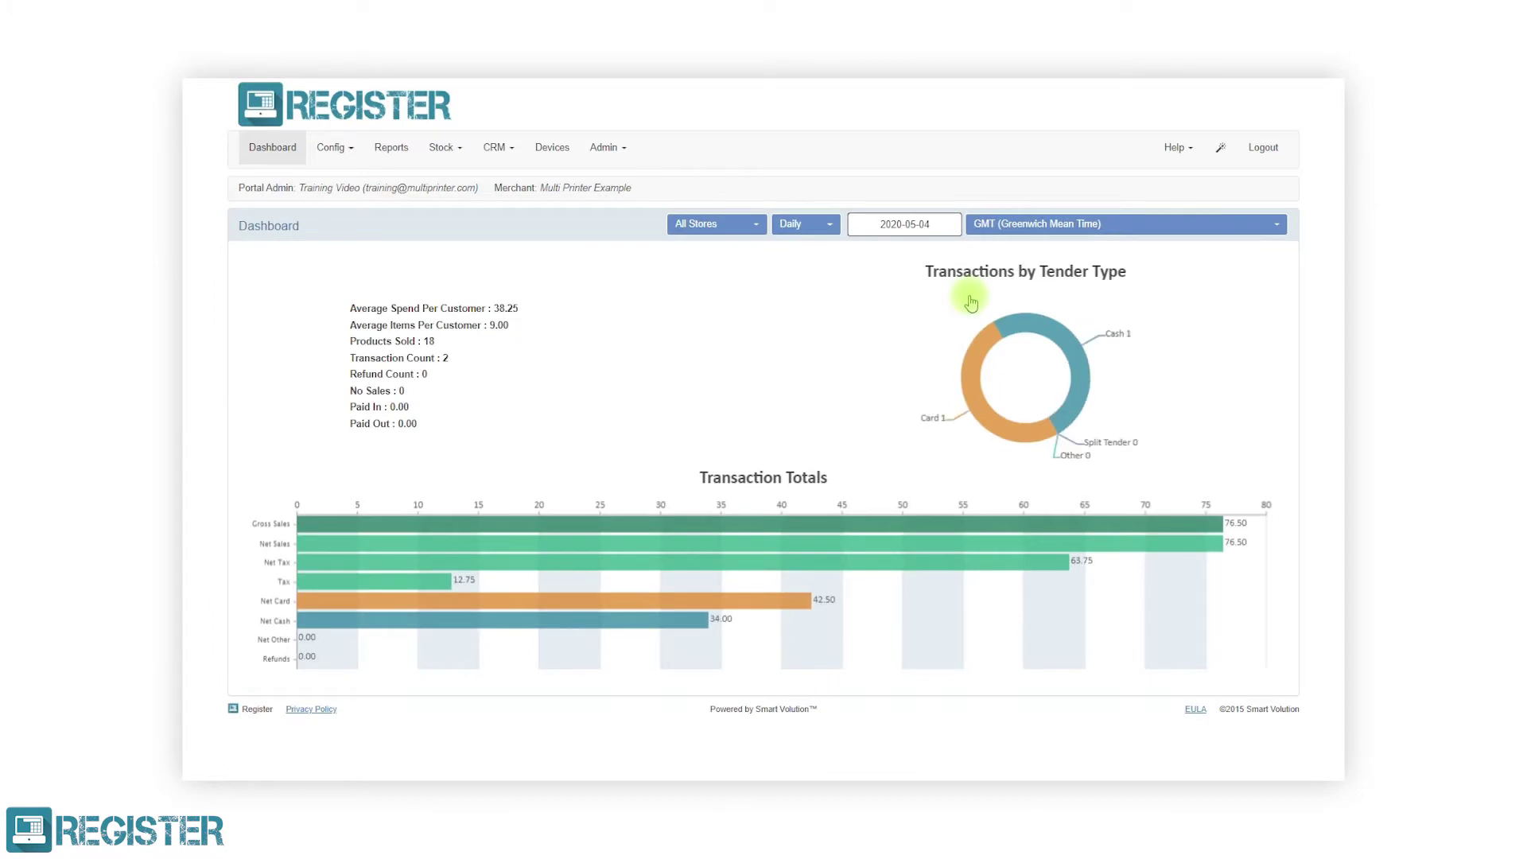
# Open a blank New Product or Print Group form from Stock > Product and Print Groups.
pyautogui.click(444, 148)
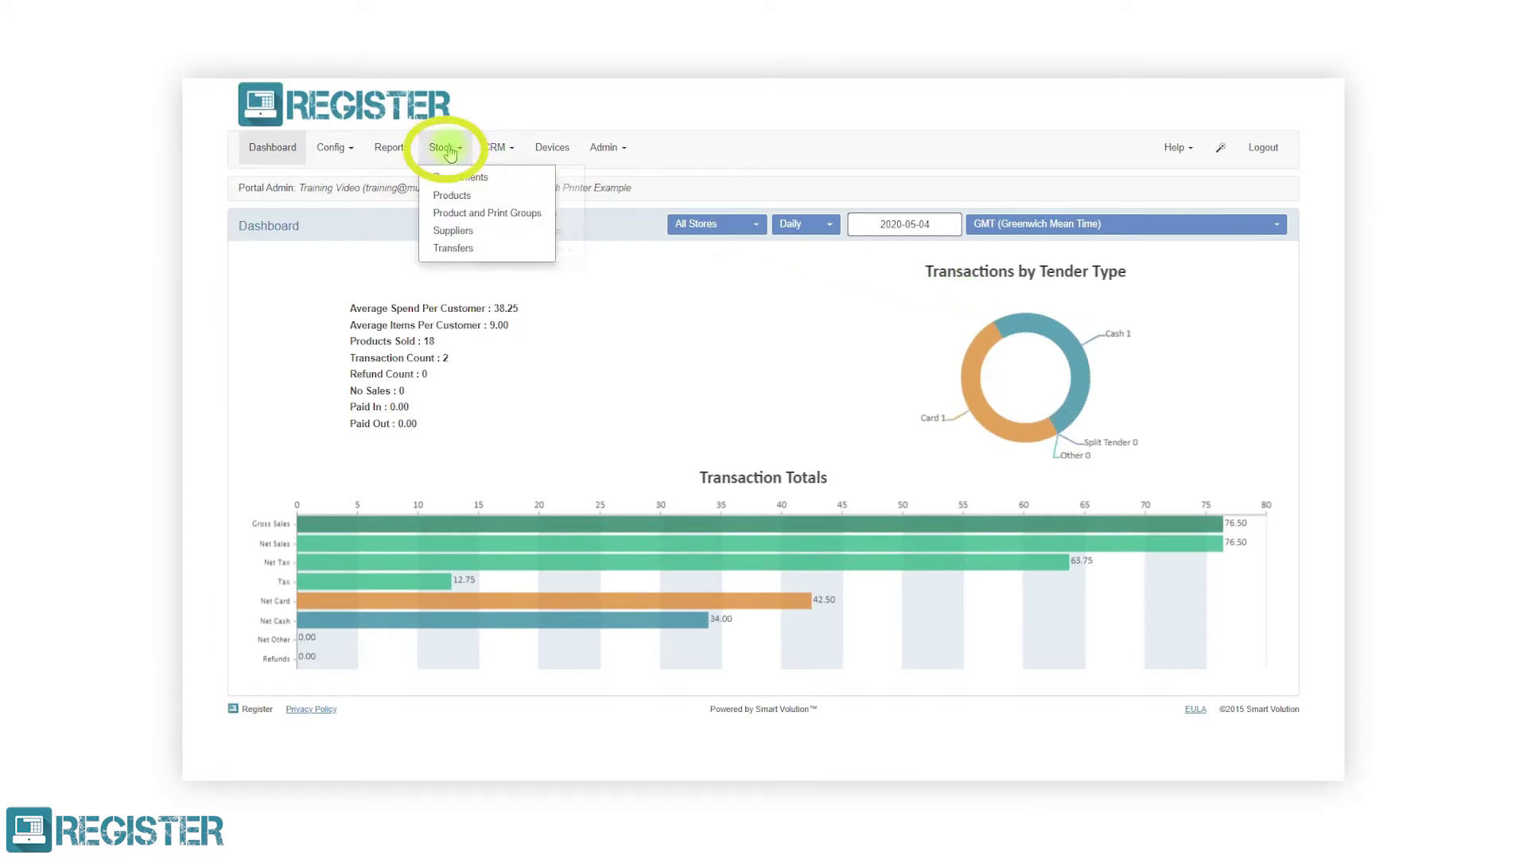
pyautogui.click(470, 214)
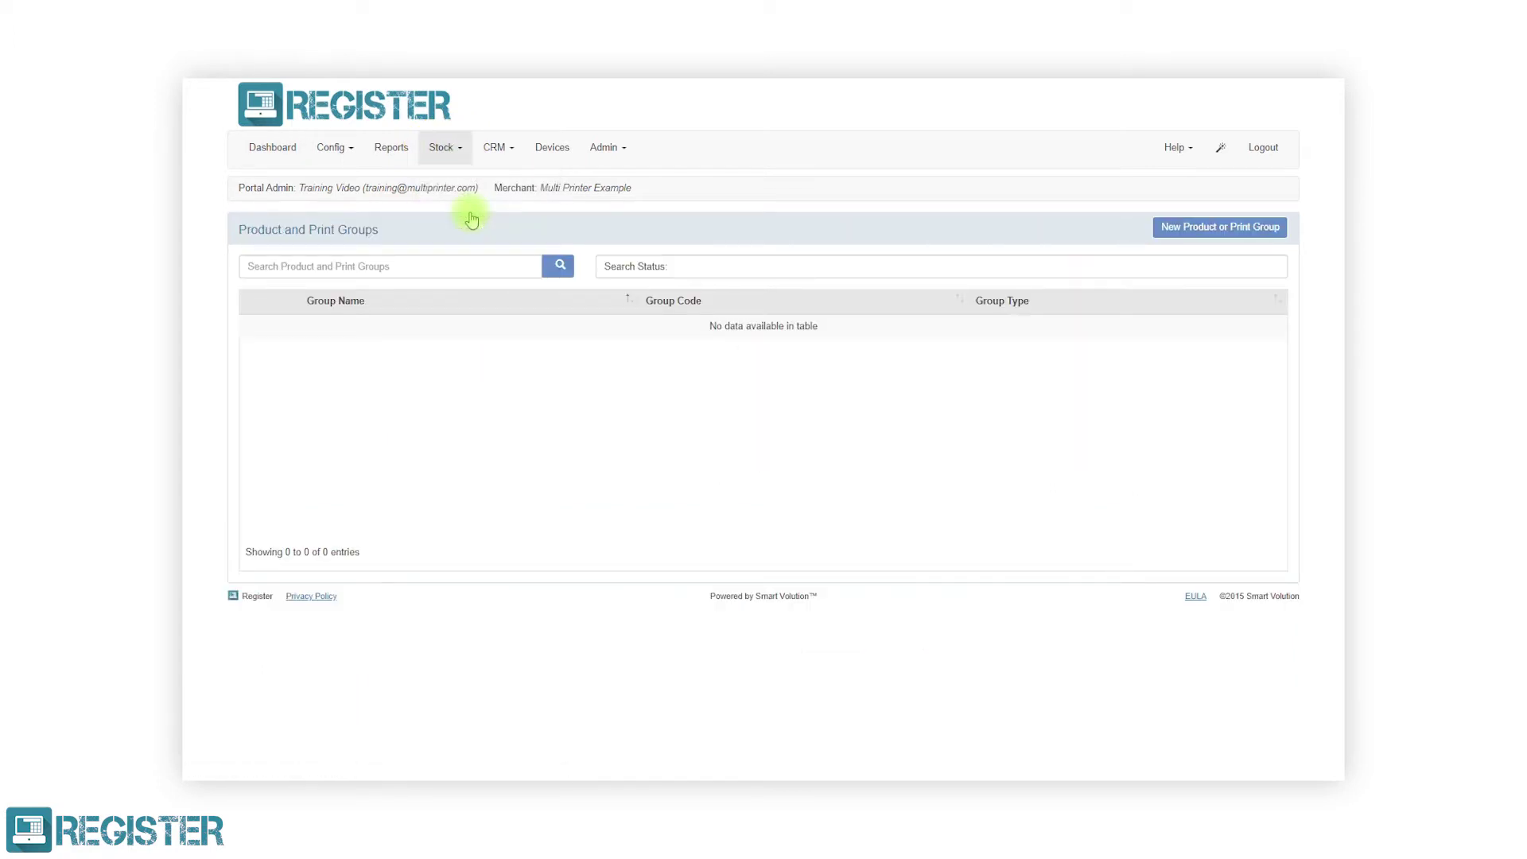
pyautogui.click(1193, 231)
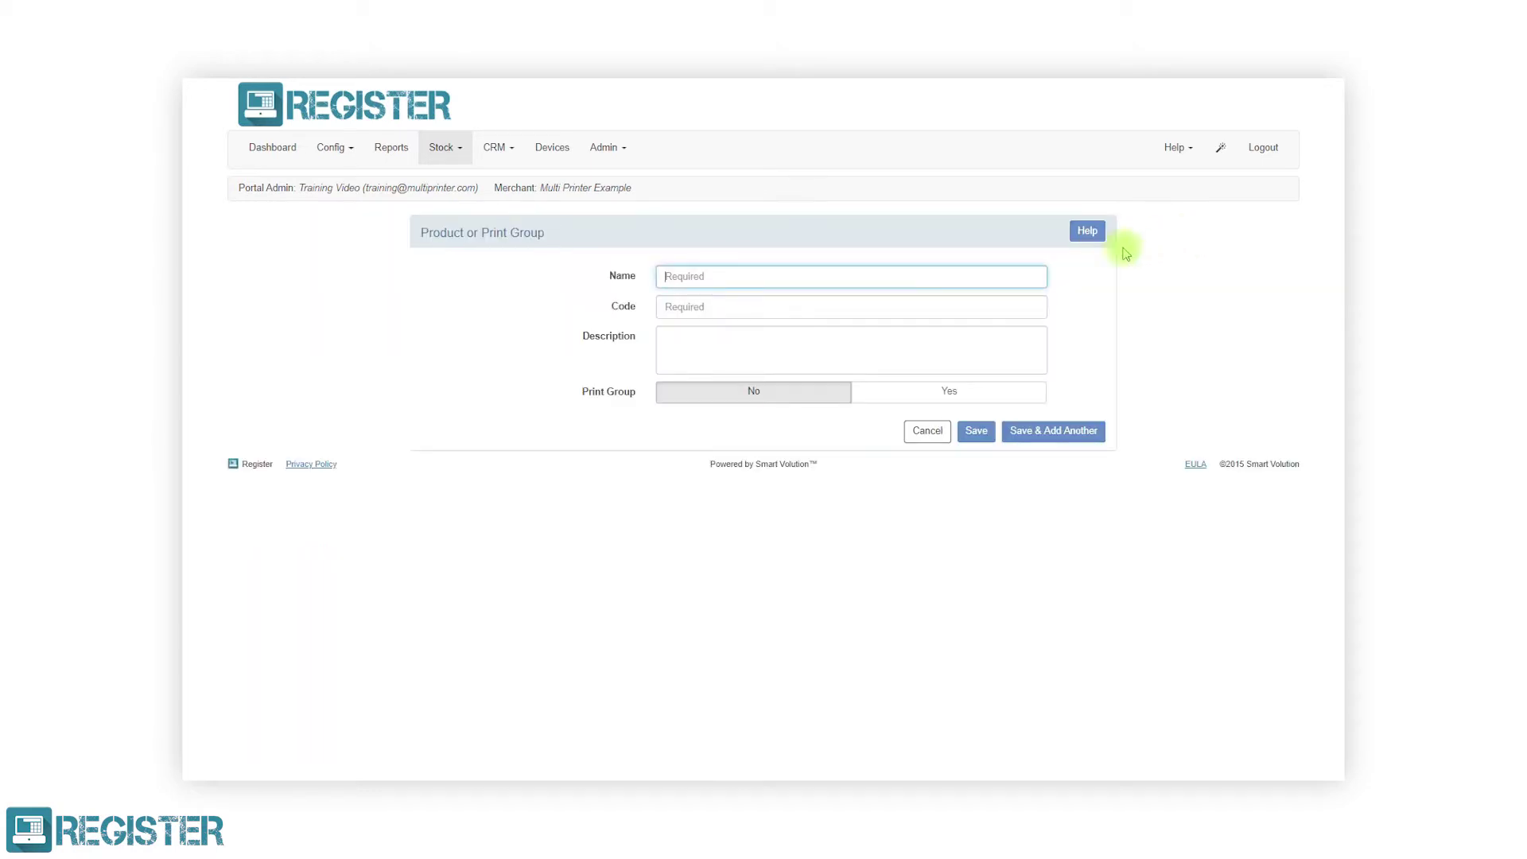
# Create the Mains print group with code Main, set Print Group to Yes.
pyautogui.write('Main')
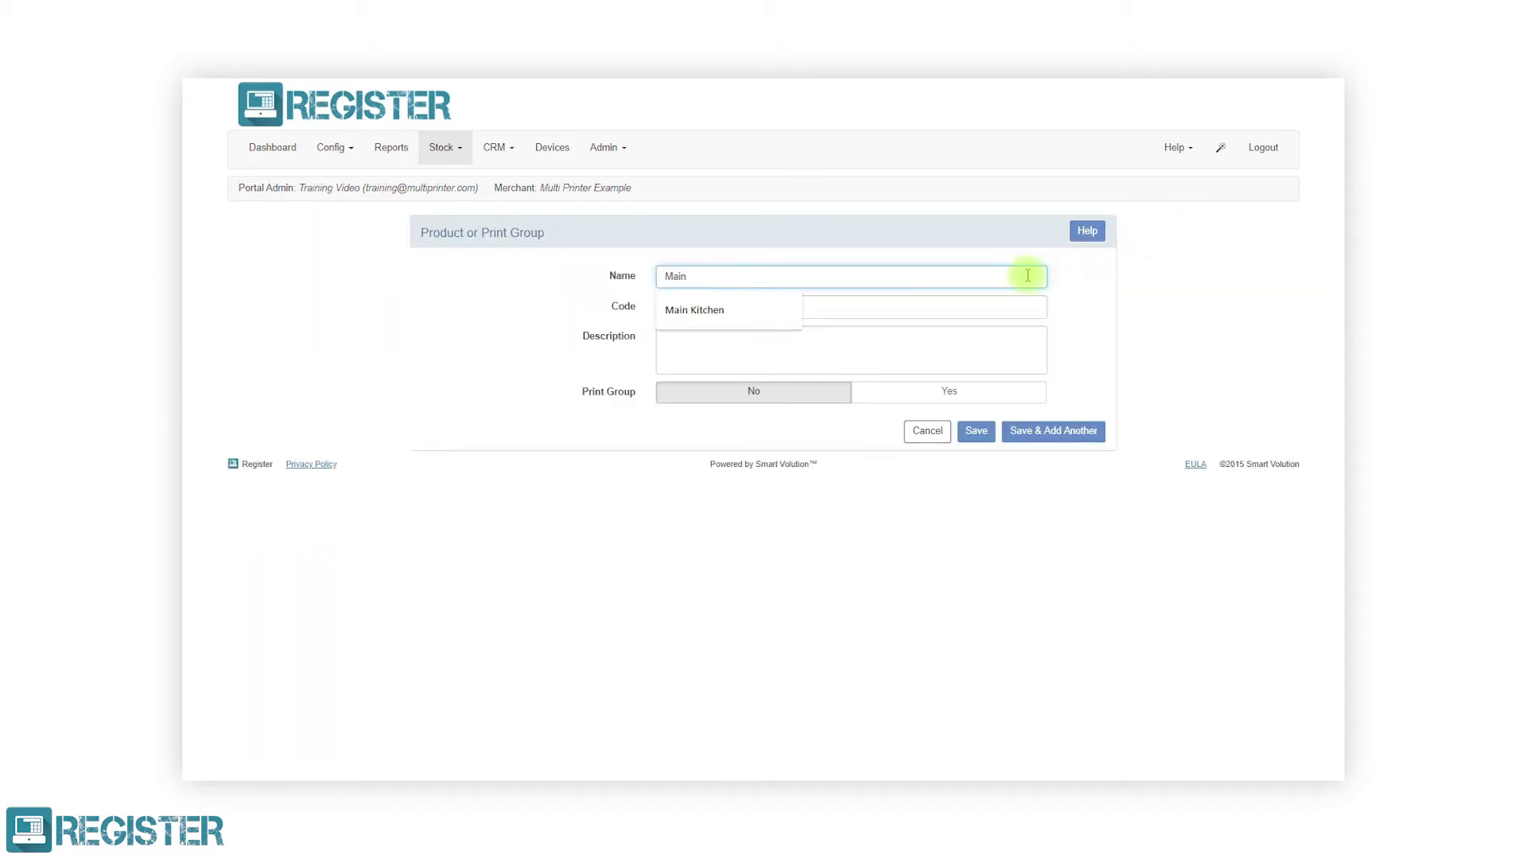
pyautogui.write('s')
pyautogui.click(1001, 305)
pyautogui.write('M')
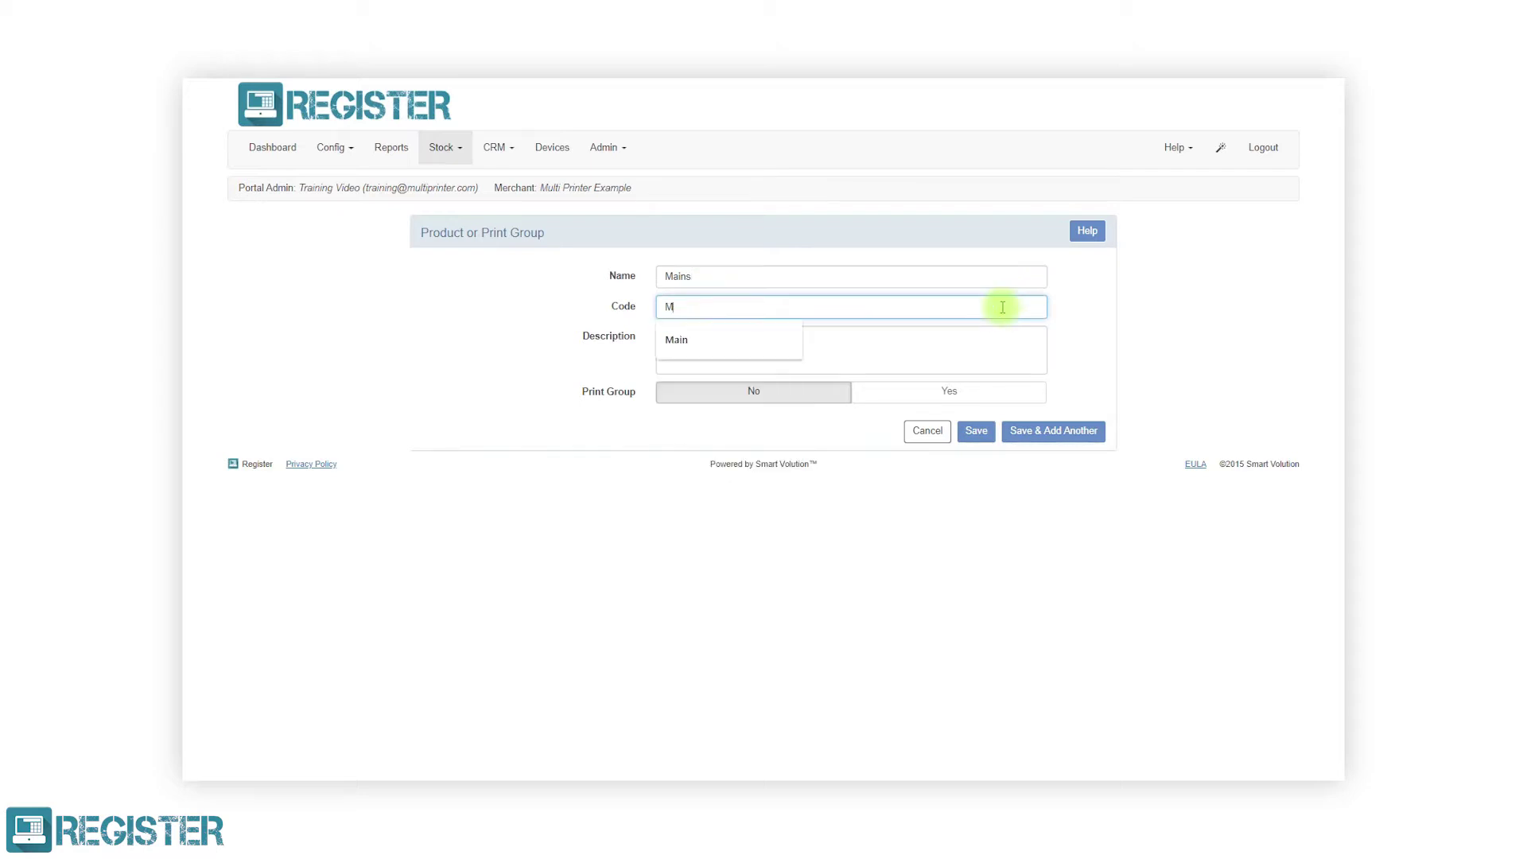
pyautogui.write('ain')
pyautogui.click(978, 389)
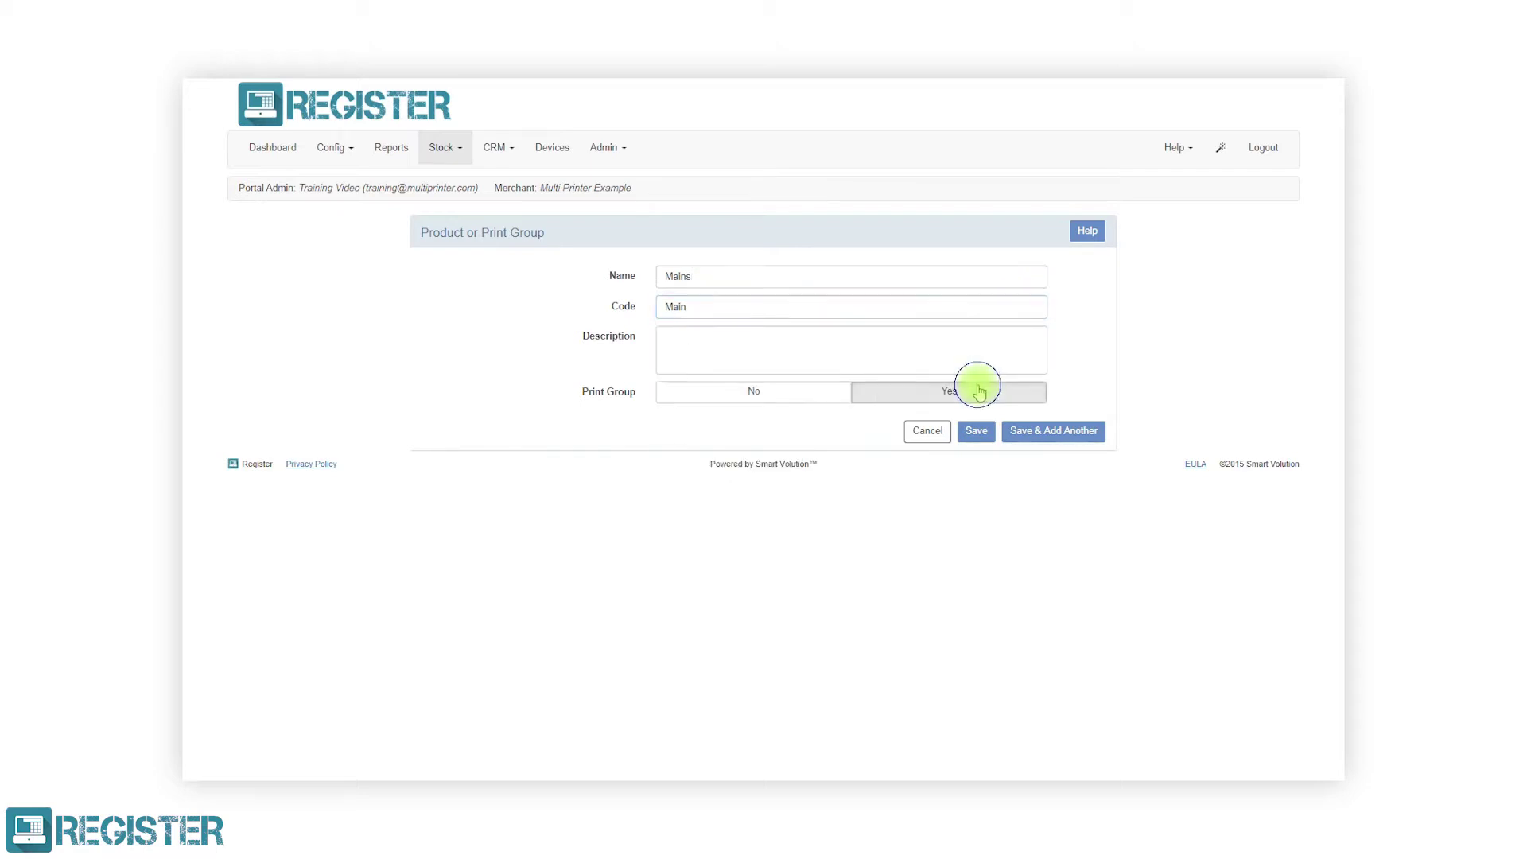
pyautogui.click(1026, 432)
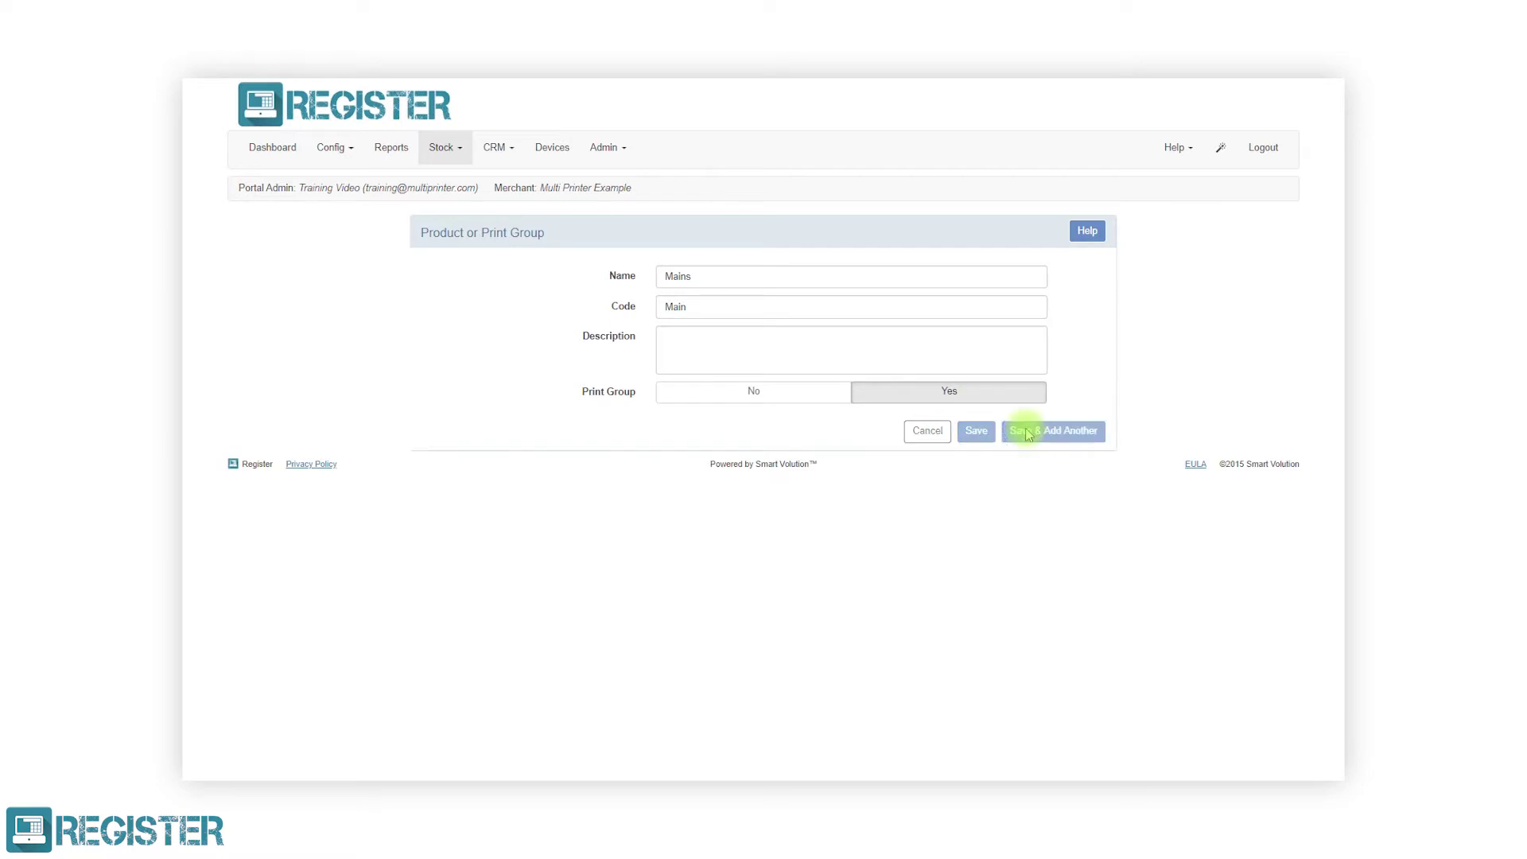
# Create the Puddings print group with code PUDS, set Print Group to Yes.
pyautogui.write('Pudding')
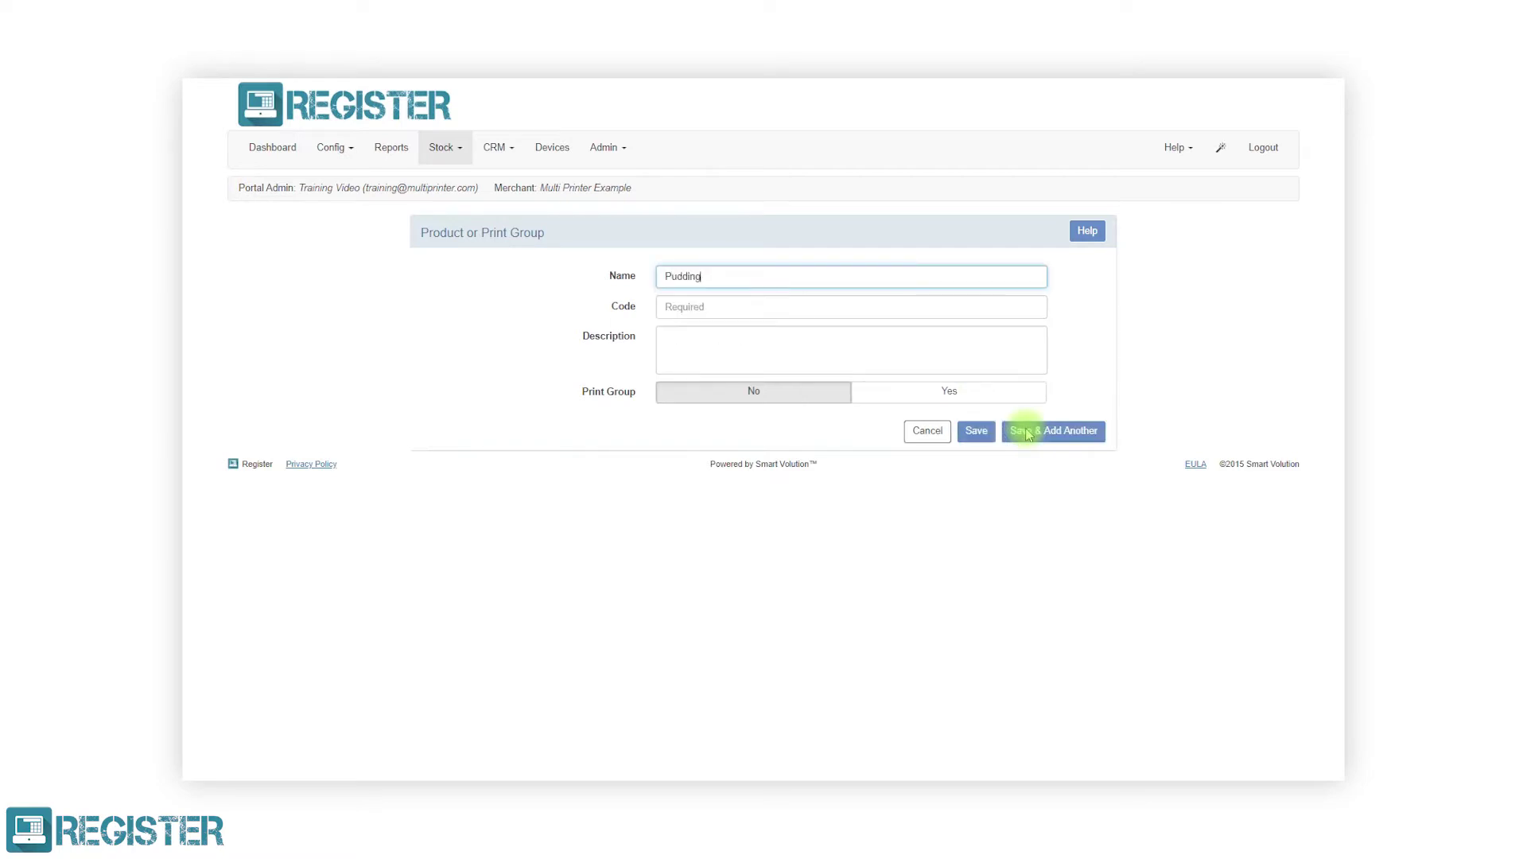
pyautogui.write('s')
pyautogui.press('Tab')
pyautogui.write('PUDS')
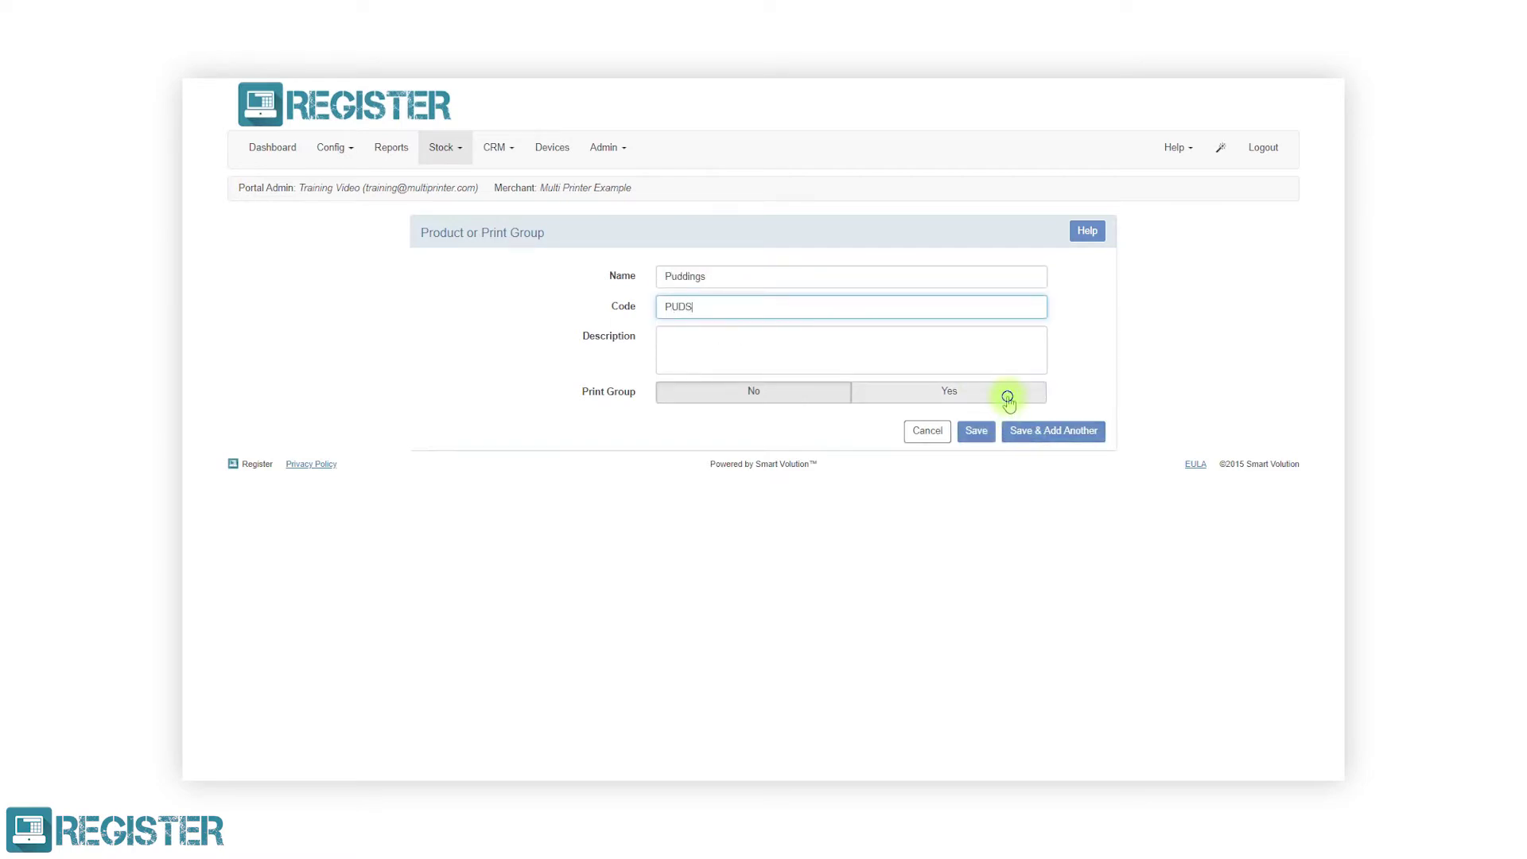
pyautogui.click(1008, 398)
pyautogui.click(977, 431)
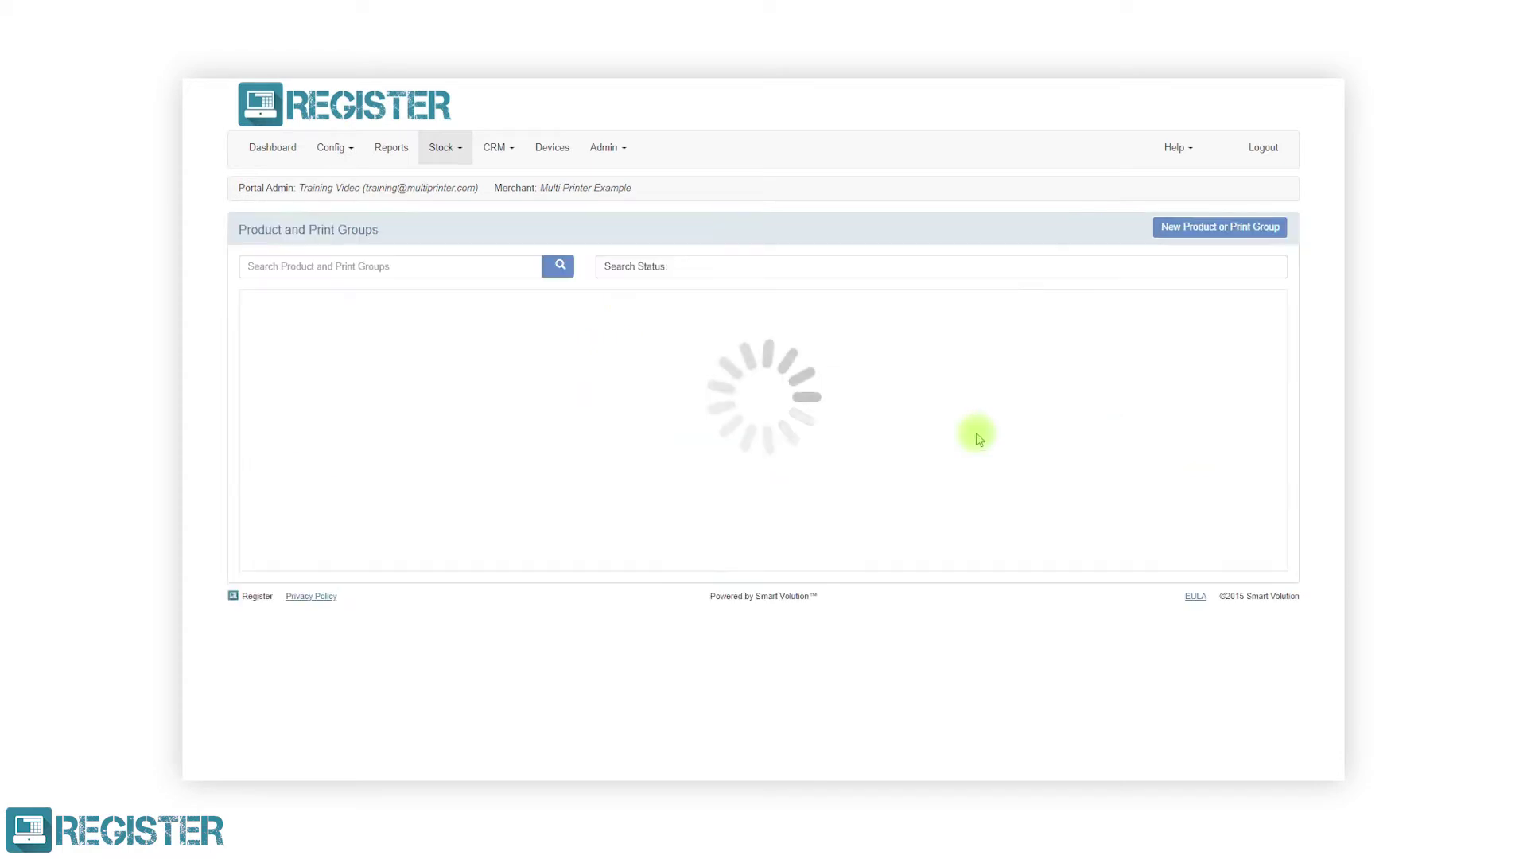
# Create the Drinks print group with code DRINK, set Print Group to Yes.
pyautogui.click(1185, 237)
pyautogui.write('Drinks')
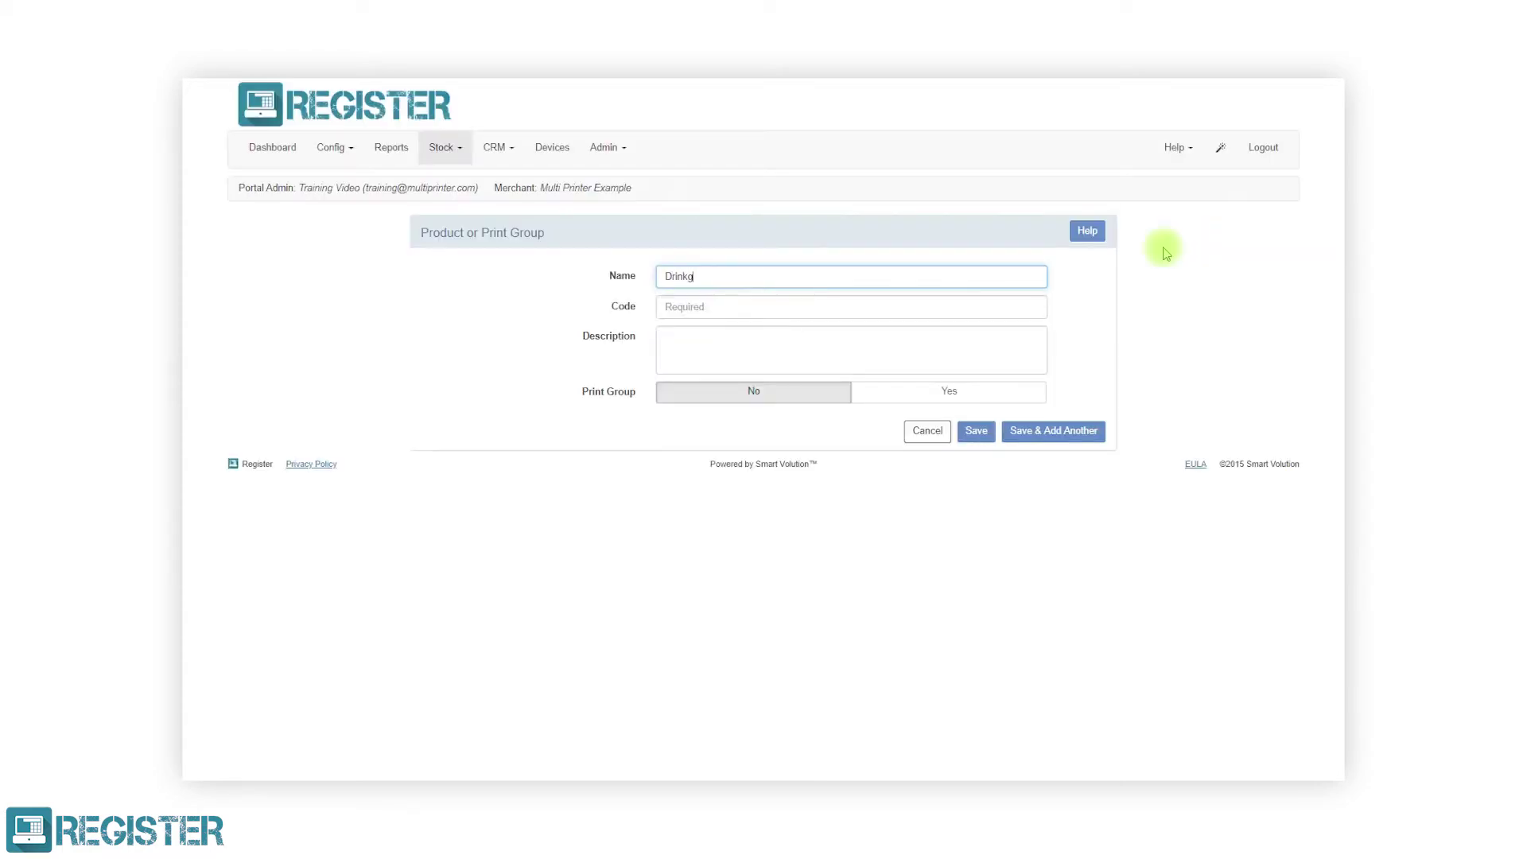
pyautogui.press('Tab')
pyautogui.write('DRIN')
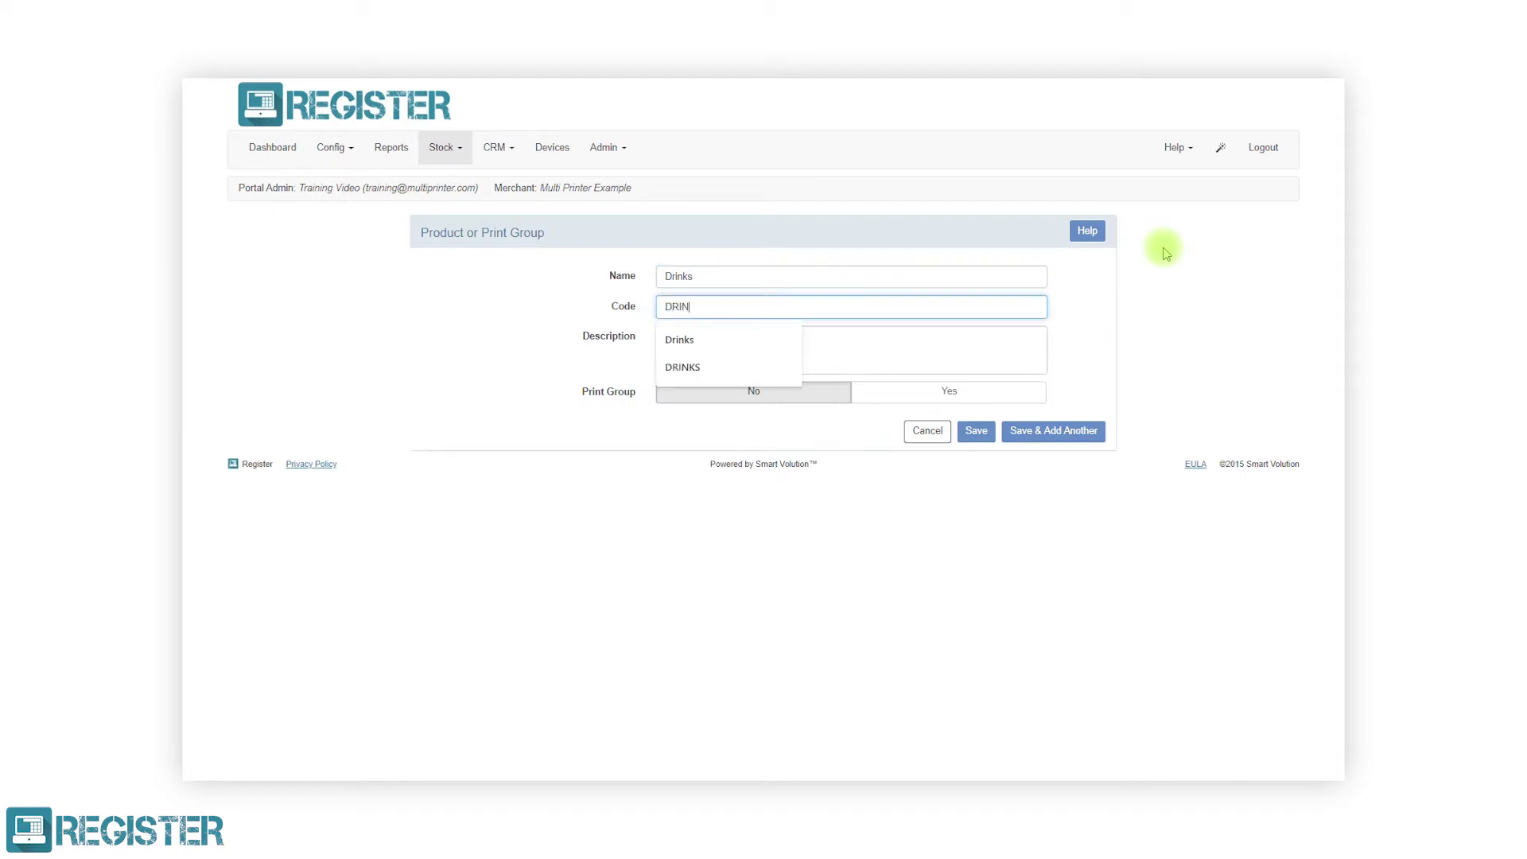
pyautogui.write('K')
pyautogui.click(1021, 397)
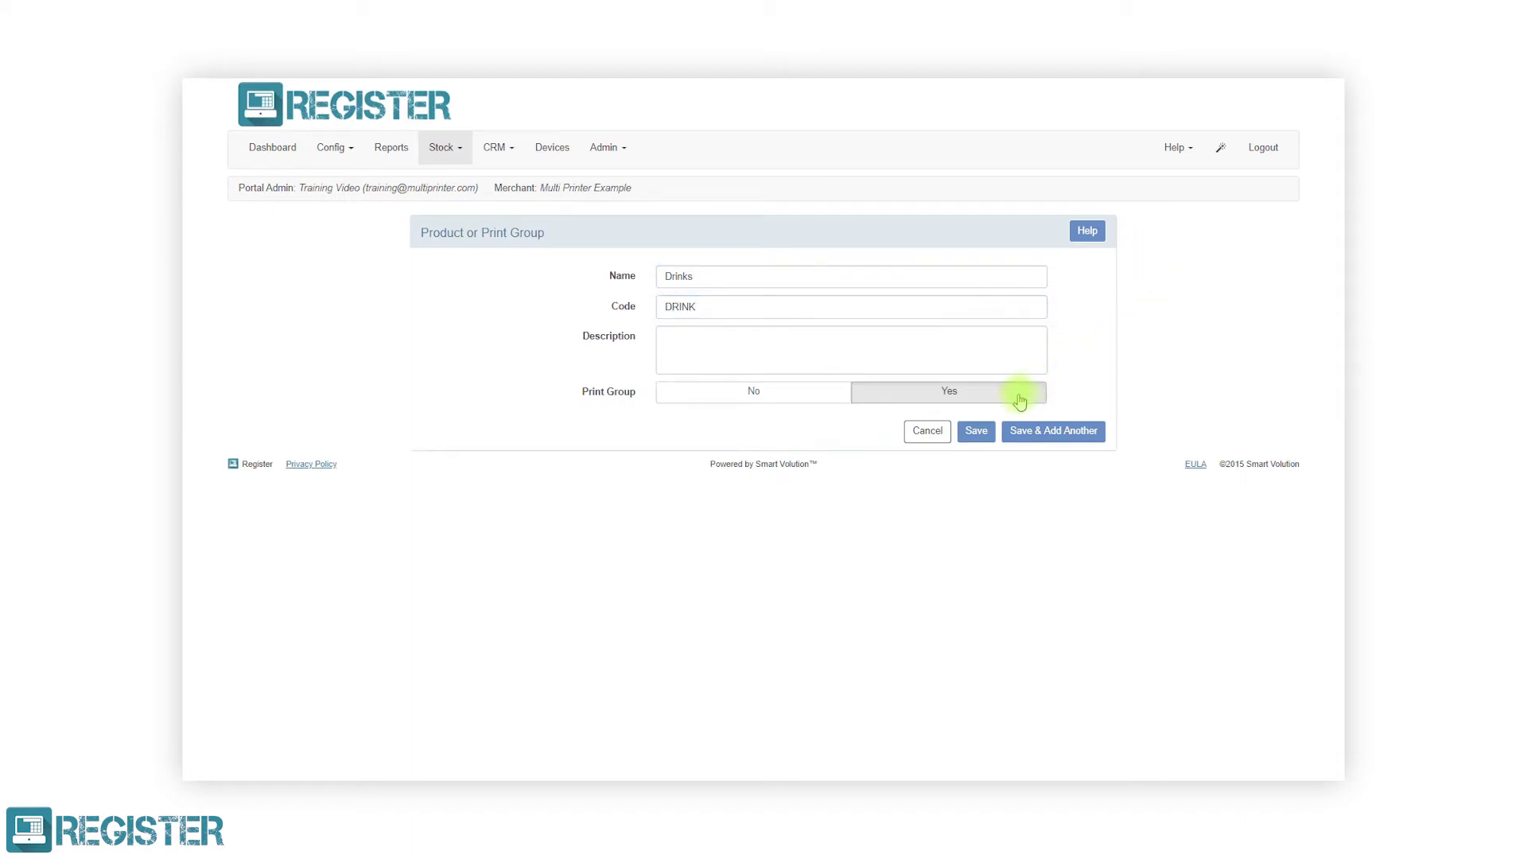
pyautogui.click(979, 432)
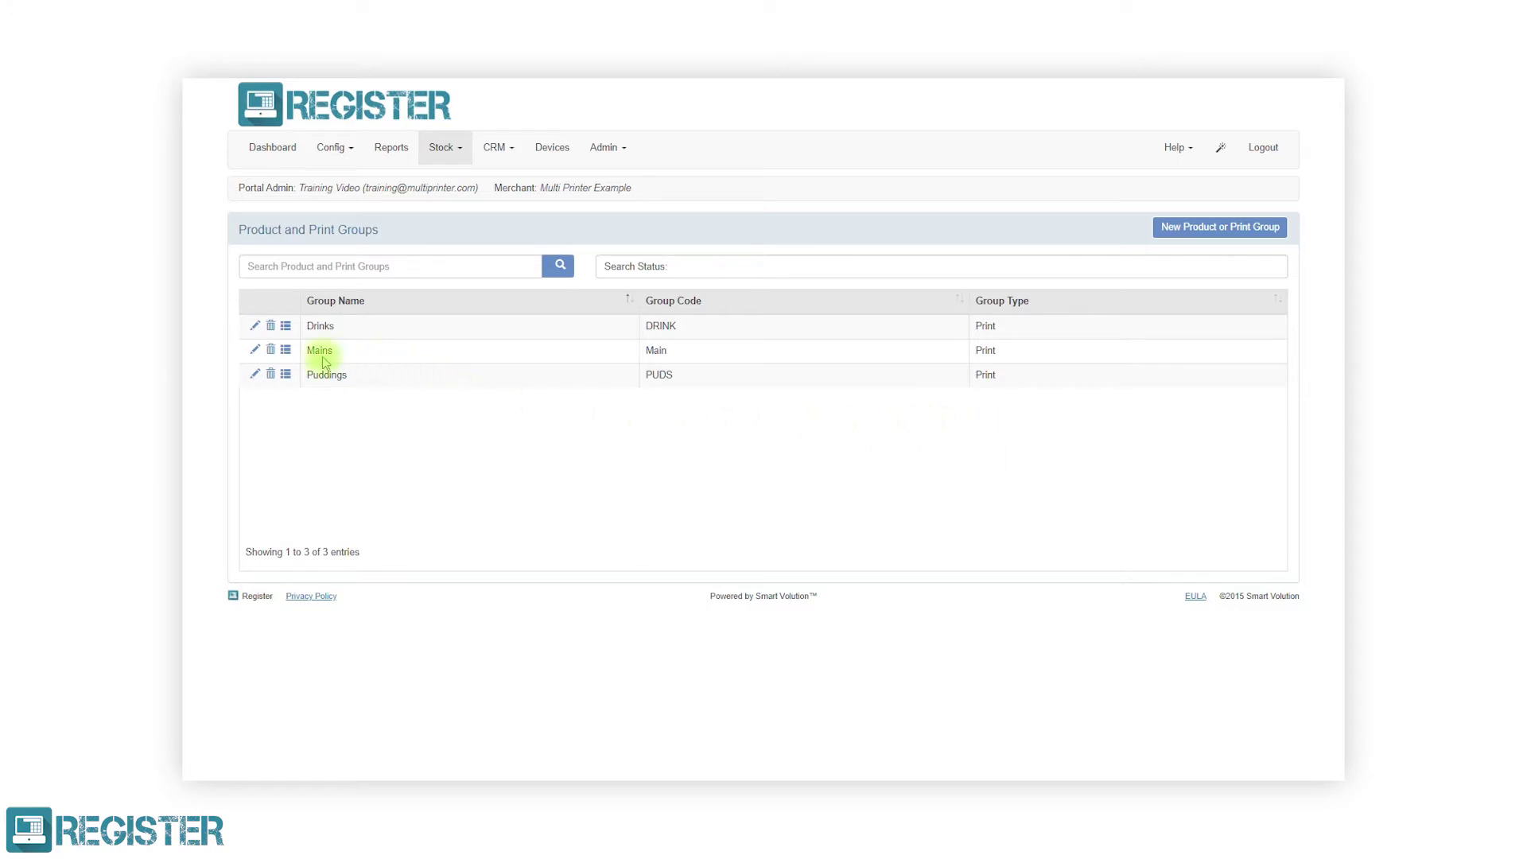
# In the Mains group, search 'burger' and add the Cheese & Bacon Burger.
pyautogui.click(286, 351)
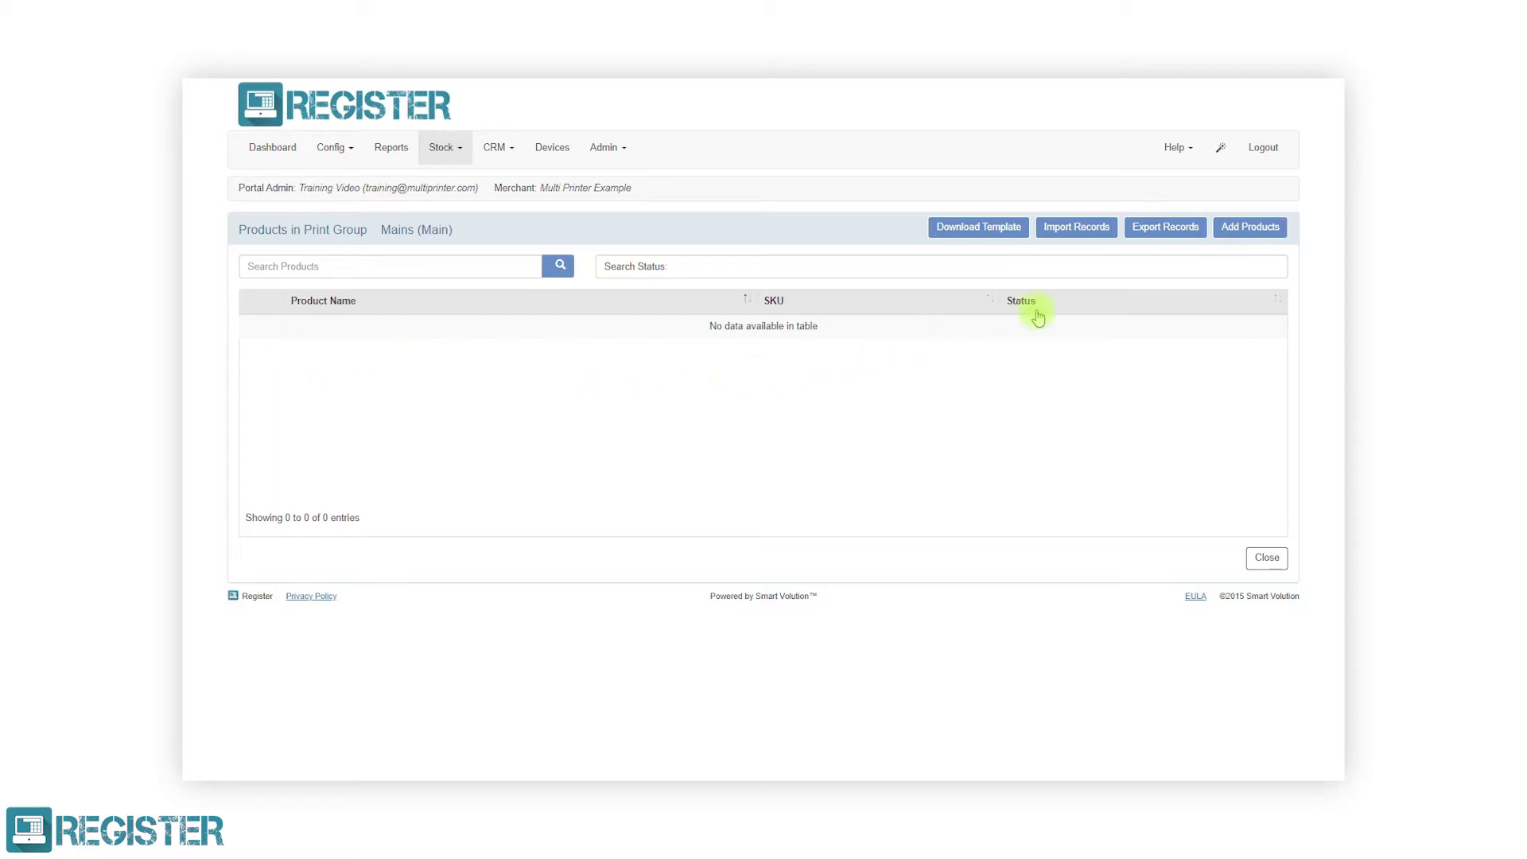
pyautogui.click(1231, 234)
pyautogui.click(892, 163)
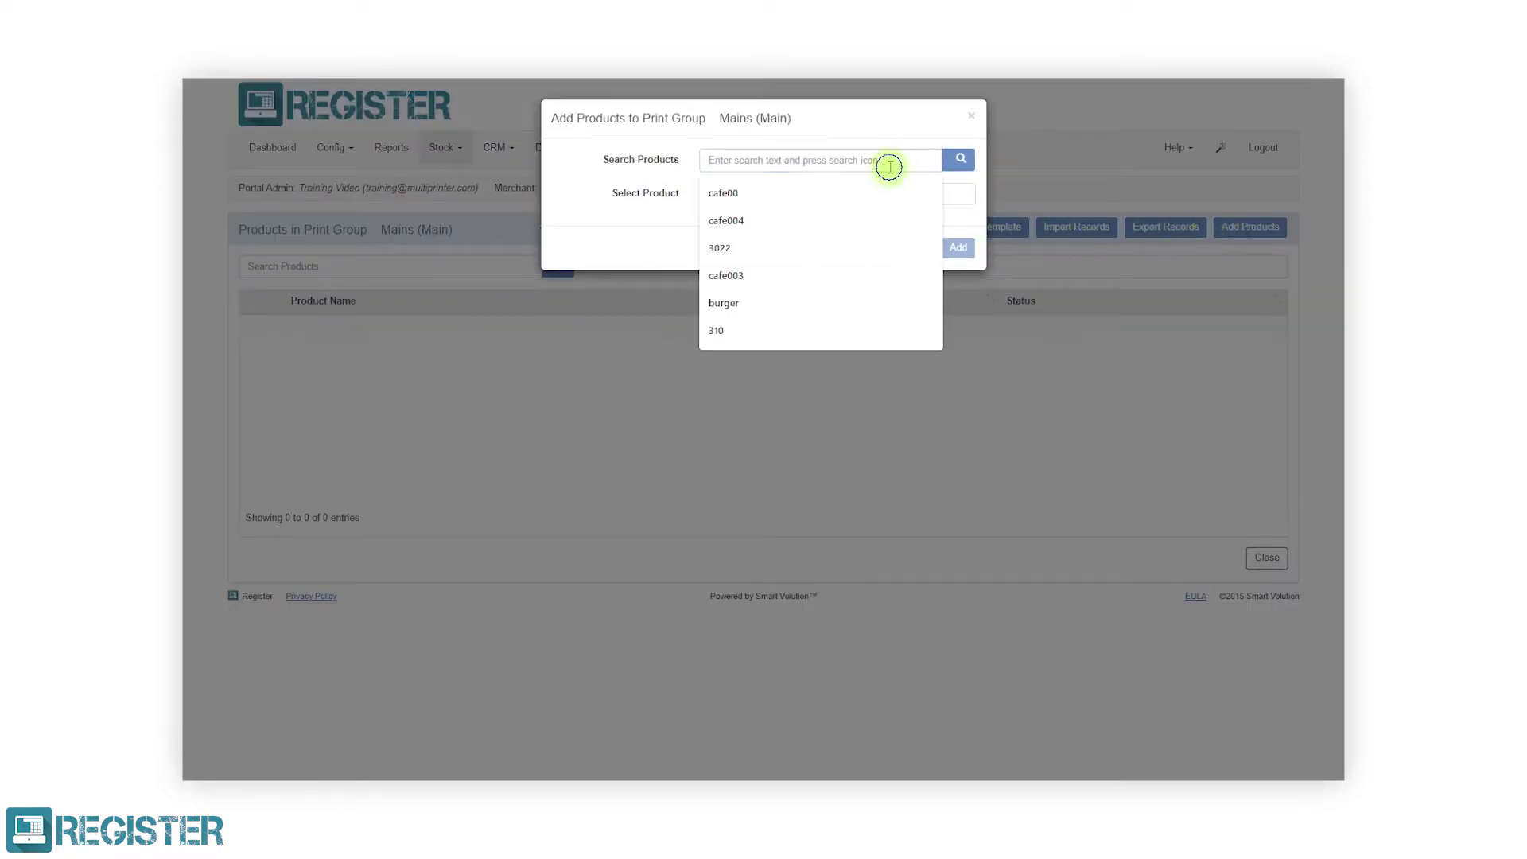
pyautogui.write('burger')
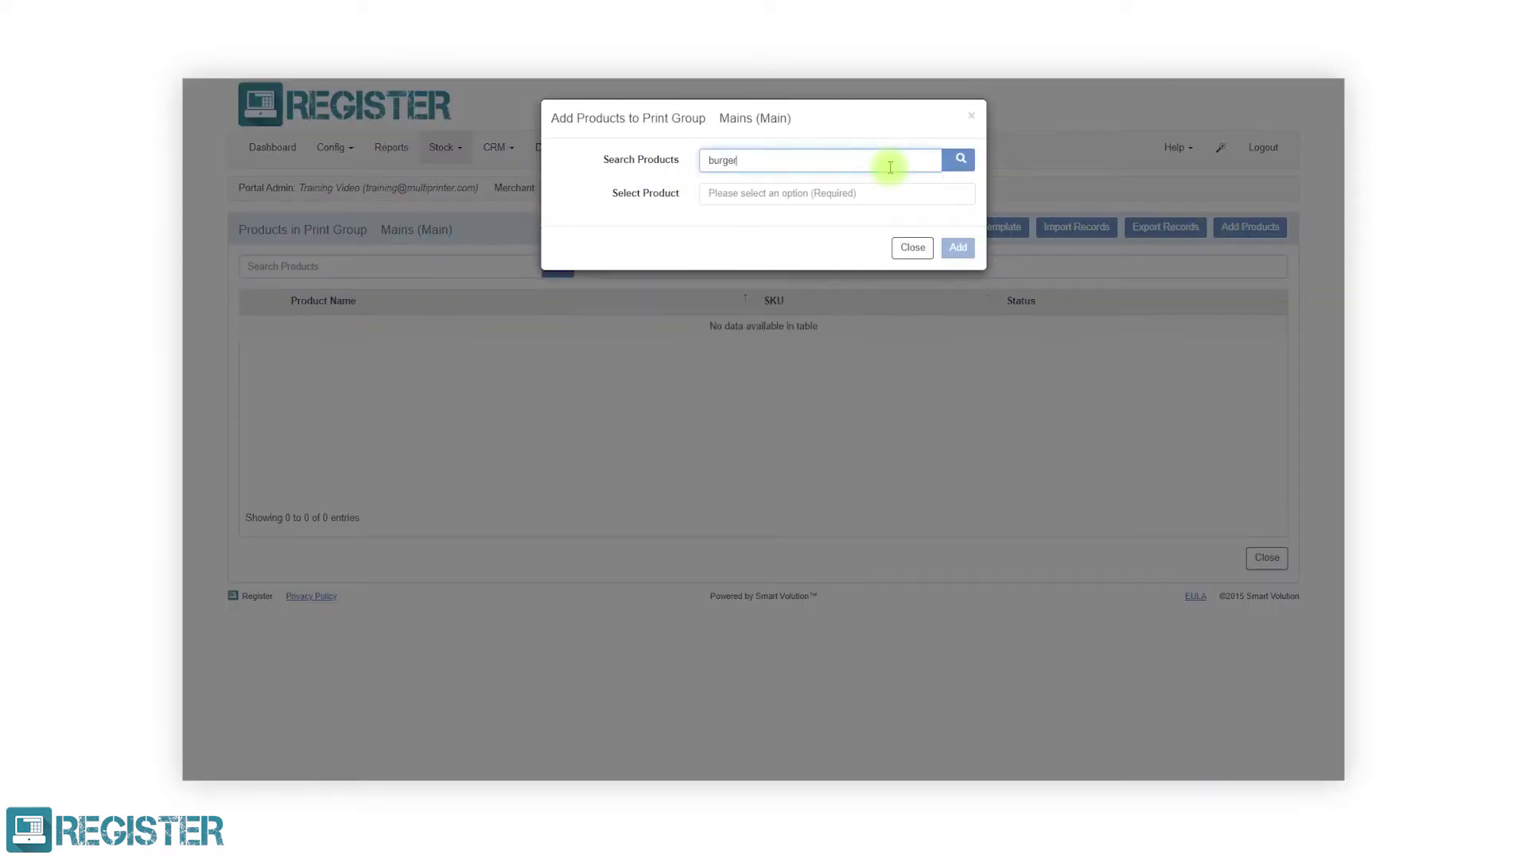
pyautogui.click(961, 160)
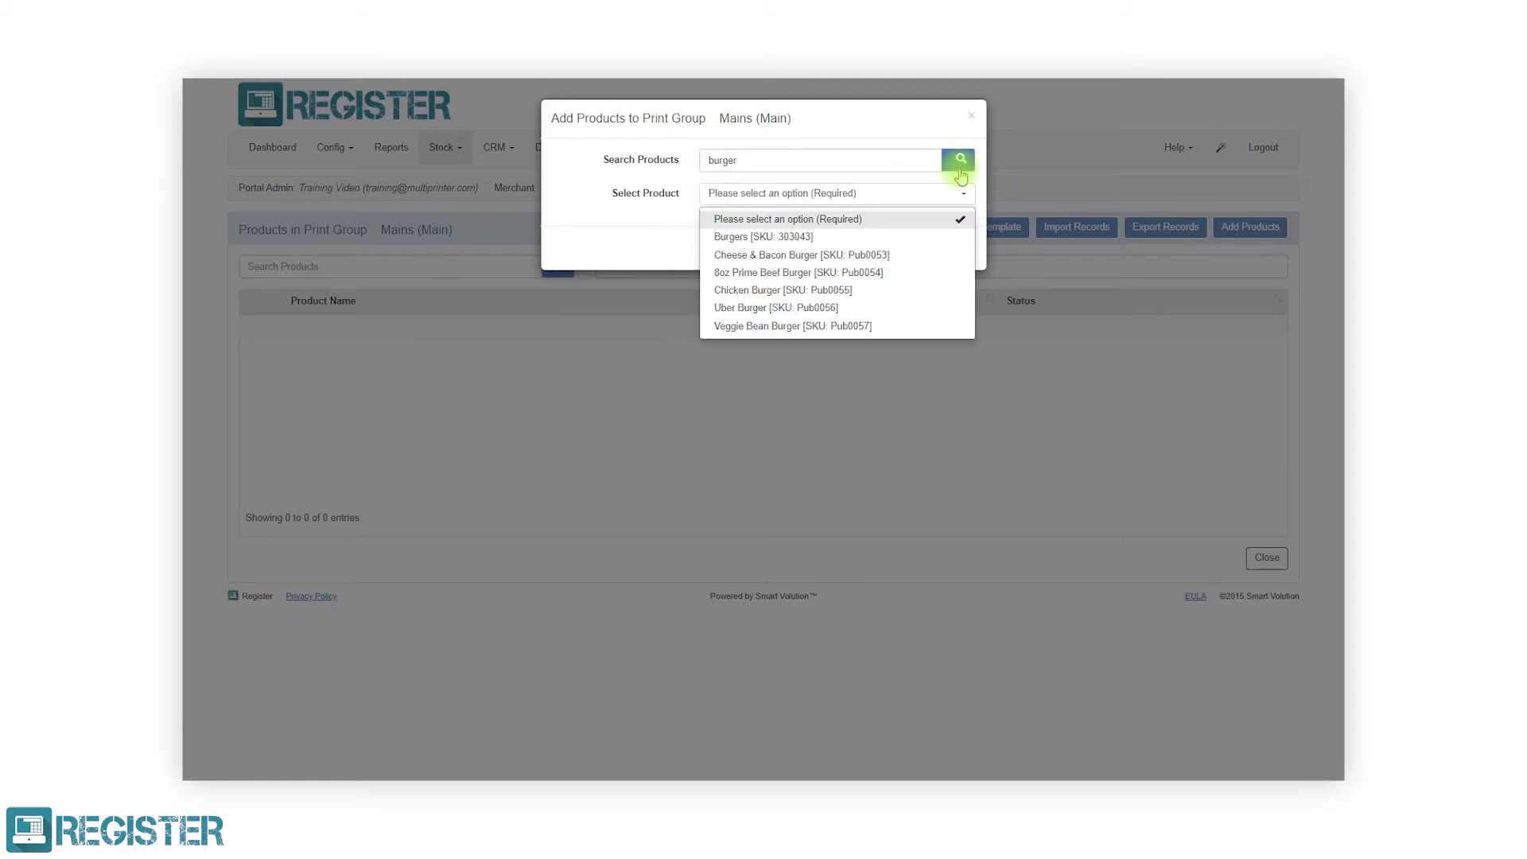
pyautogui.click(901, 257)
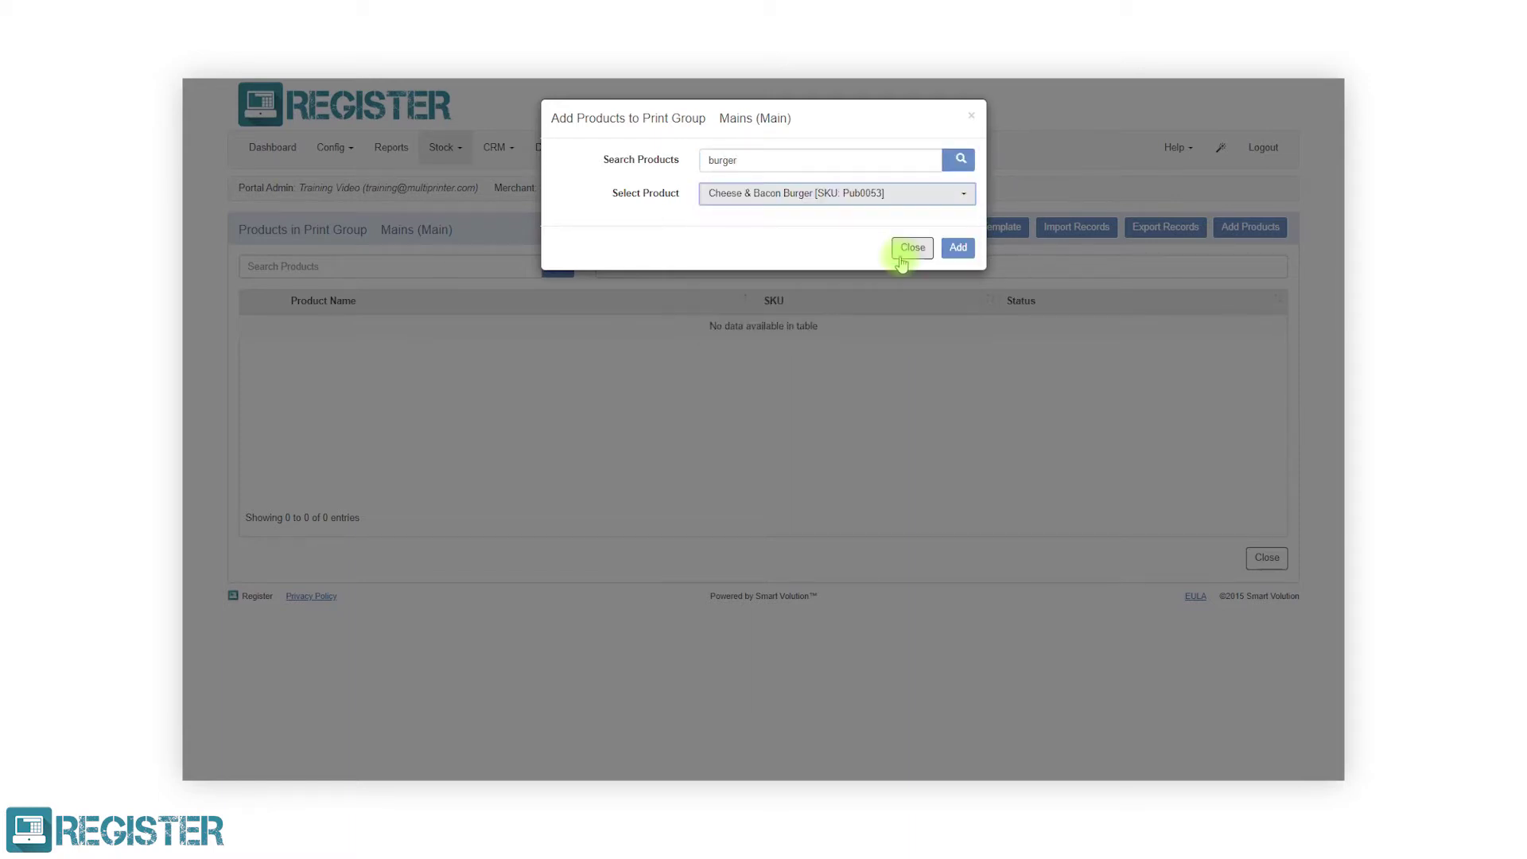
pyautogui.click(959, 248)
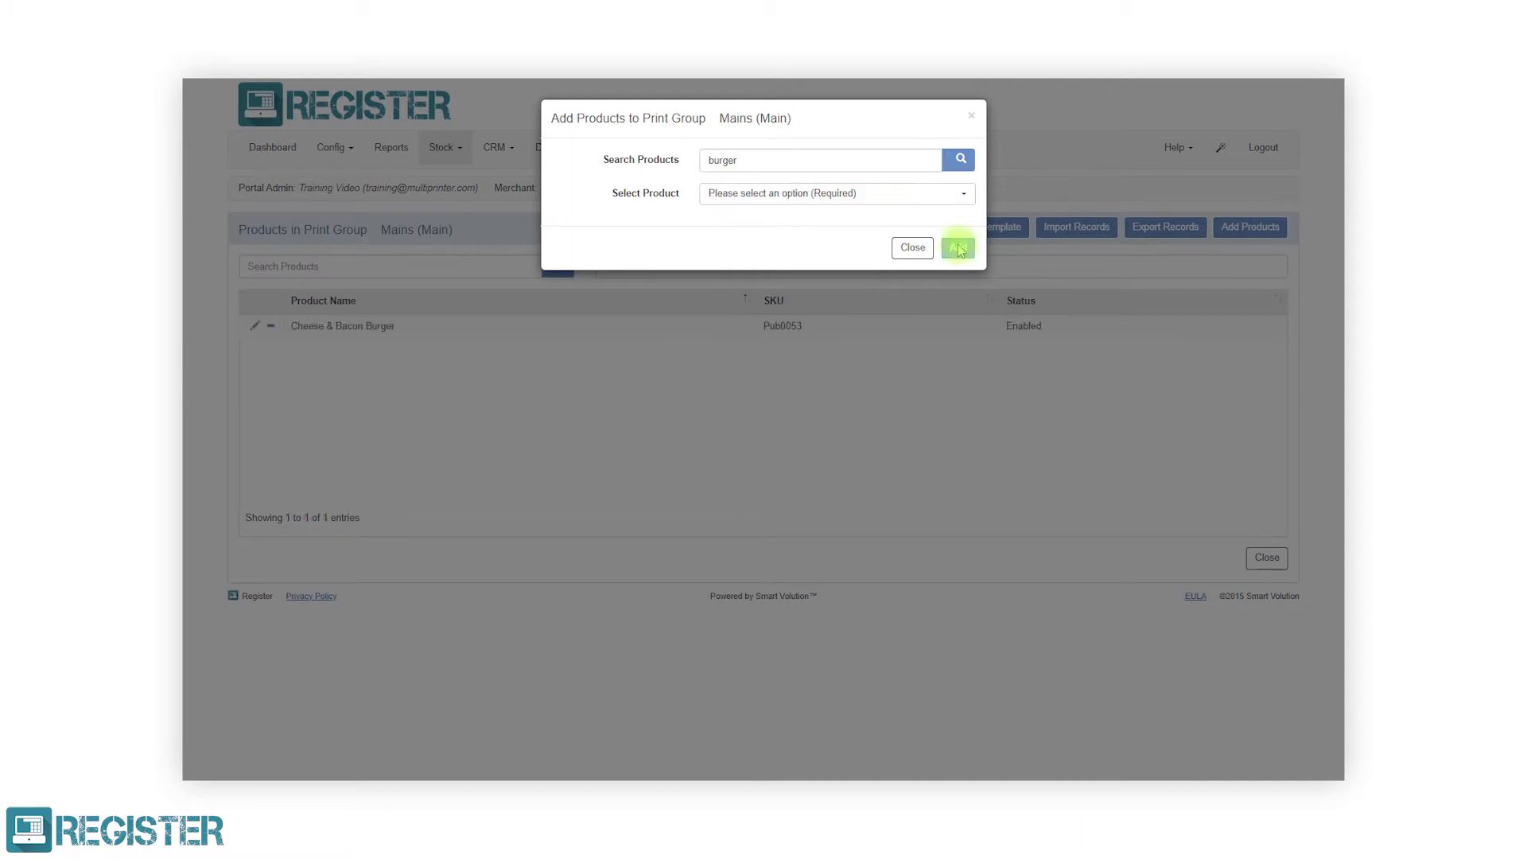
# Add the 8oz Prime Beef Burger and Chicken Burger to Mains as well.
pyautogui.click(938, 198)
pyautogui.click(934, 252)
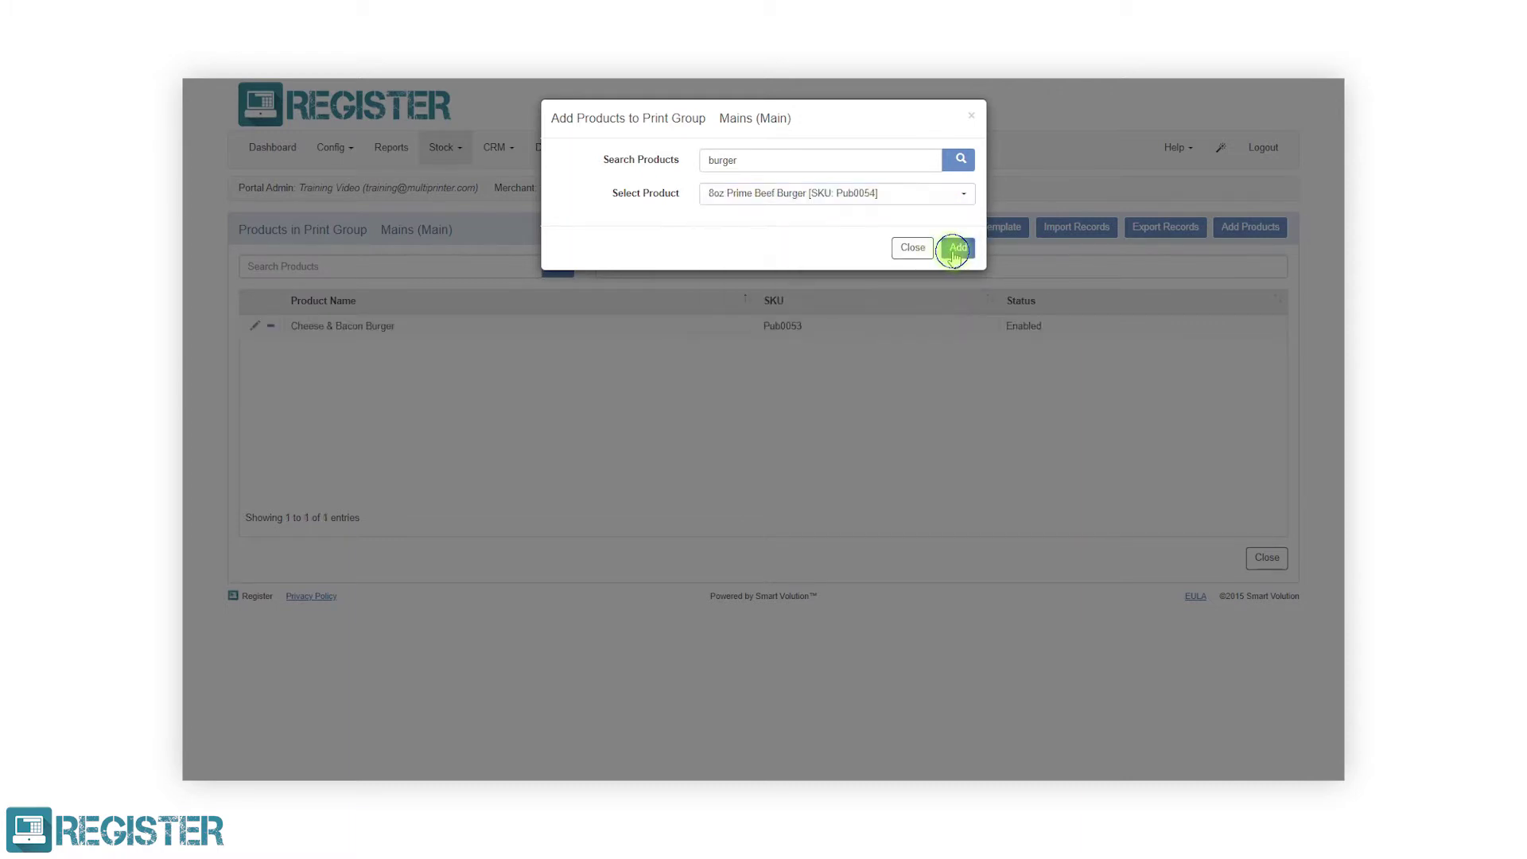
pyautogui.click(954, 252)
pyautogui.click(927, 198)
pyautogui.click(931, 252)
pyautogui.click(958, 251)
pyautogui.click(913, 248)
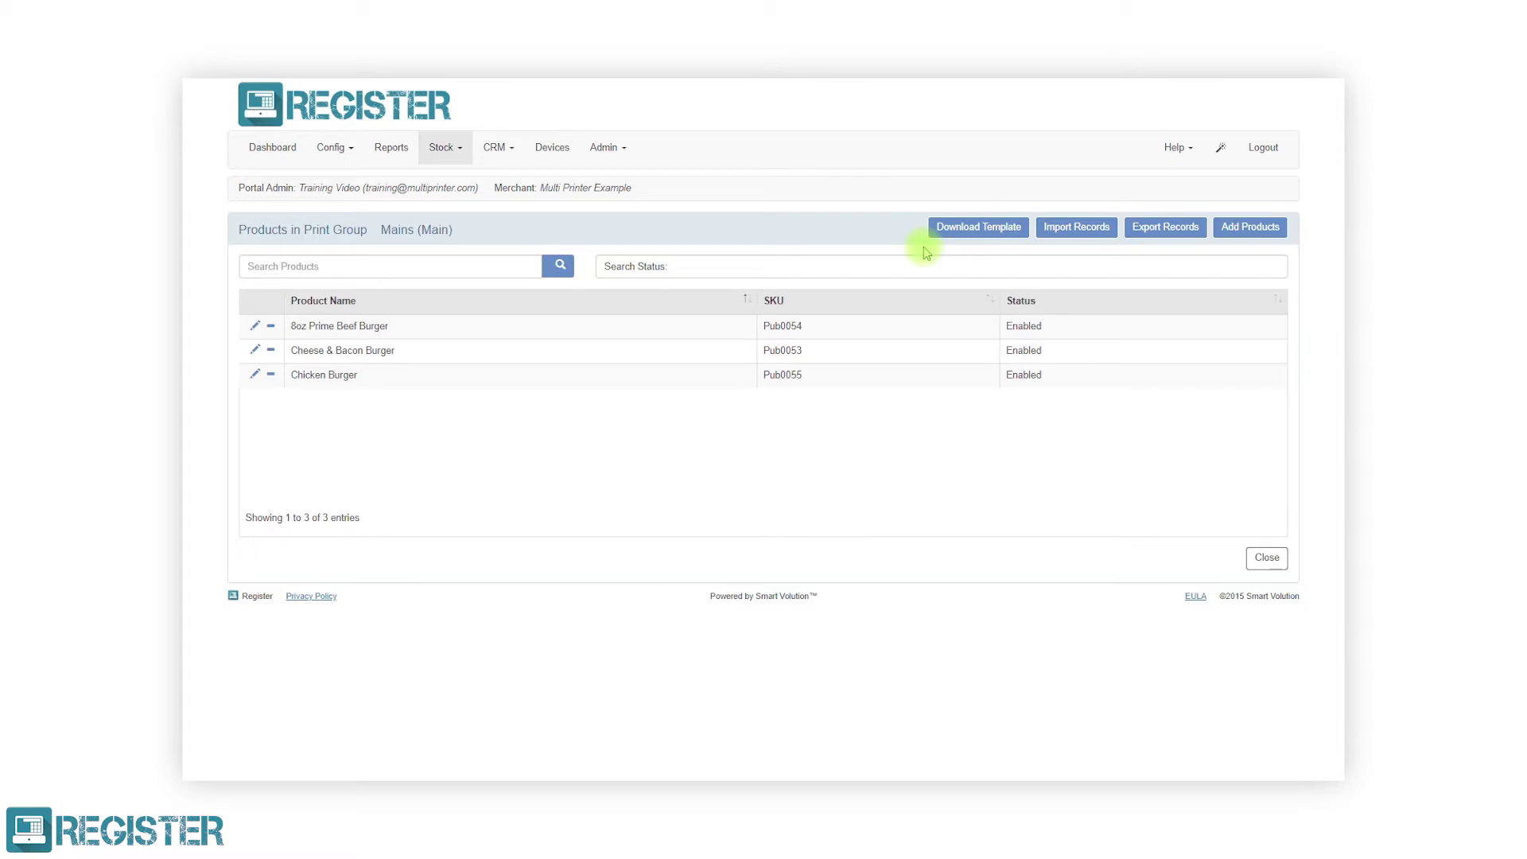
# Download the Mains product template as an XLSX file and open it.
pyautogui.click(969, 230)
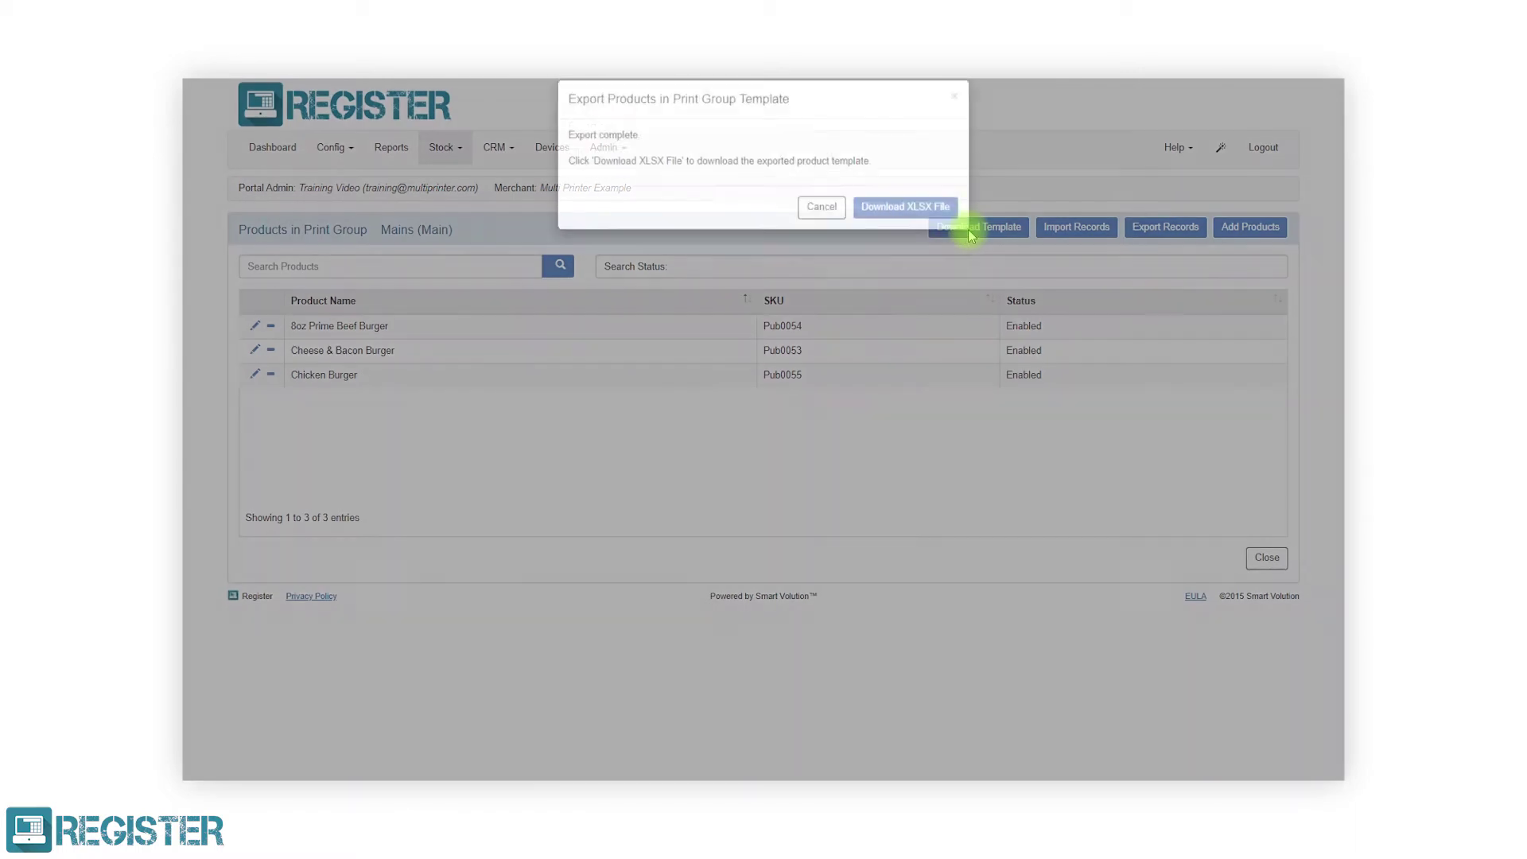
pyautogui.click(947, 228)
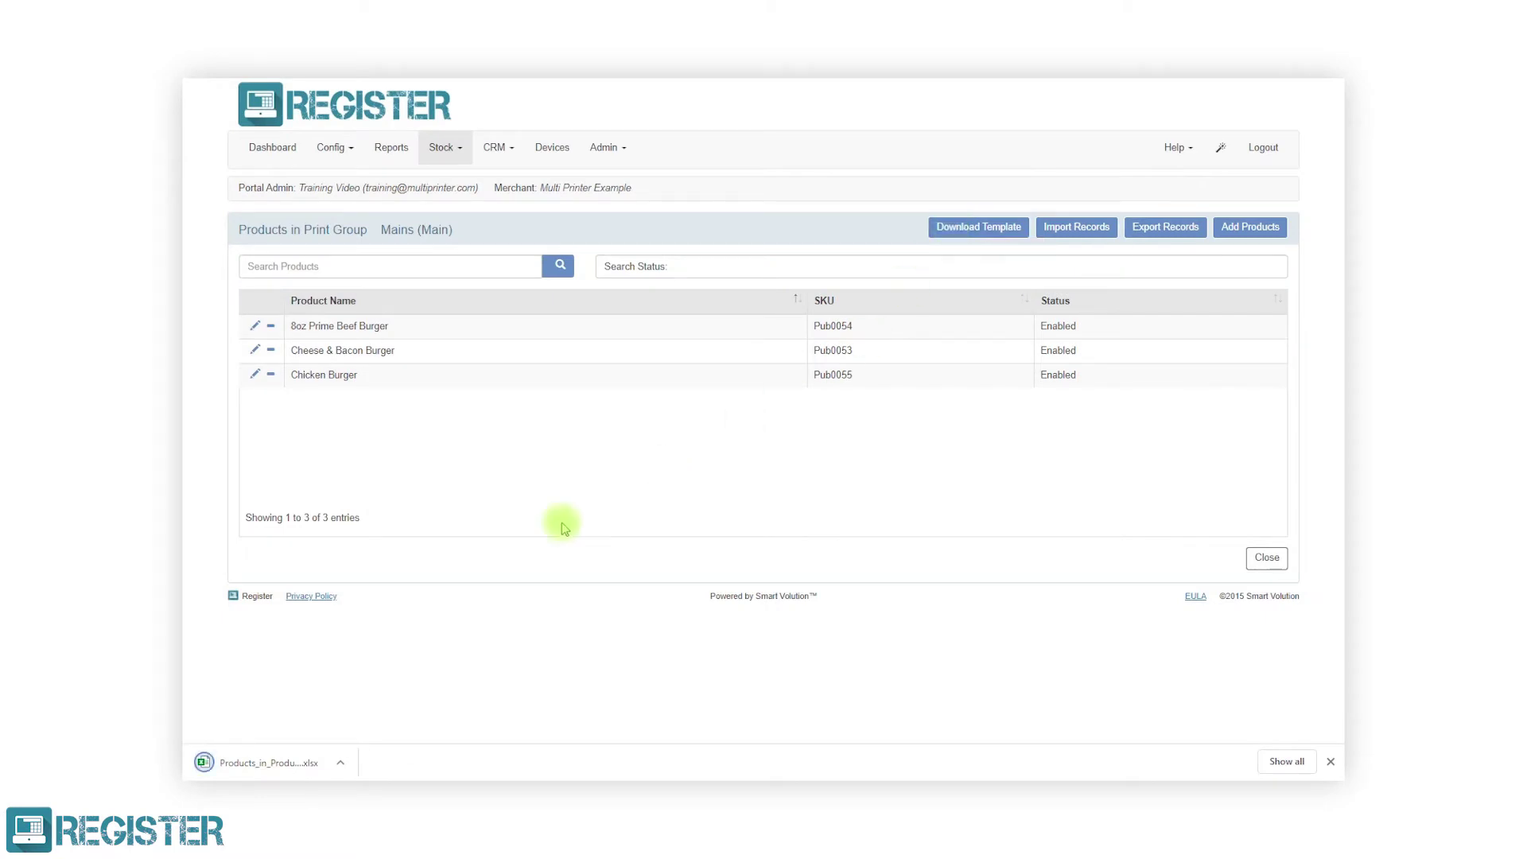
pyautogui.click(311, 765)
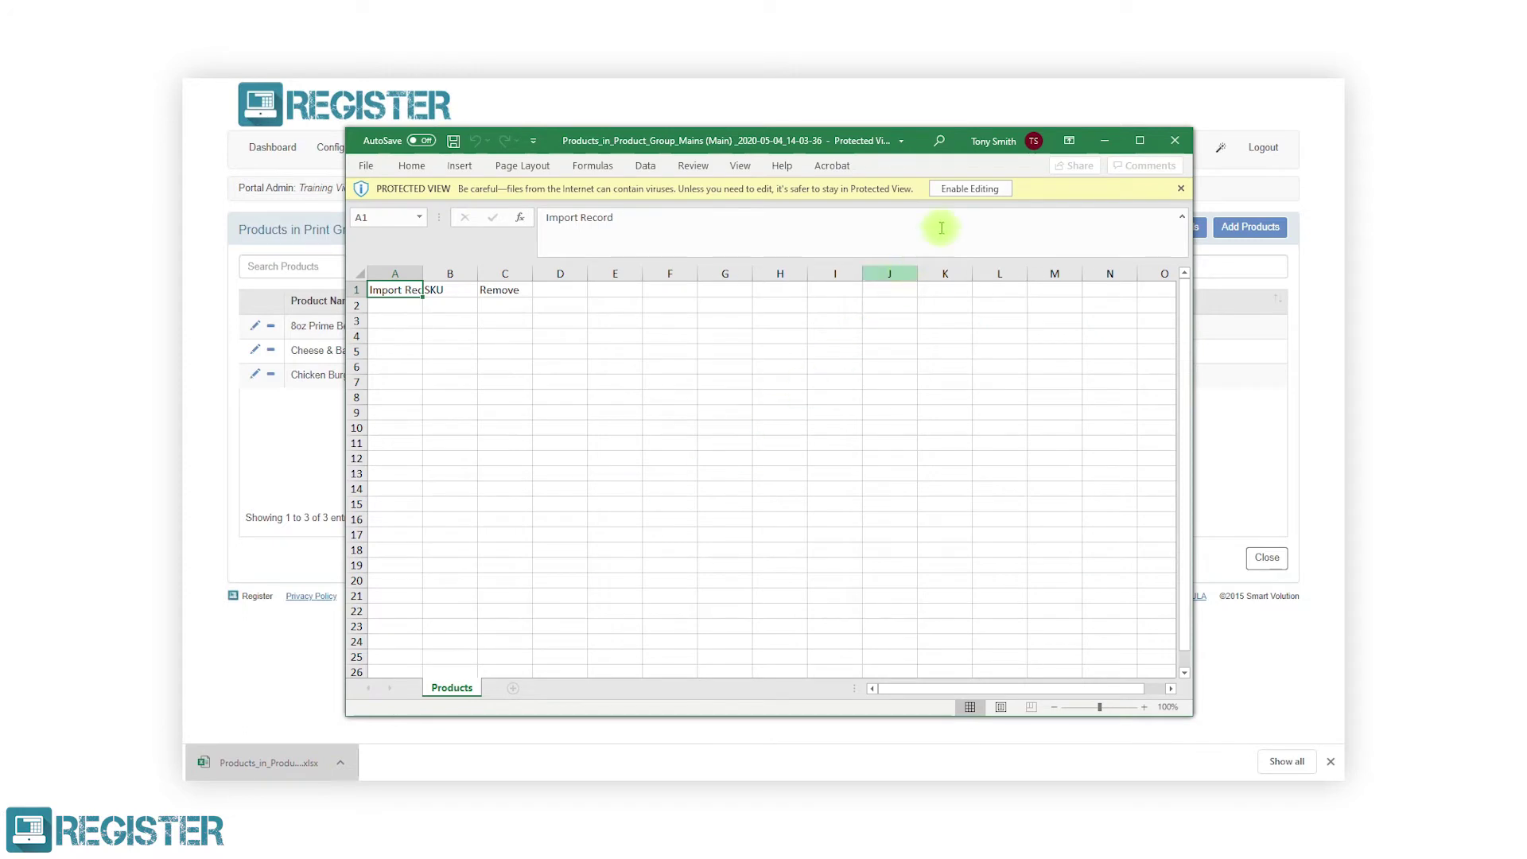
# Enable editing and enter SKUs Pub0035, Pub0036, Pub0037 and Pub0038 in B2:B5.
pyautogui.click(955, 189)
pyautogui.click(481, 375)
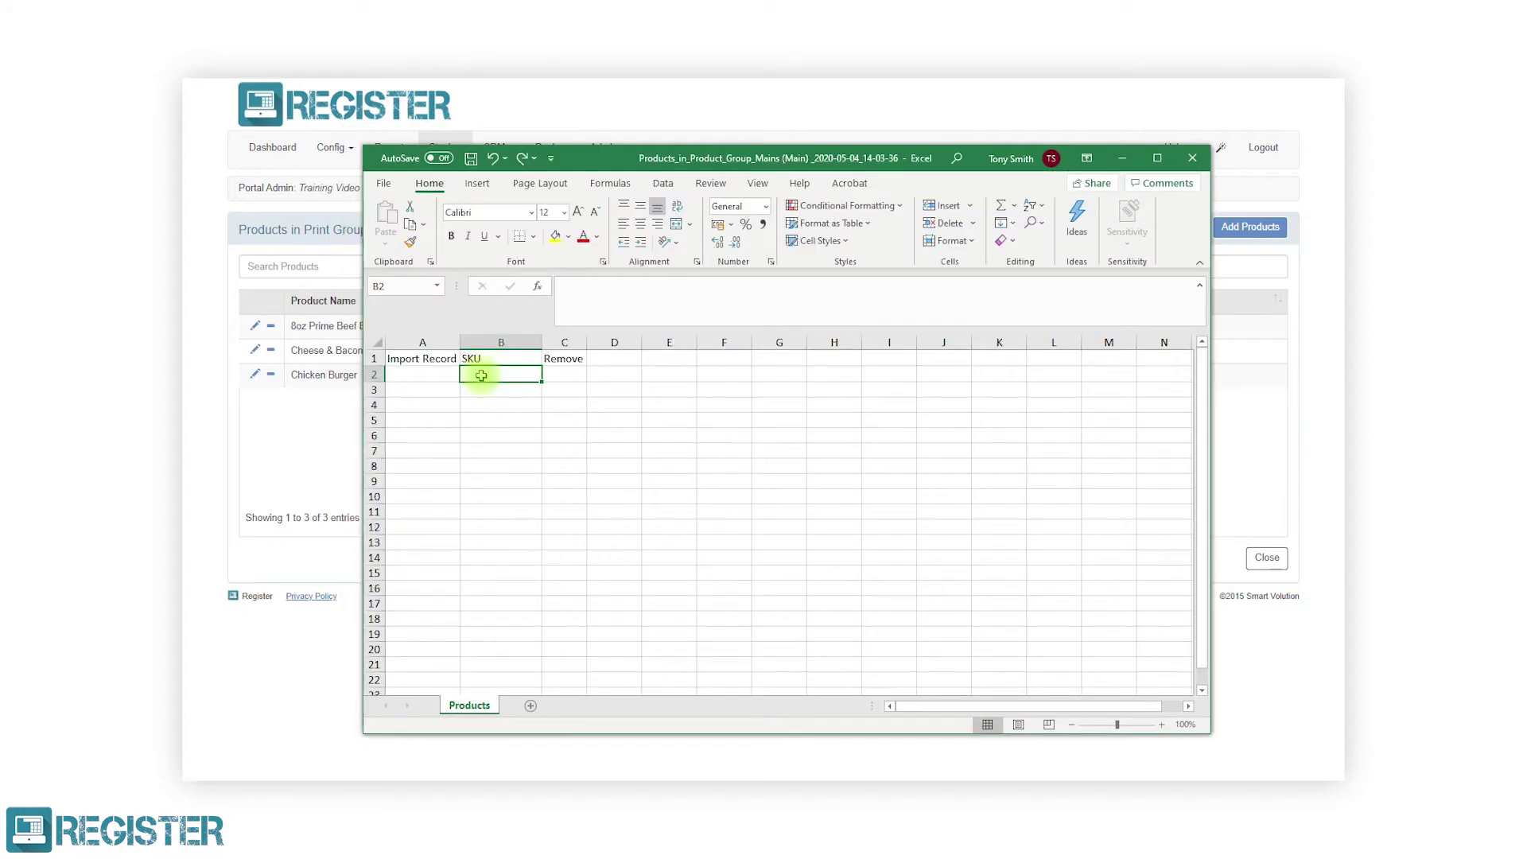
pyautogui.write('Pub0035')
pyautogui.press('Return')
pyautogui.write('Pub0036')
pyautogui.press('Return')
pyautogui.write('Pub0037')
pyautogui.press('Return')
pyautogui.write('Pub0038')
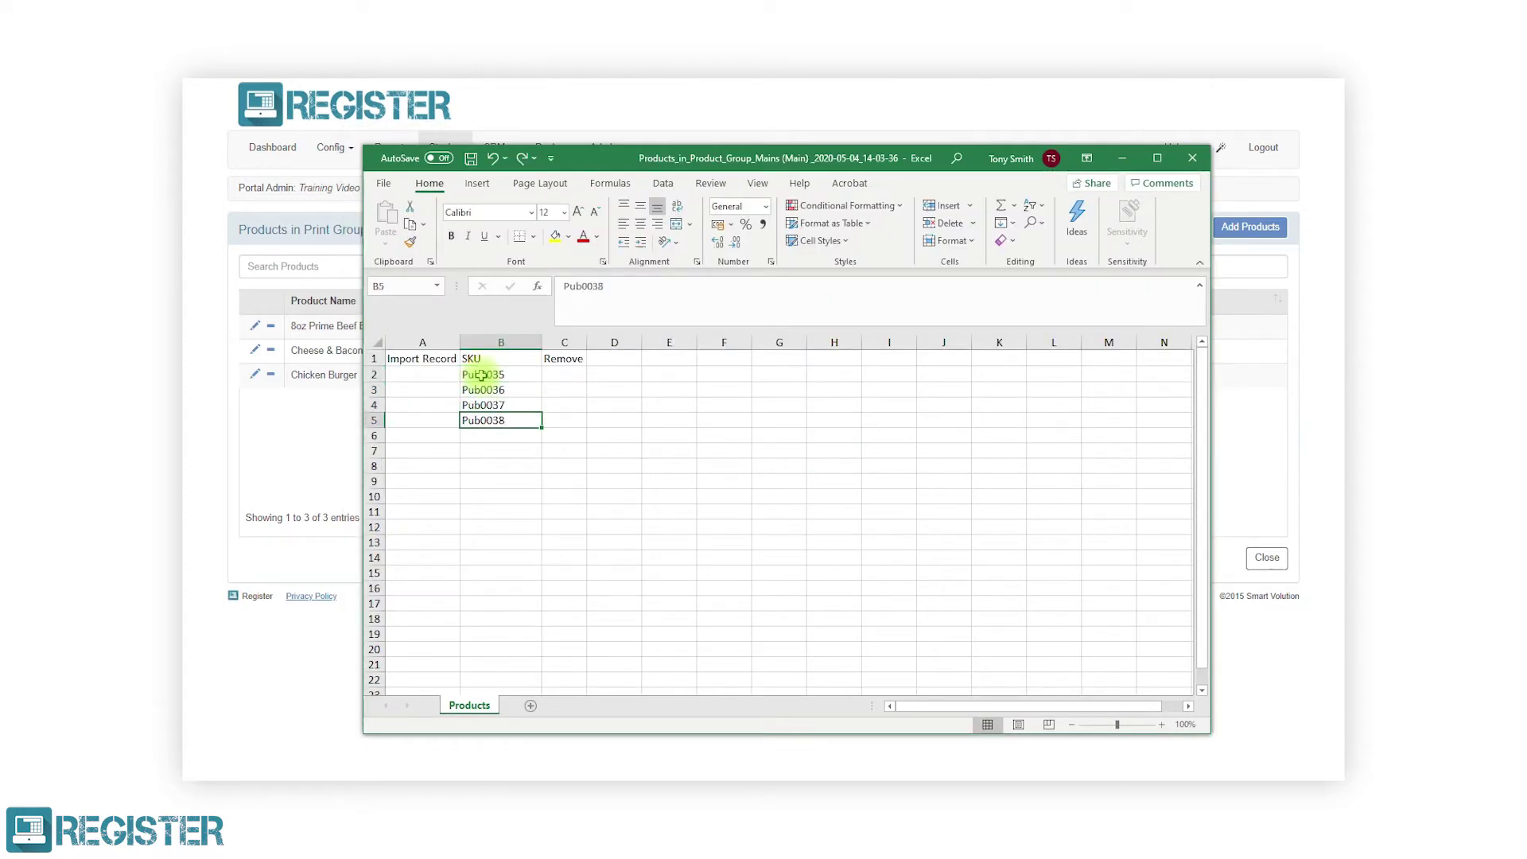
# Mark rows 2–5 Yes in the Import Record column, then minimise Excel.
pyautogui.click(442, 371)
pyautogui.press('Down')
pyautogui.hotkey('ctrl', 'd')
pyautogui.press('Down')
pyautogui.hotkey('ctrl', 'd')
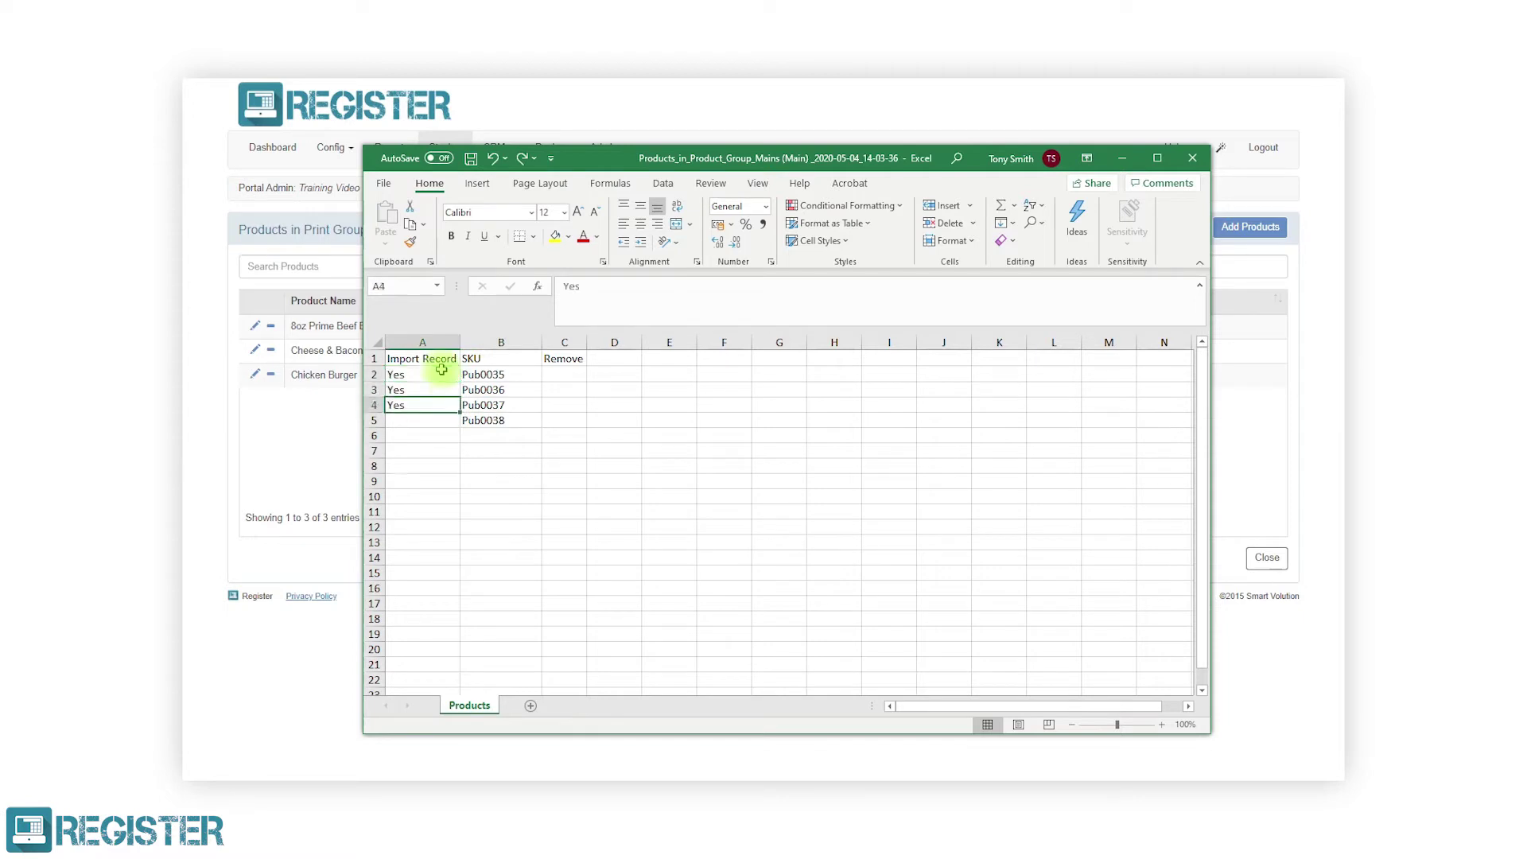
pyautogui.press('Down')
pyautogui.hotkey('ctrl', 'd')
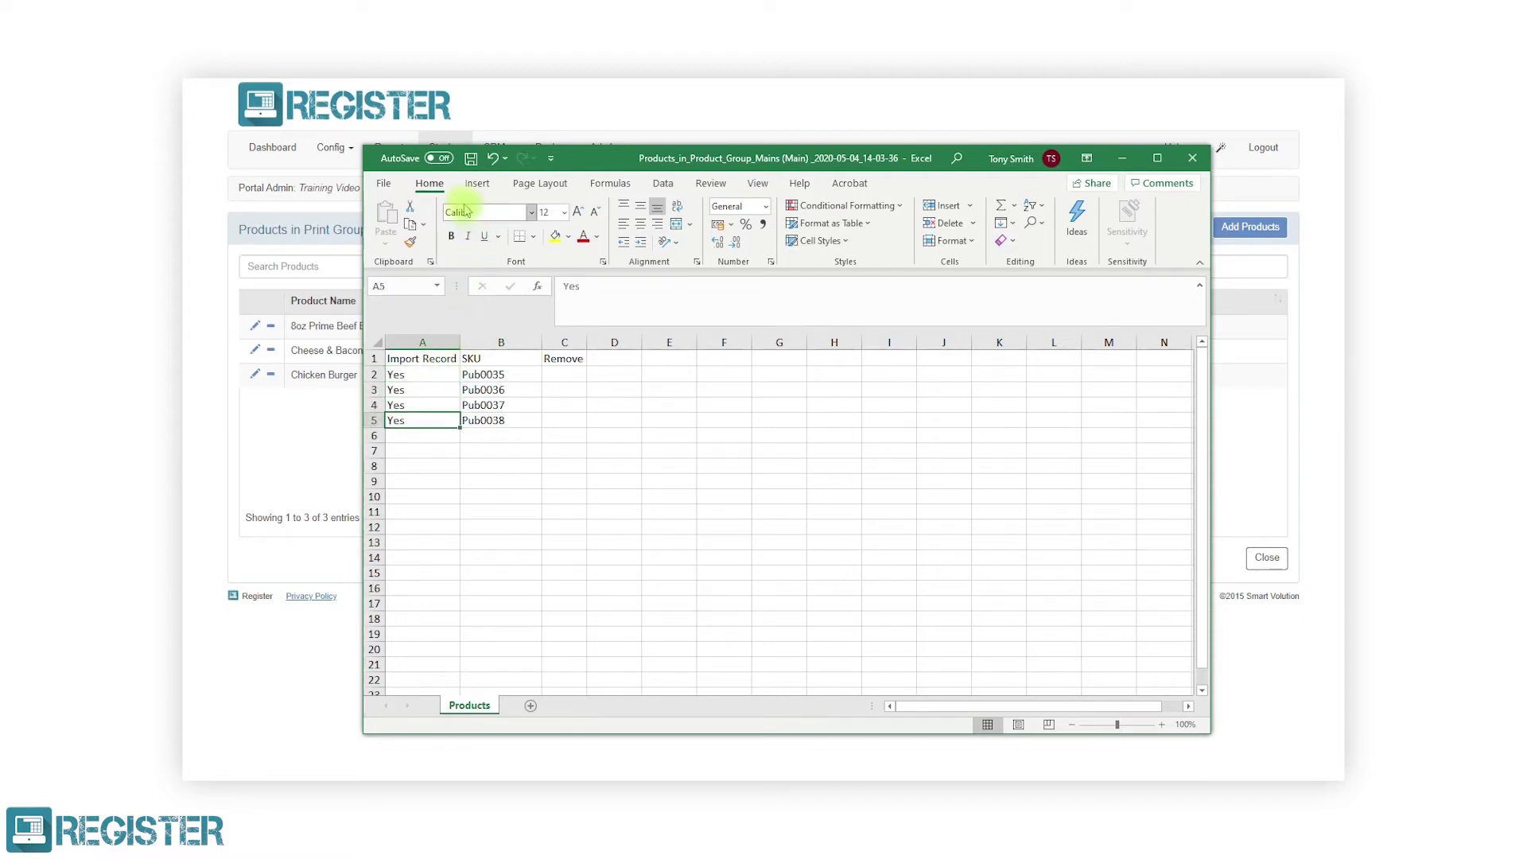
pyautogui.click(1122, 157)
# Import the edited template from Downloads into Mains, bringing it to seven products.
pyautogui.click(1093, 229)
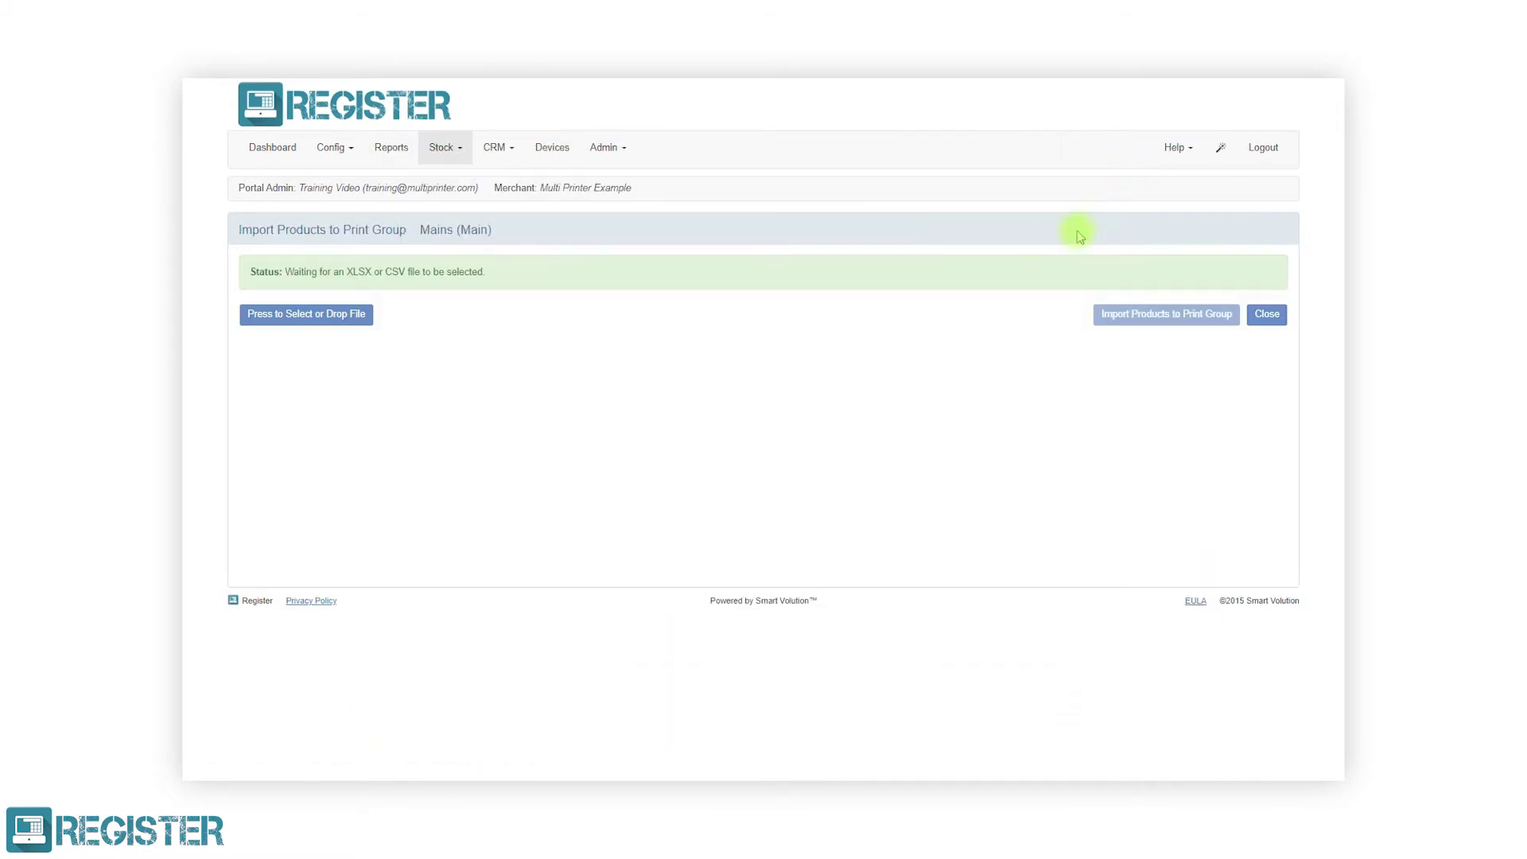
pyautogui.click(358, 314)
pyautogui.click(265, 229)
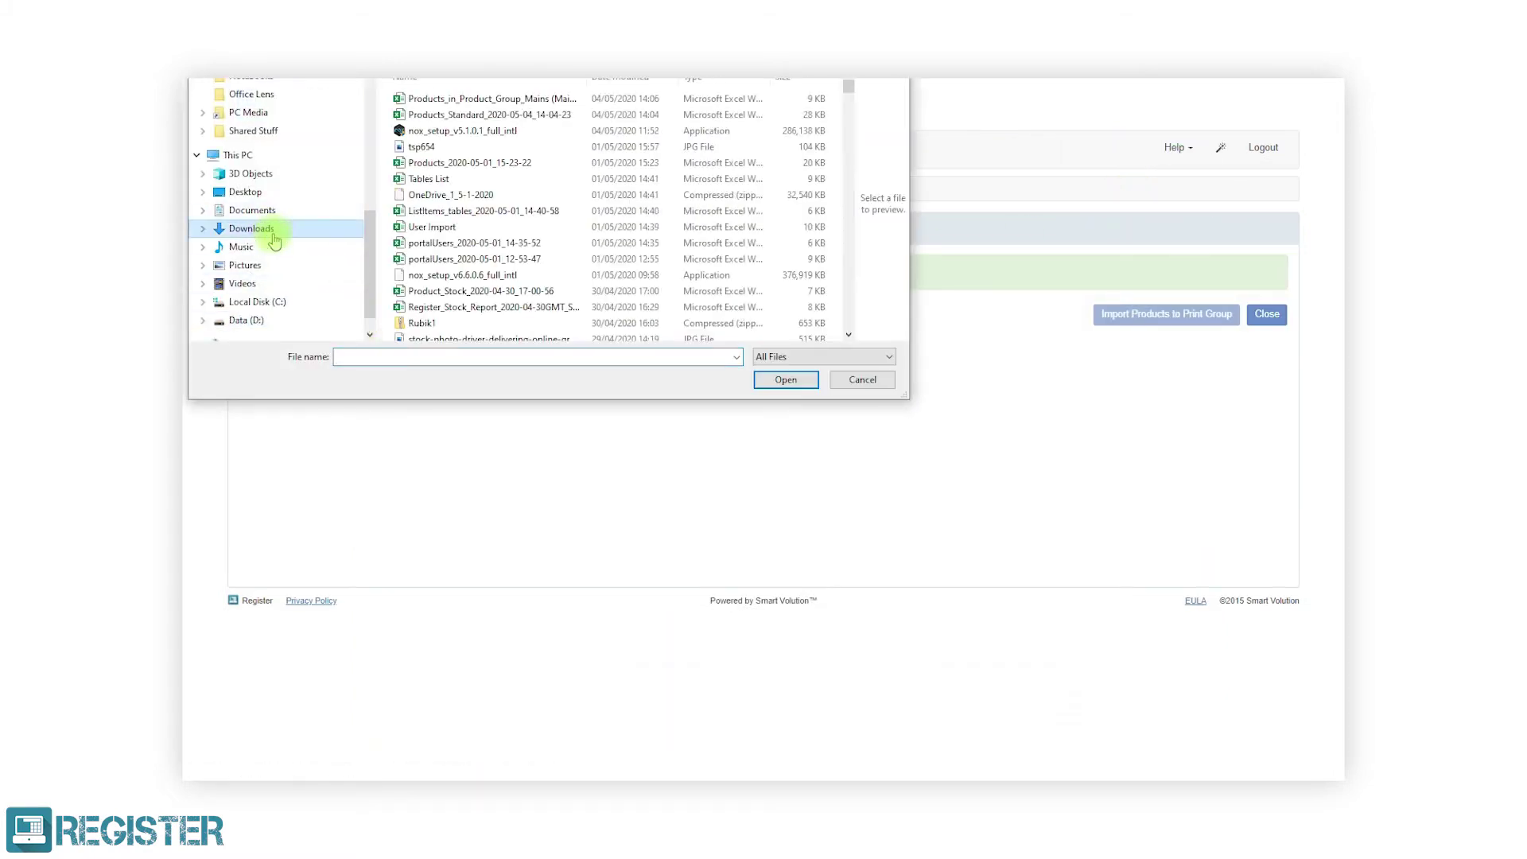
pyautogui.click(470, 101)
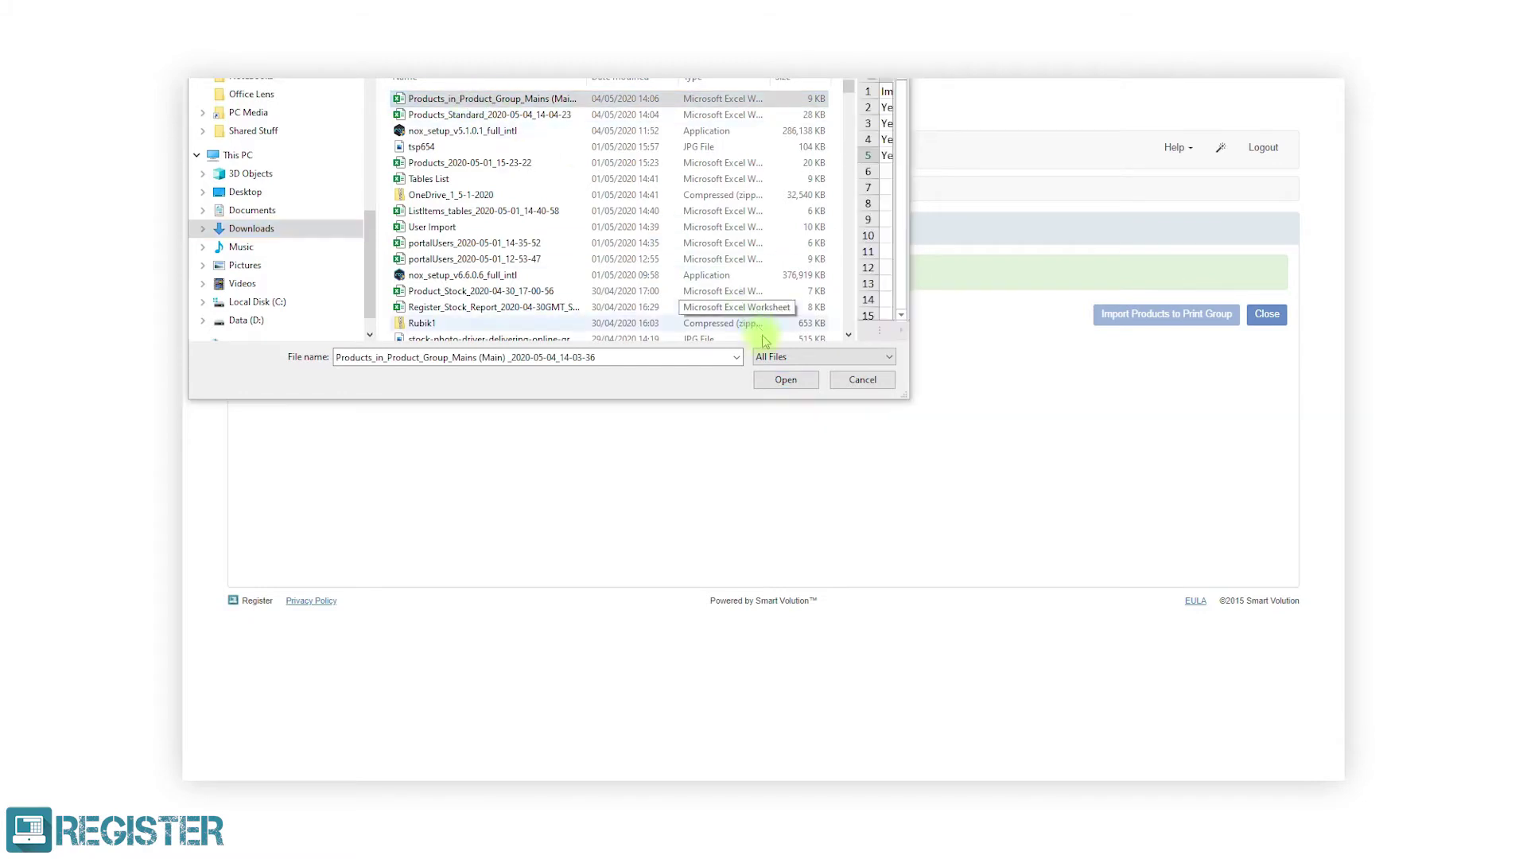
pyautogui.click(786, 379)
pyautogui.click(1146, 319)
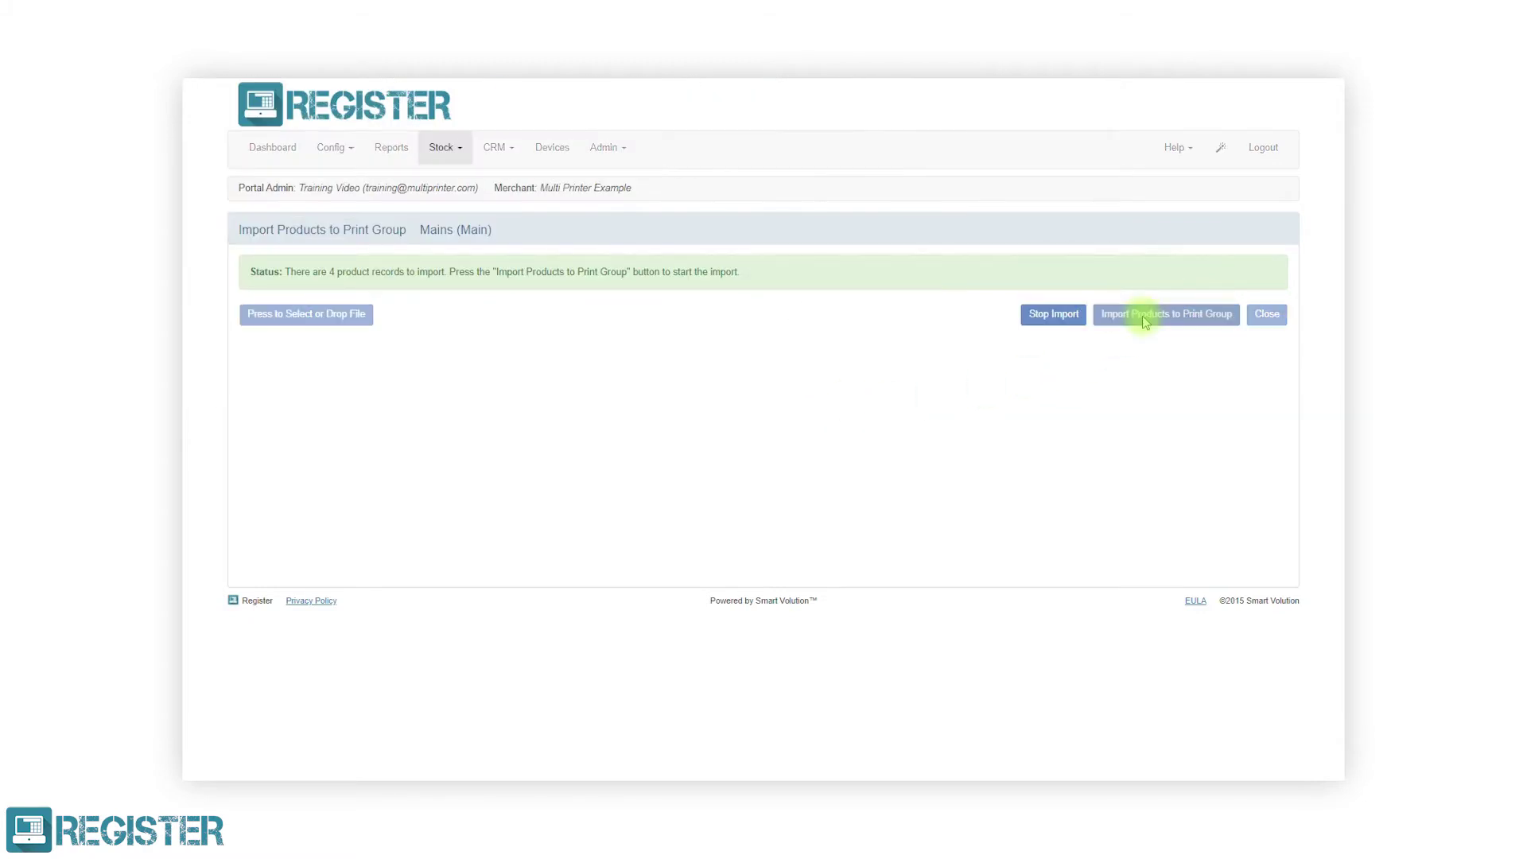
pyautogui.click(1252, 319)
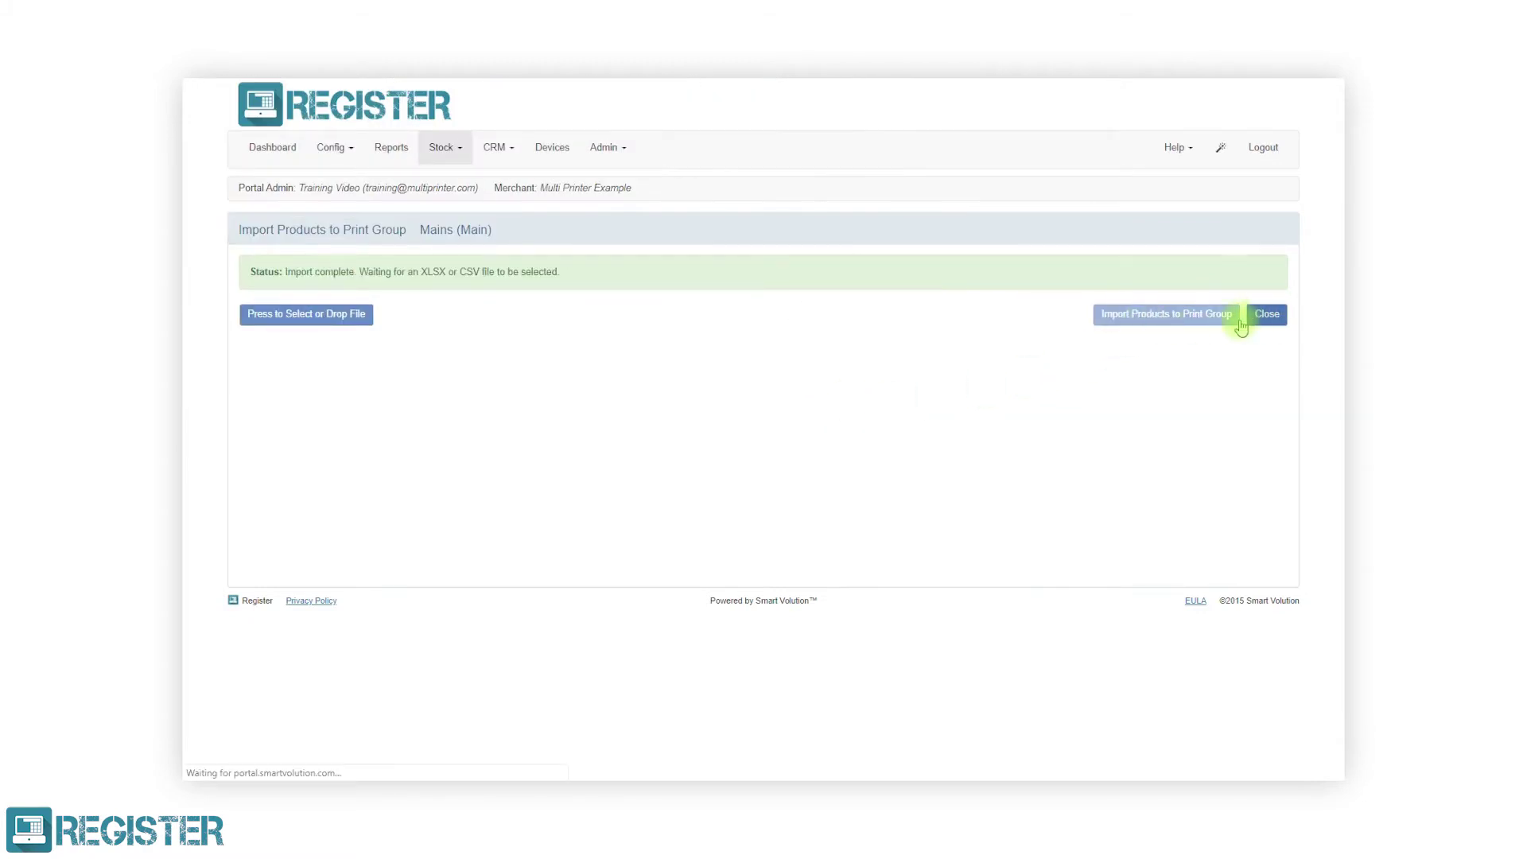
pyautogui.click(1271, 565)
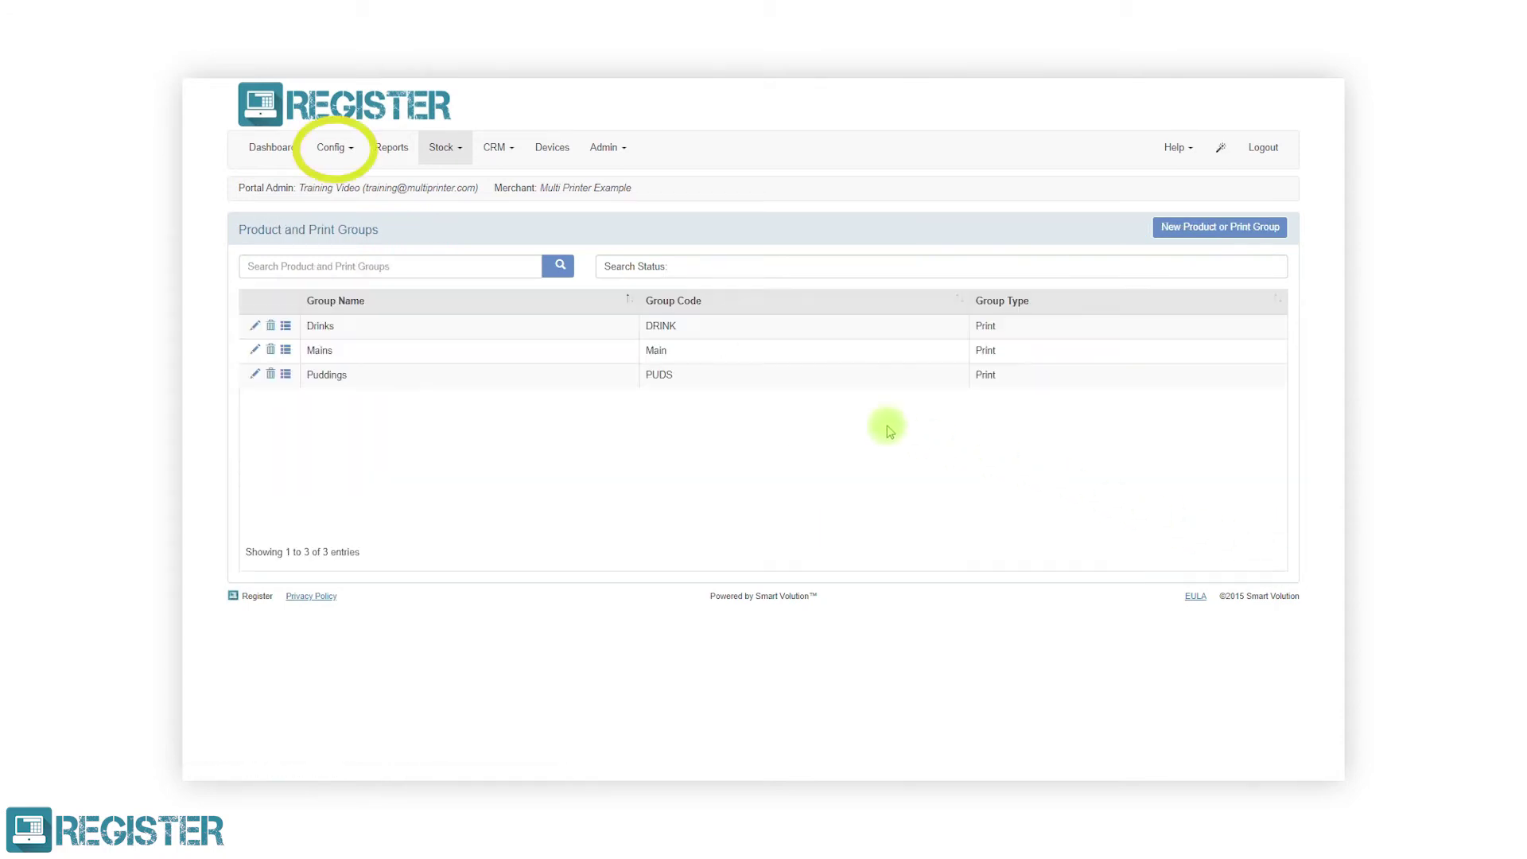
# Go to Config > Printers and start a new printer from the empty list.
pyautogui.click(358, 158)
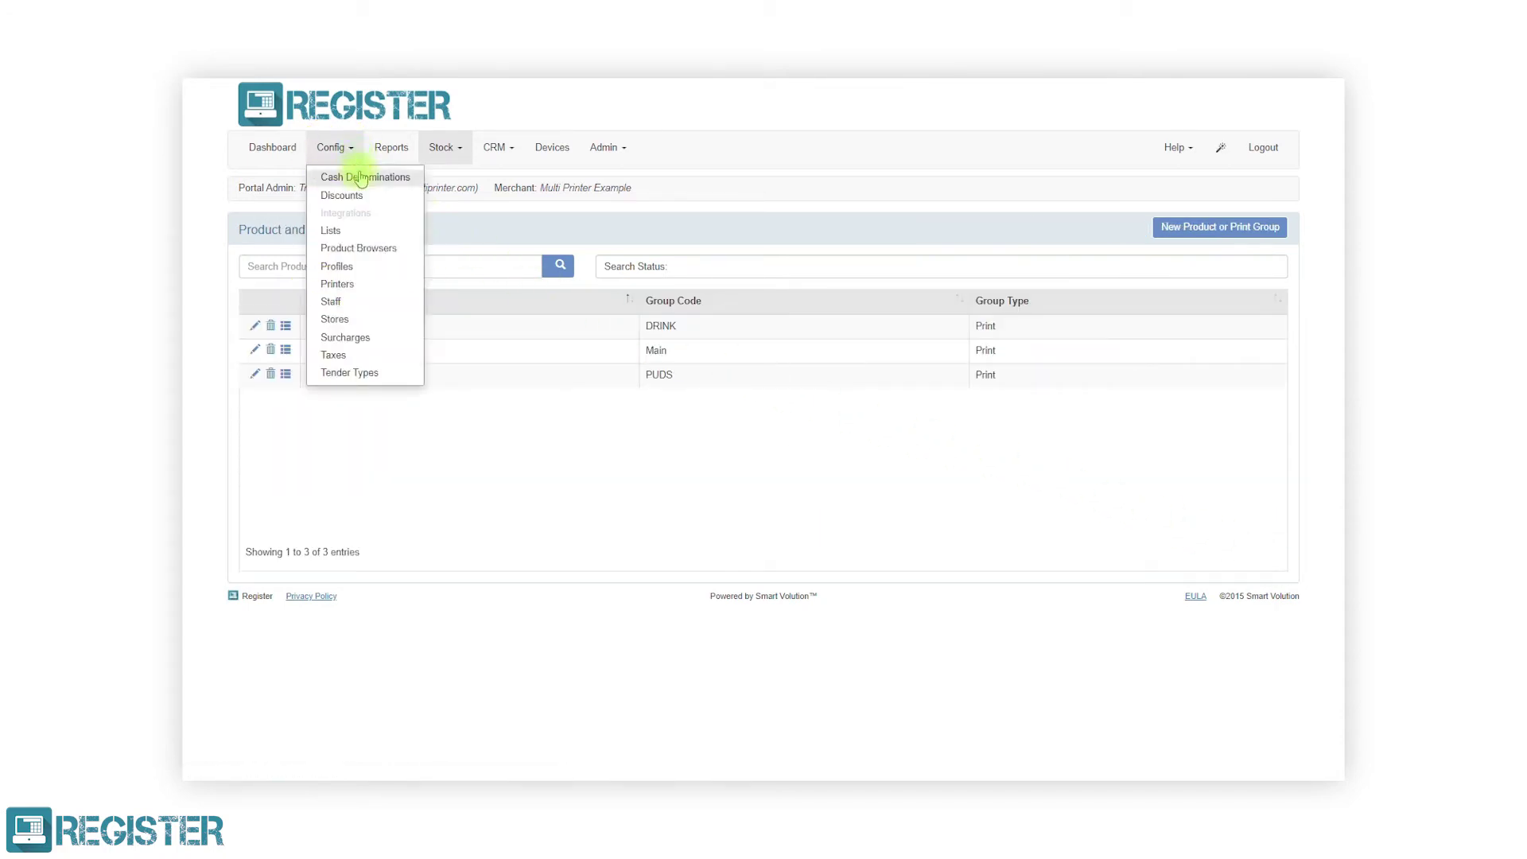
pyautogui.click(376, 285)
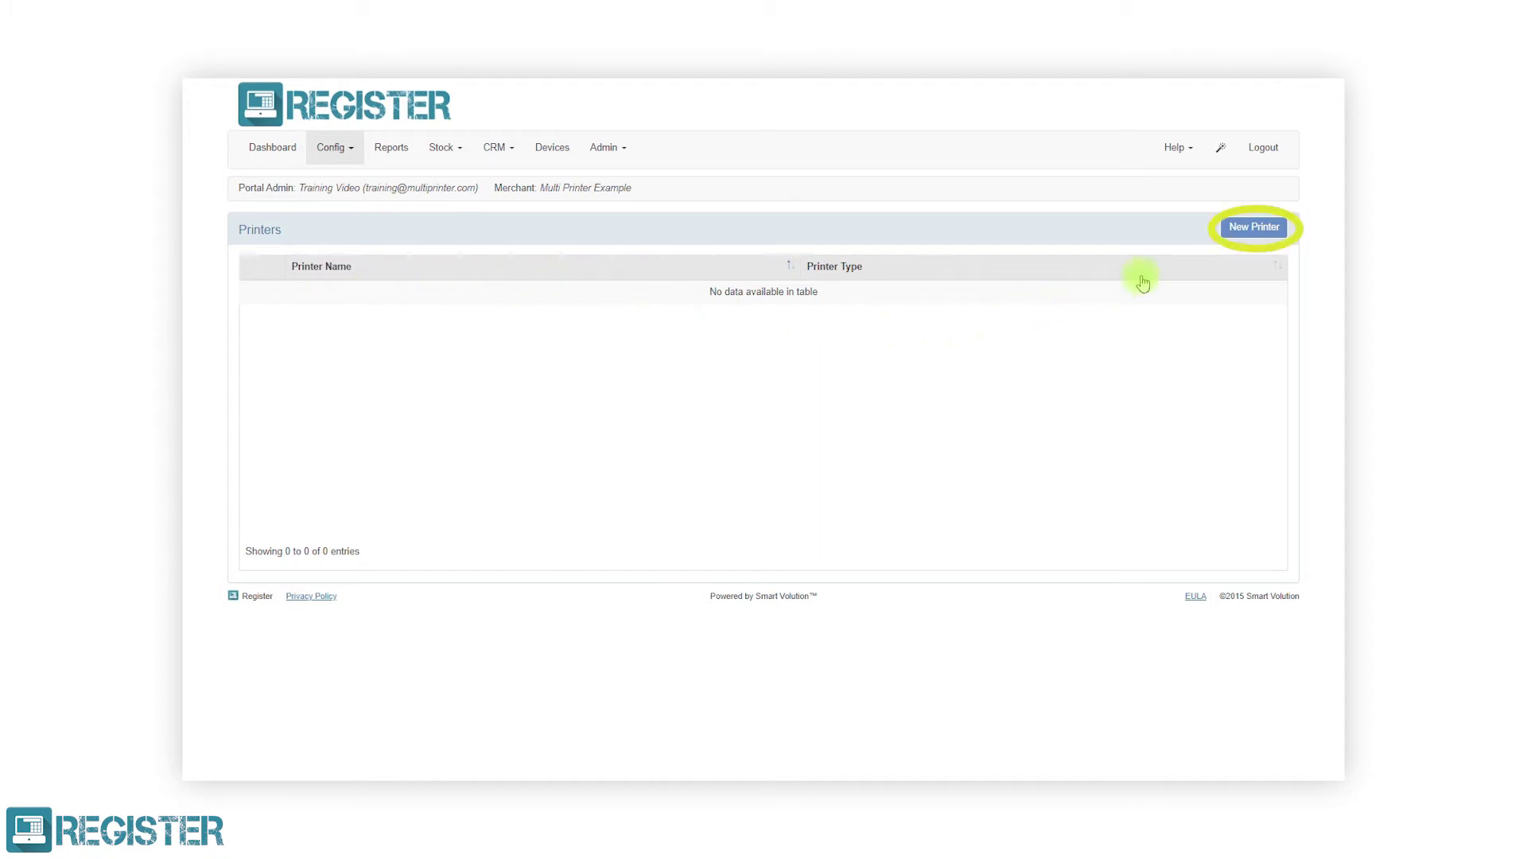
pyautogui.click(1235, 231)
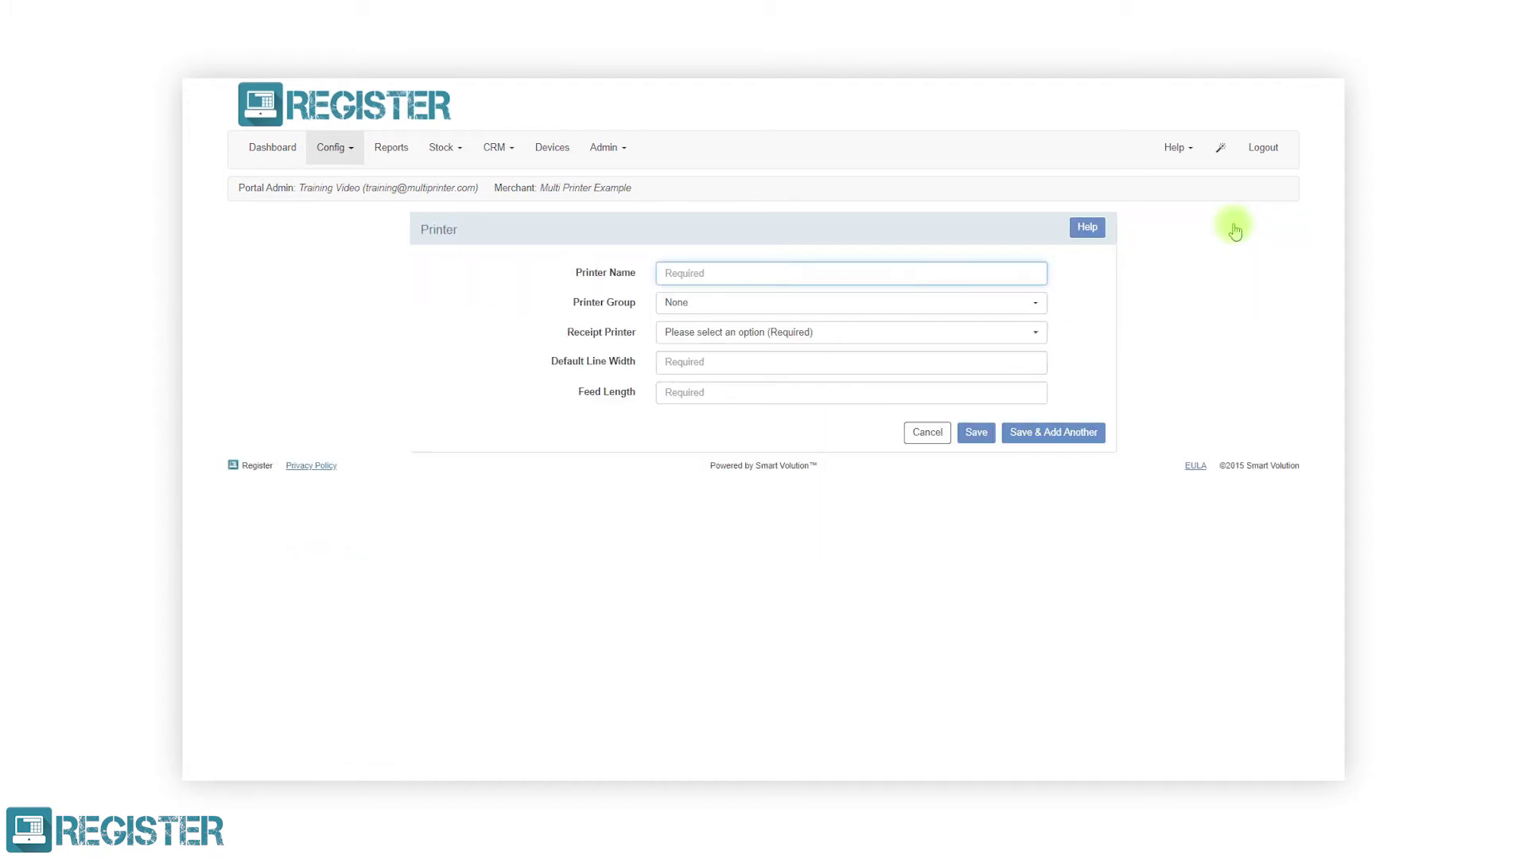
# Save a Main Kitchen printer: group Mains, EscPOS, port TCP:192.168.0.100.
pyautogui.write('Ma')
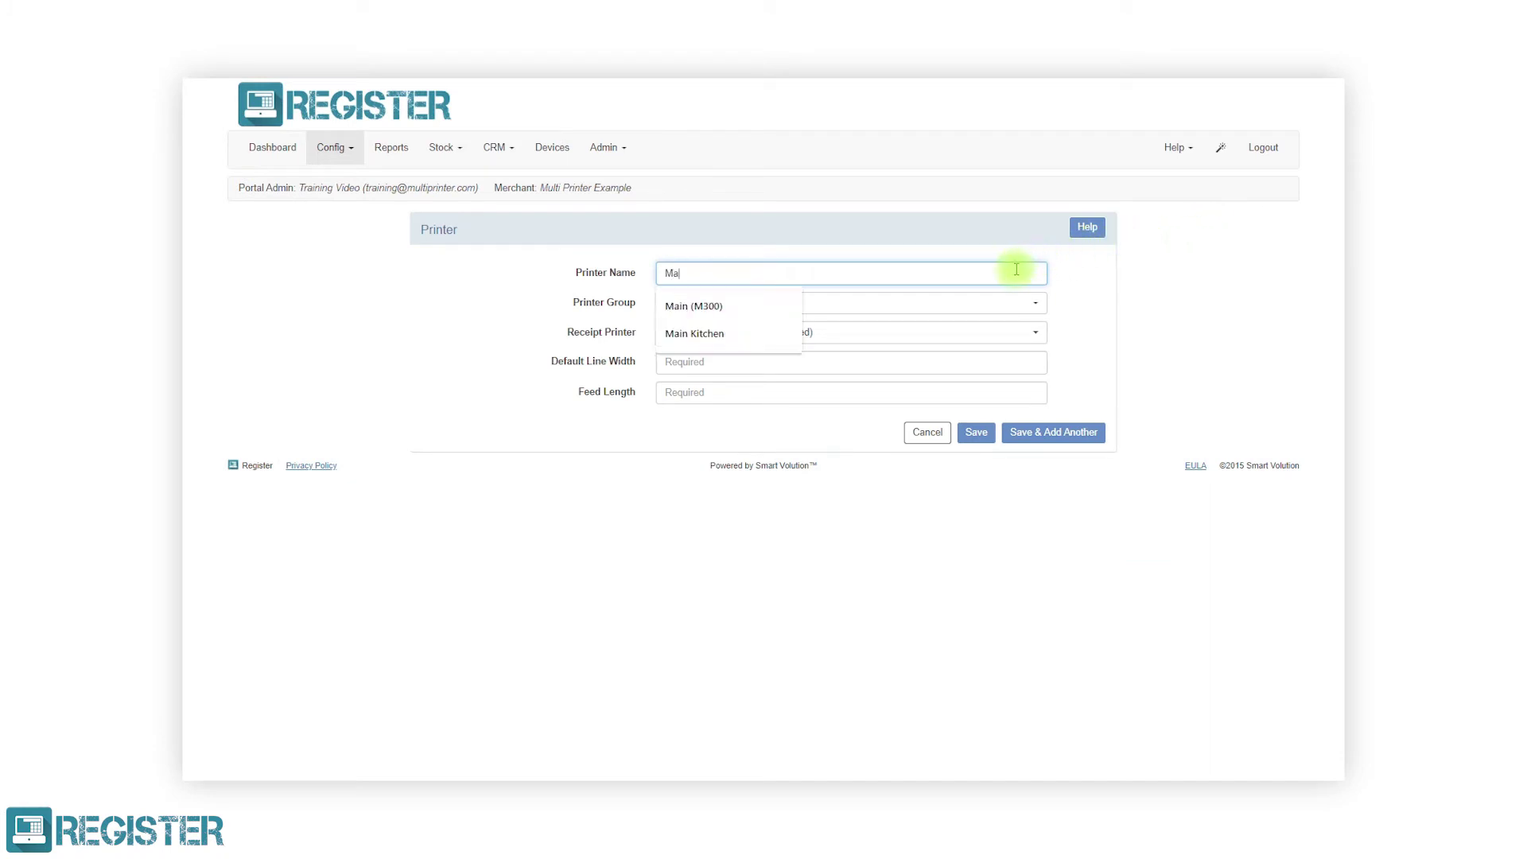
pyautogui.write('in Kite')
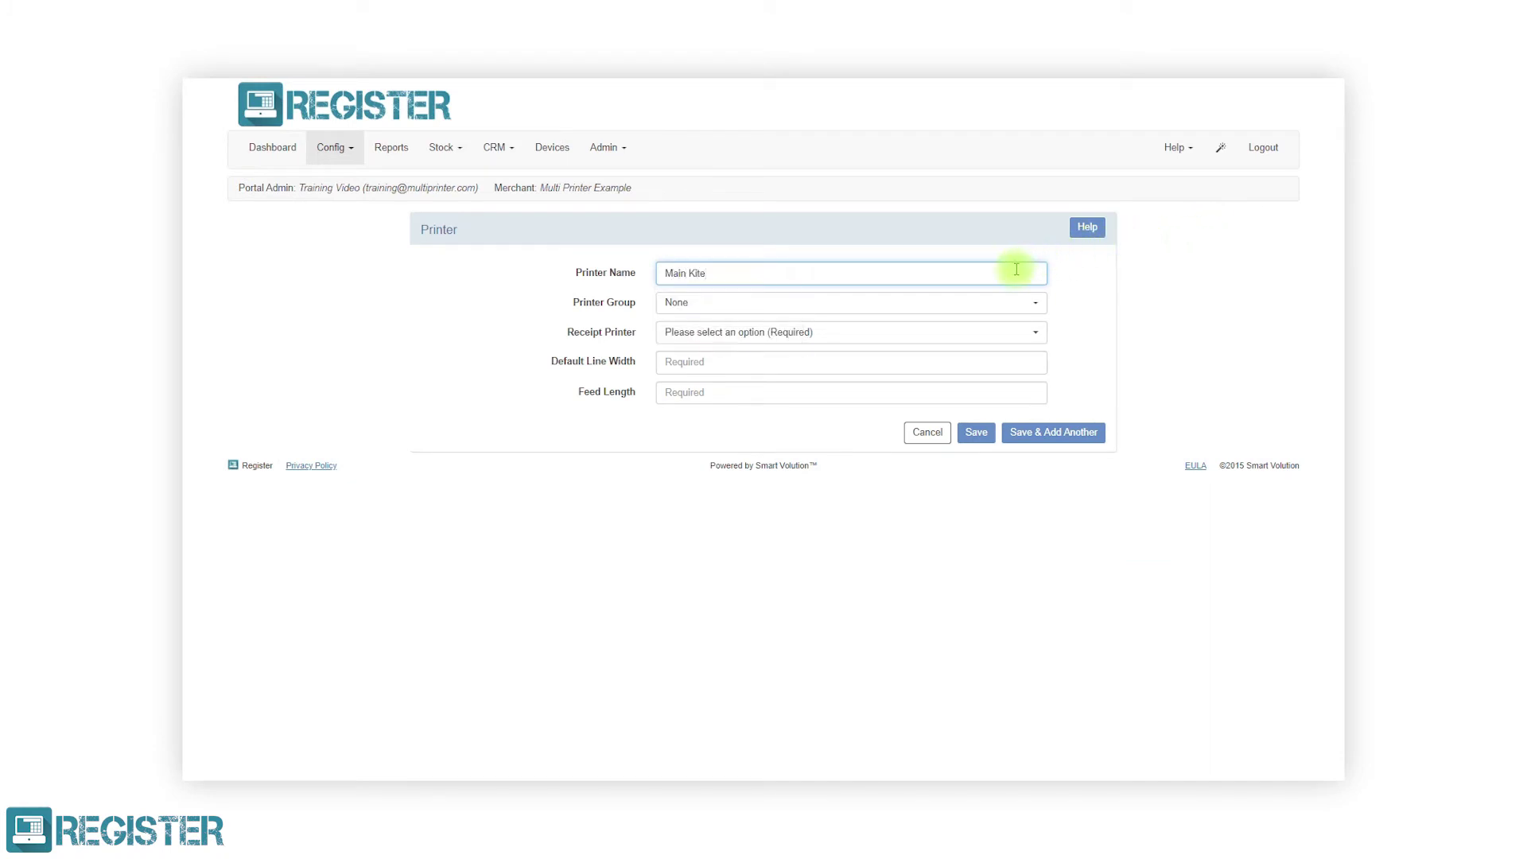
pyautogui.press('BackSpace')
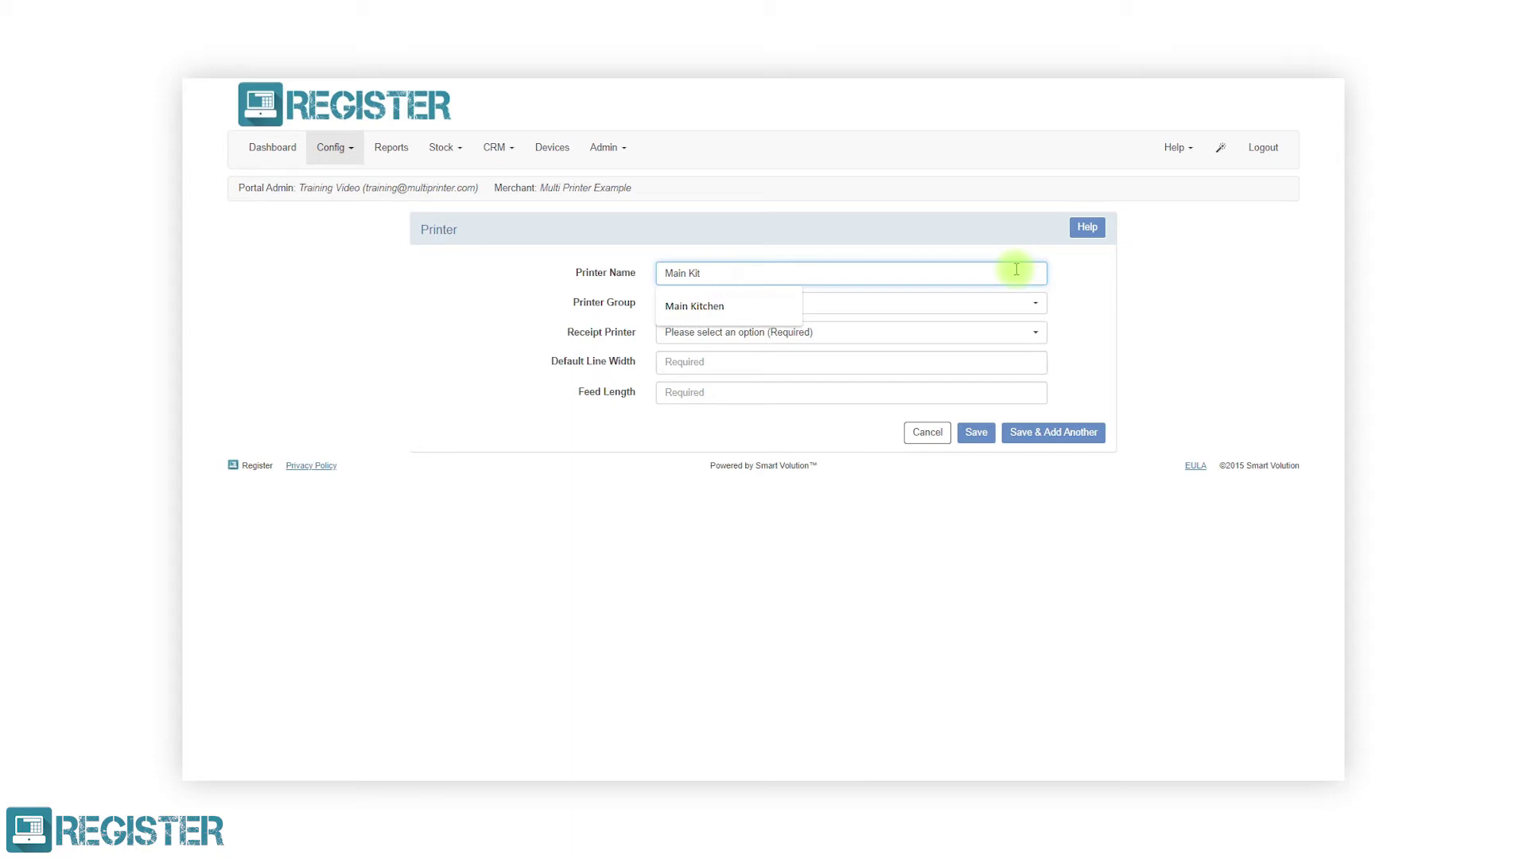
pyautogui.write('chen')
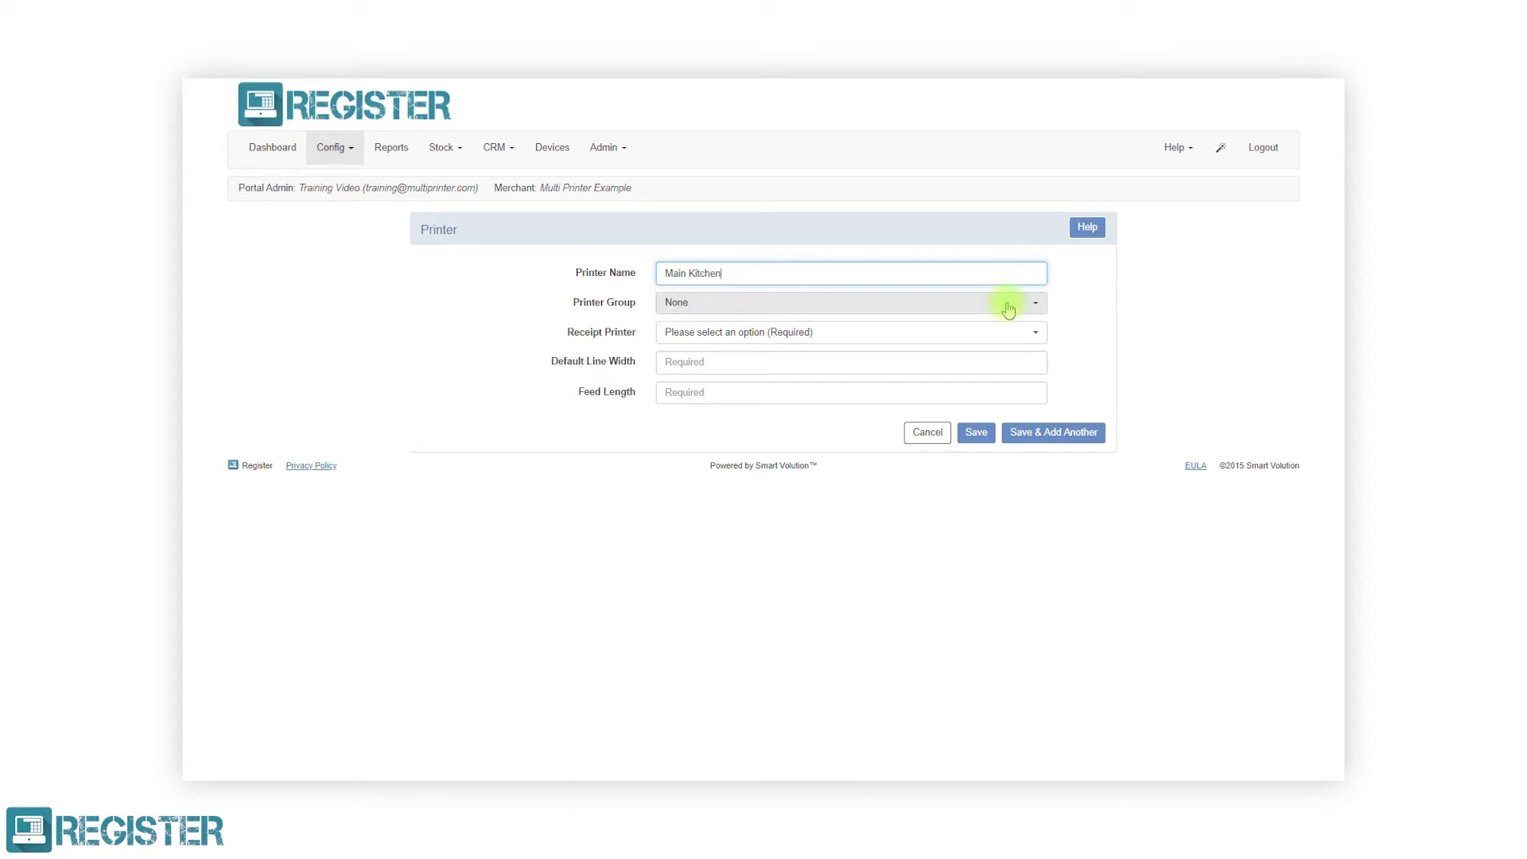
pyautogui.click(1008, 306)
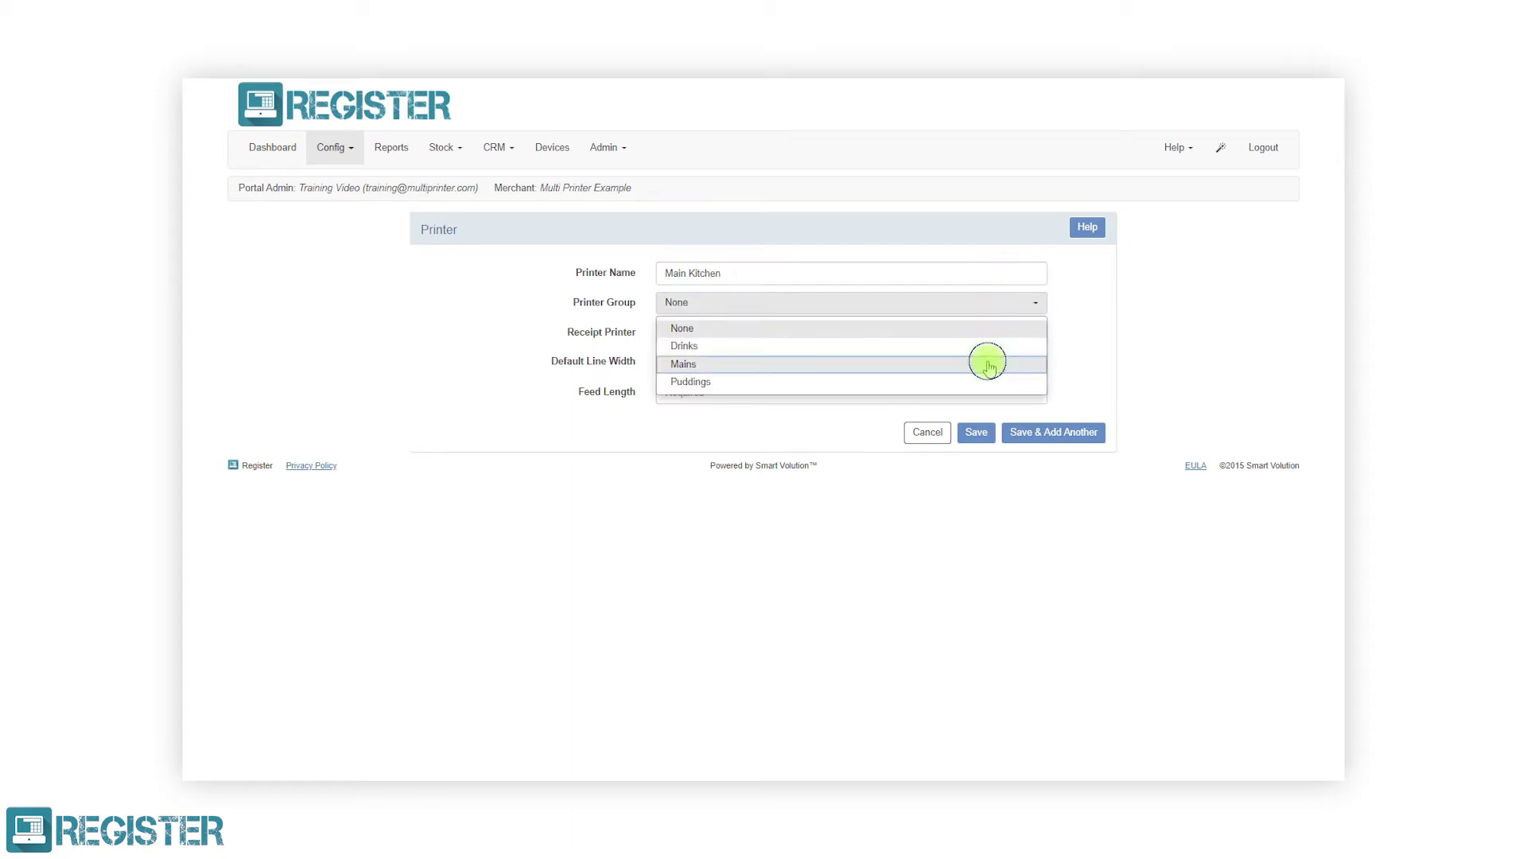
pyautogui.click(988, 365)
pyautogui.click(986, 333)
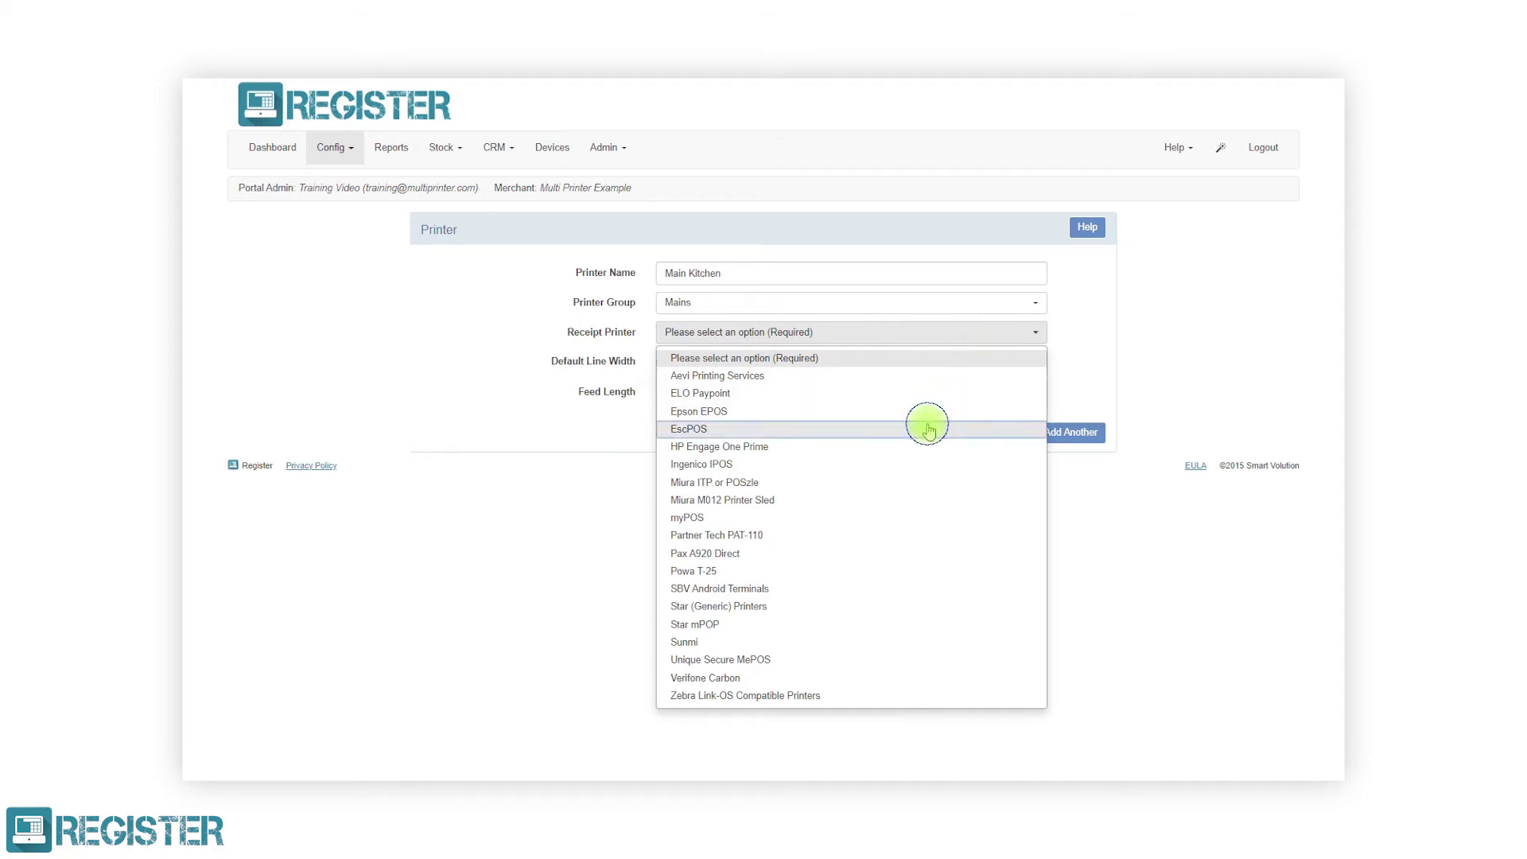
pyautogui.click(928, 430)
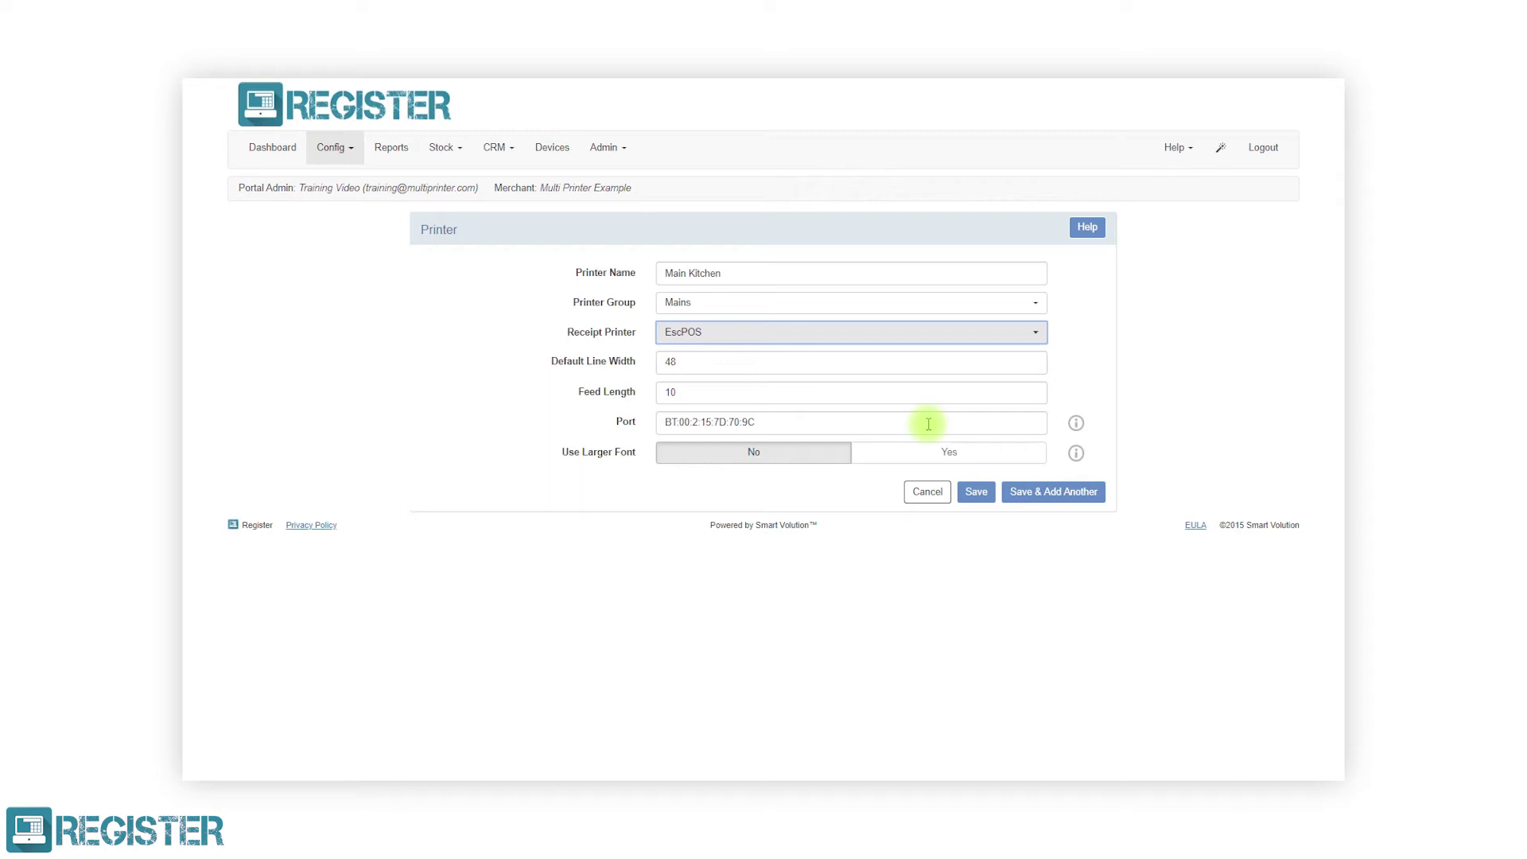
pyautogui.moveTo(928, 424); pyautogui.dragTo(624, 399)
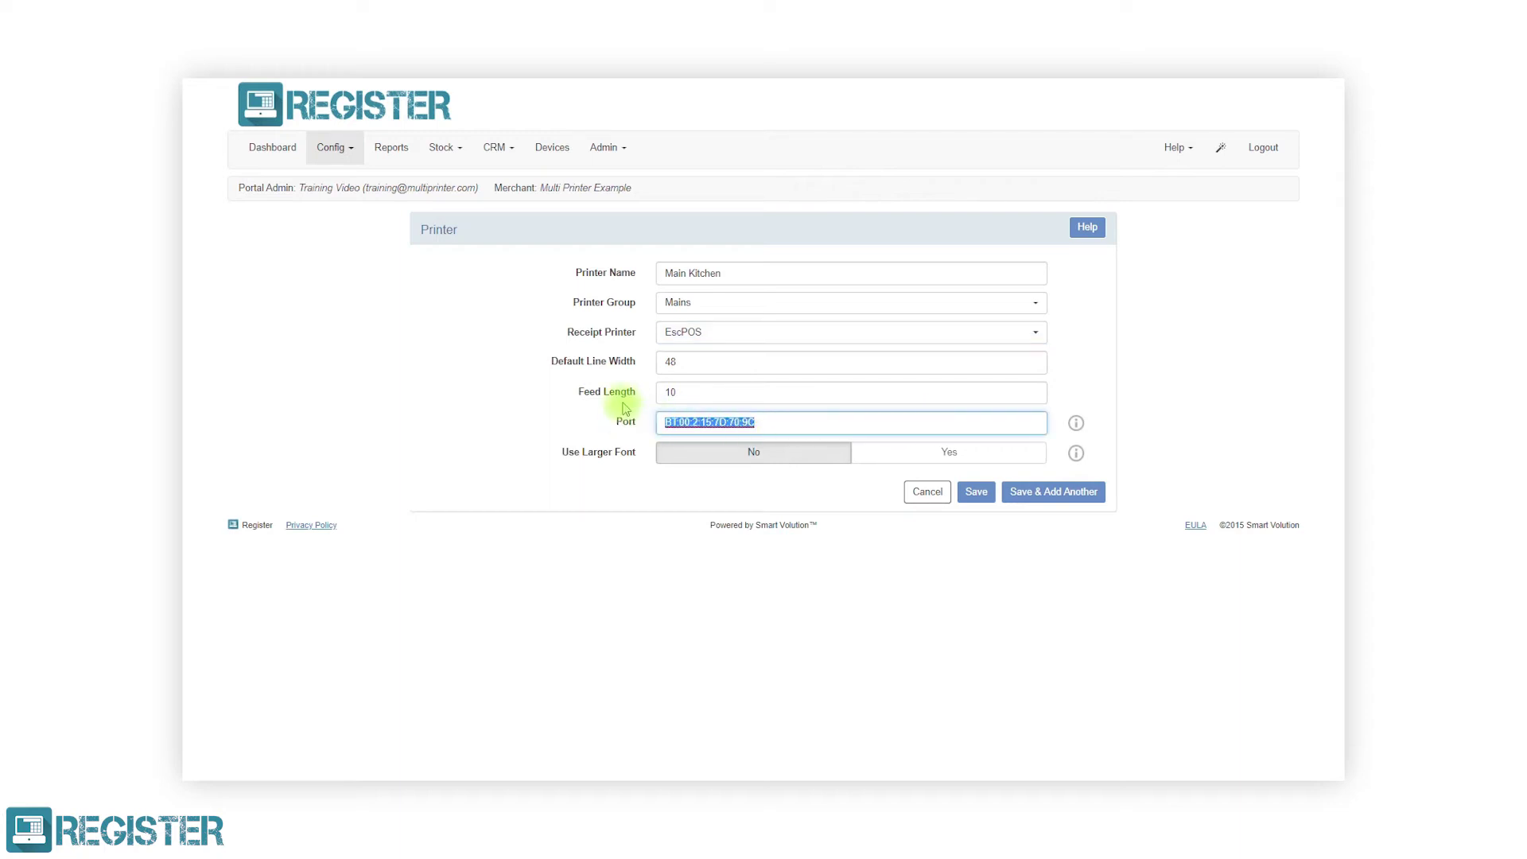
pyautogui.write('TCP:')
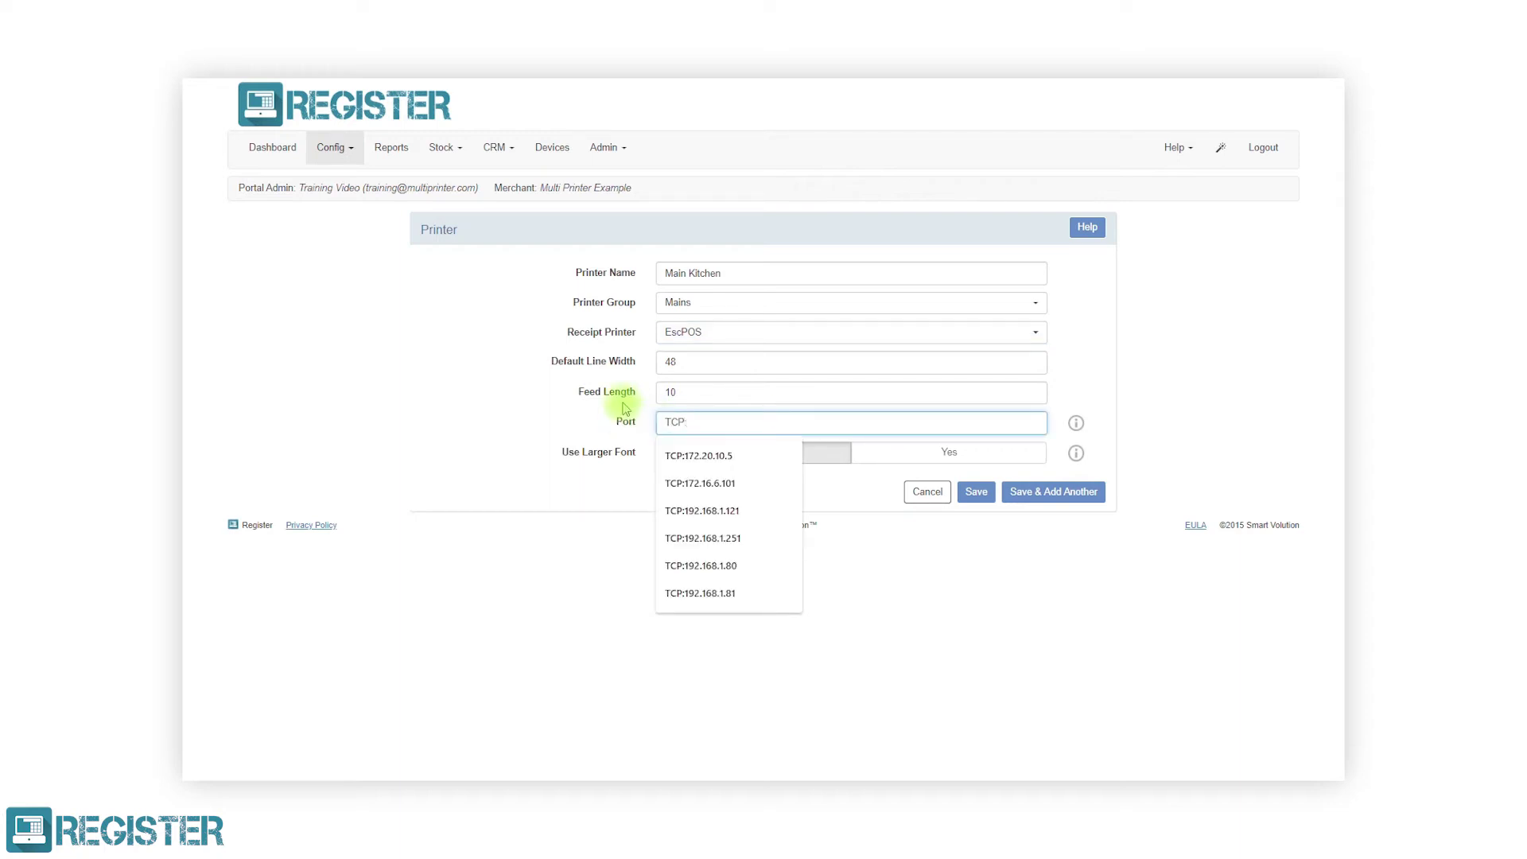
pyautogui.write('192.168.0.100')
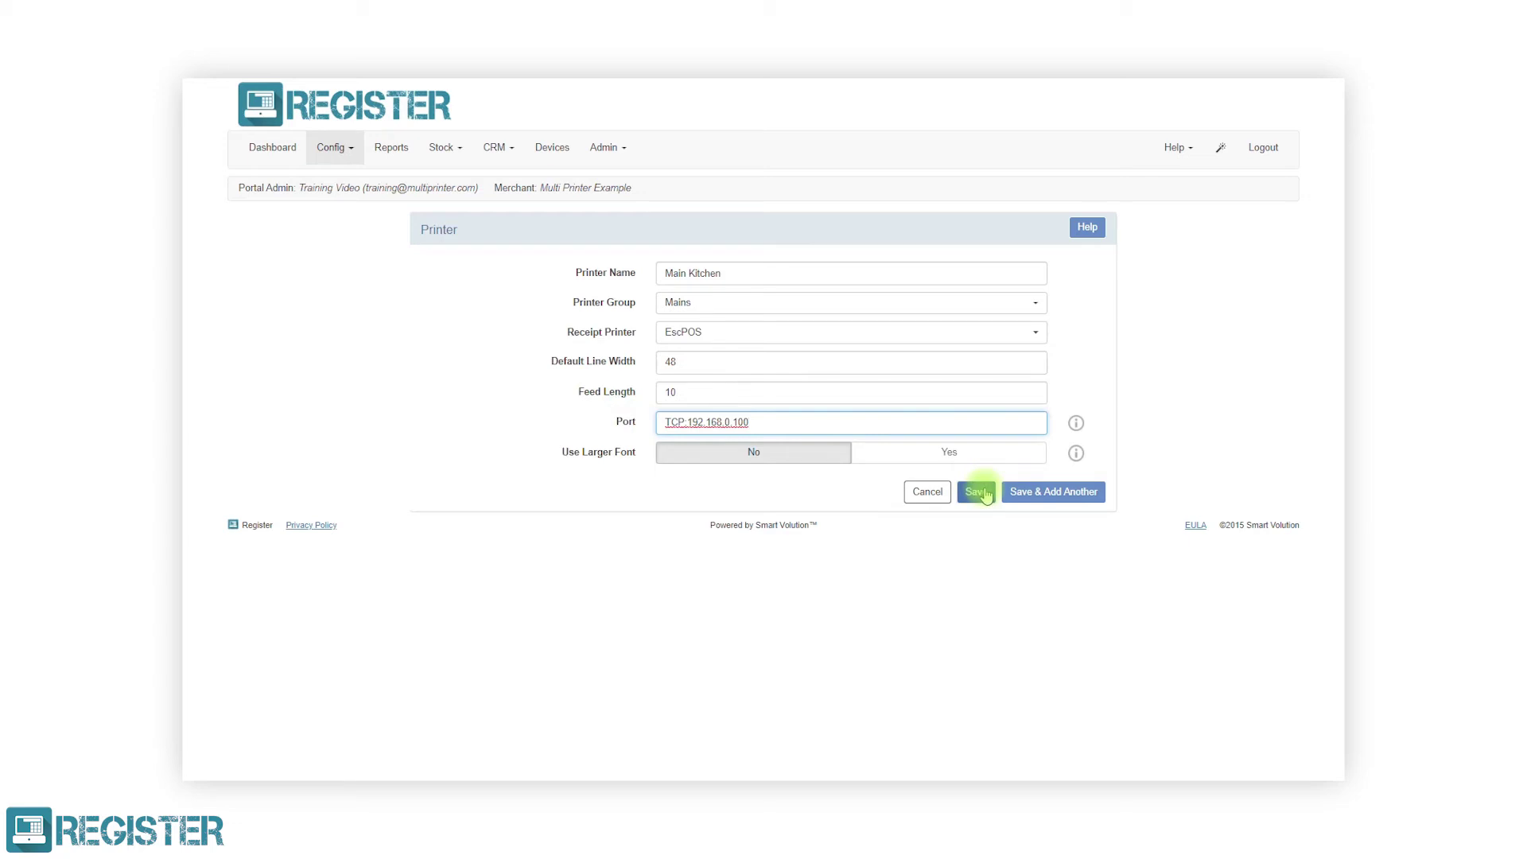
pyautogui.click(974, 491)
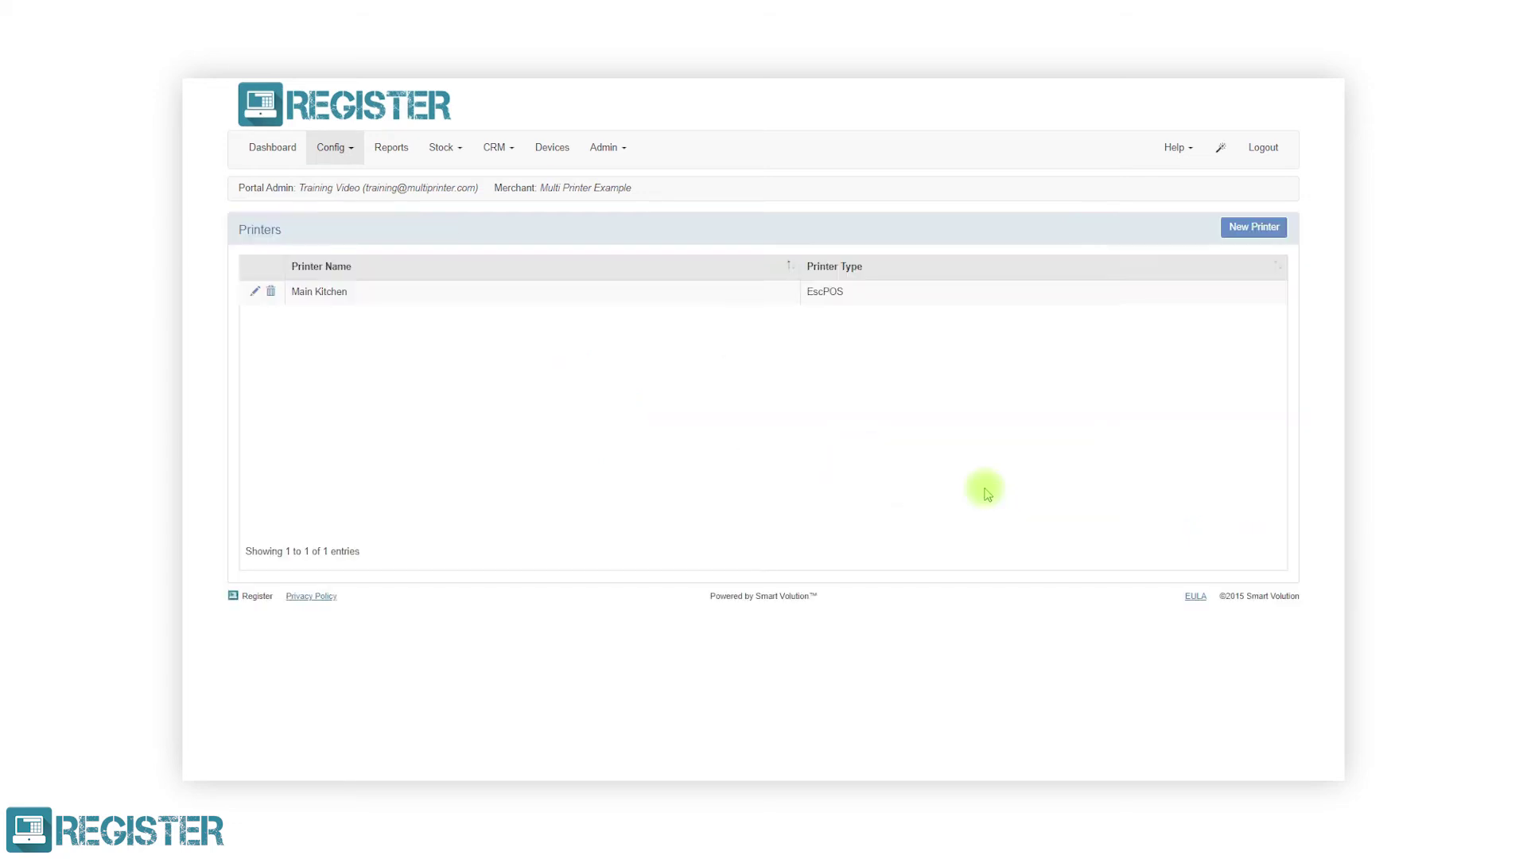
# Add a Puds Printer for the Puddings group, EscPOS, with its TCP port address.
pyautogui.click(1254, 227)
pyautogui.write('Puds Printer')
pyautogui.click(986, 303)
pyautogui.click(986, 381)
pyautogui.click(986, 332)
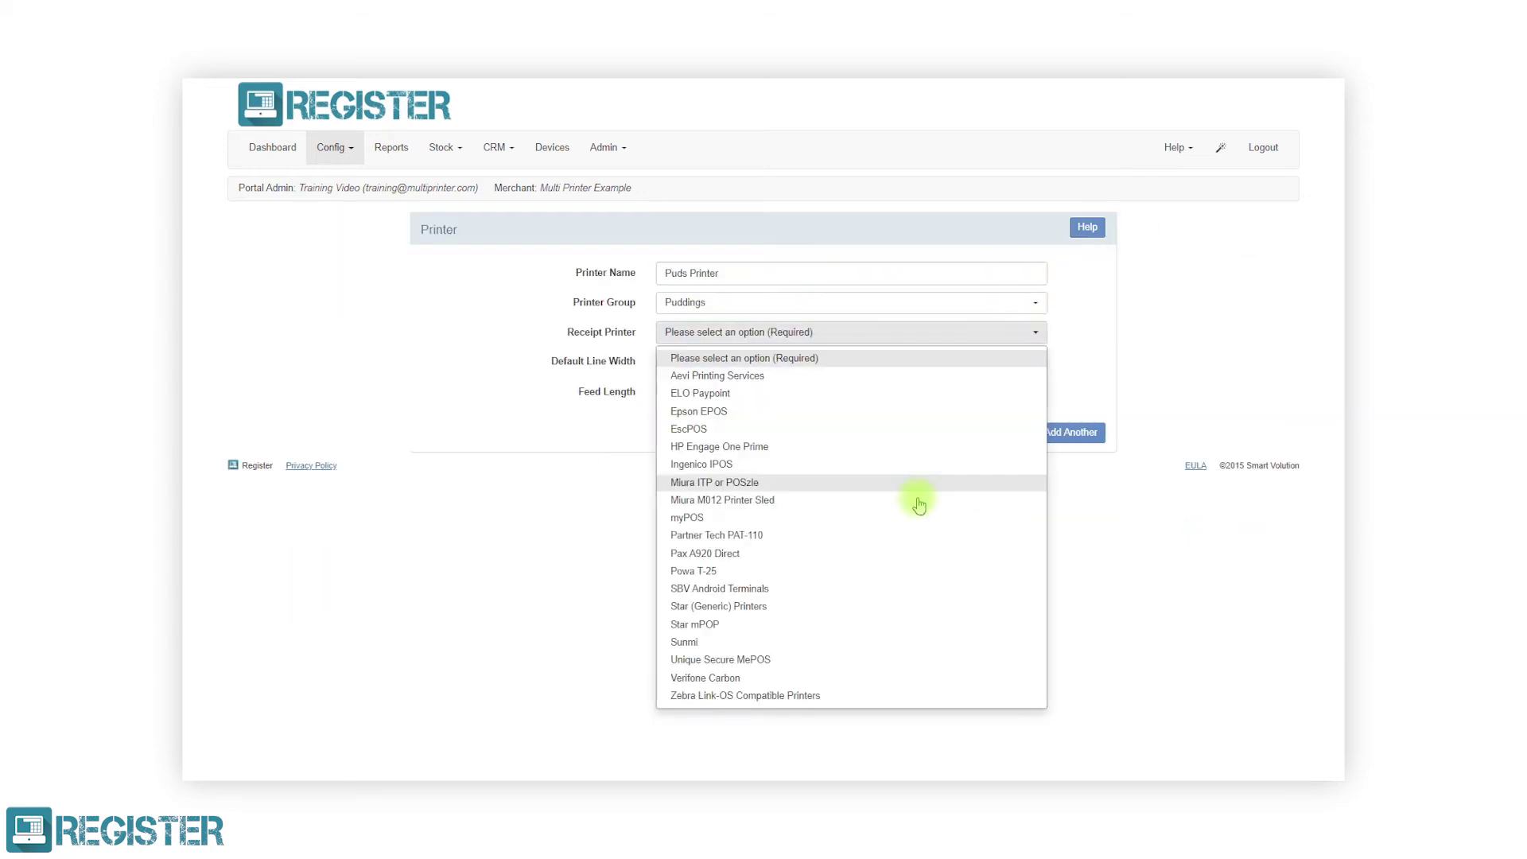
pyautogui.click(914, 501)
pyautogui.click(795, 422)
pyautogui.write('TCP:192.168')
pyautogui.click(785, 478)
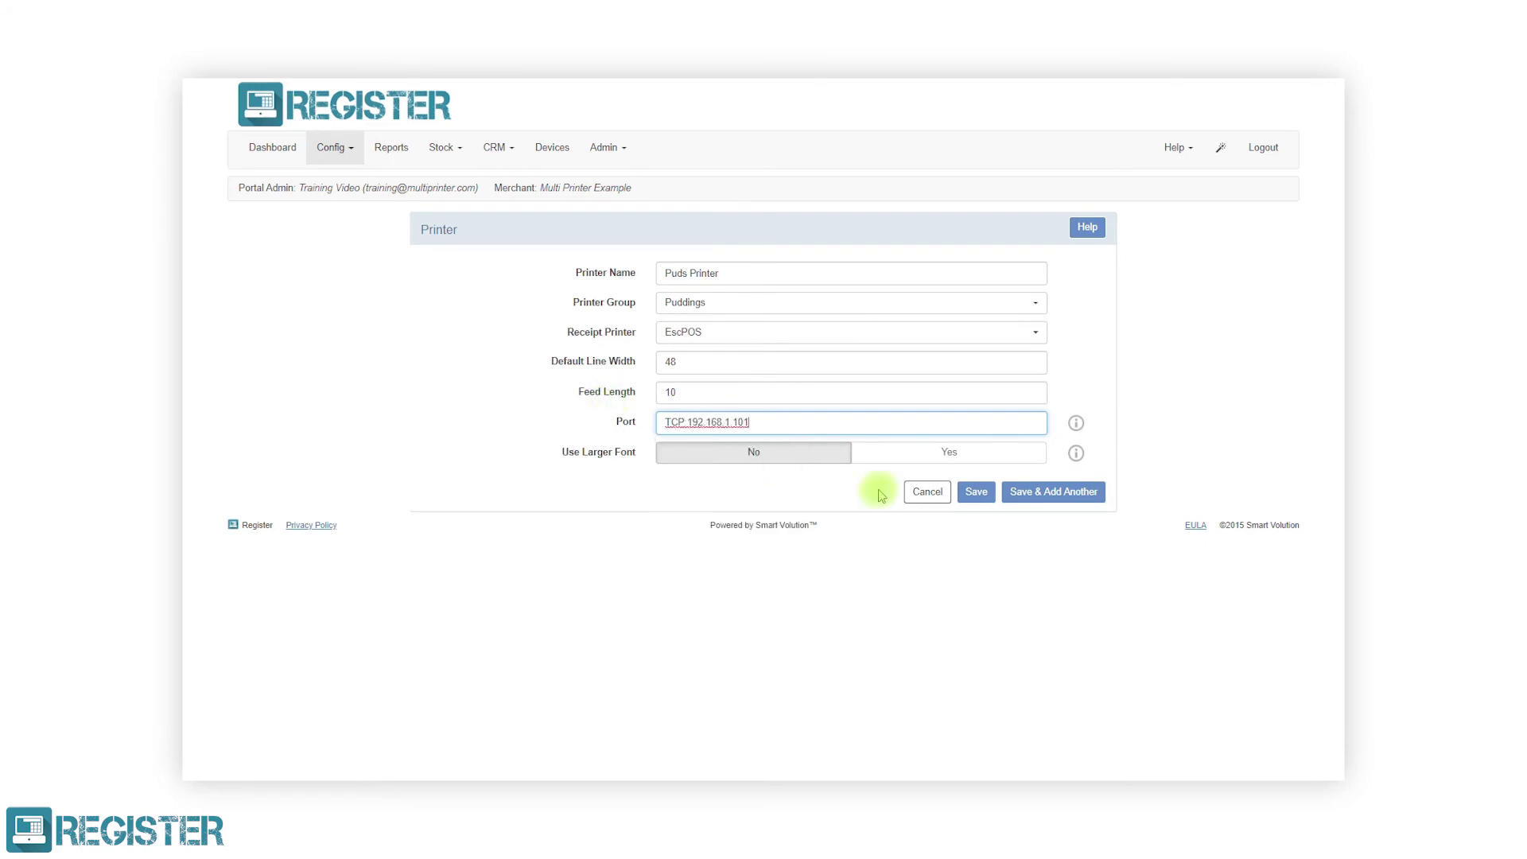
pyautogui.click(976, 492)
# Add a Drinks Printer for the Drinks group, EscPOS, with its TCP port address.
pyautogui.click(1255, 228)
pyautogui.click(1023, 273)
pyautogui.write('Drinks Printer')
pyautogui.click(987, 303)
pyautogui.click(987, 350)
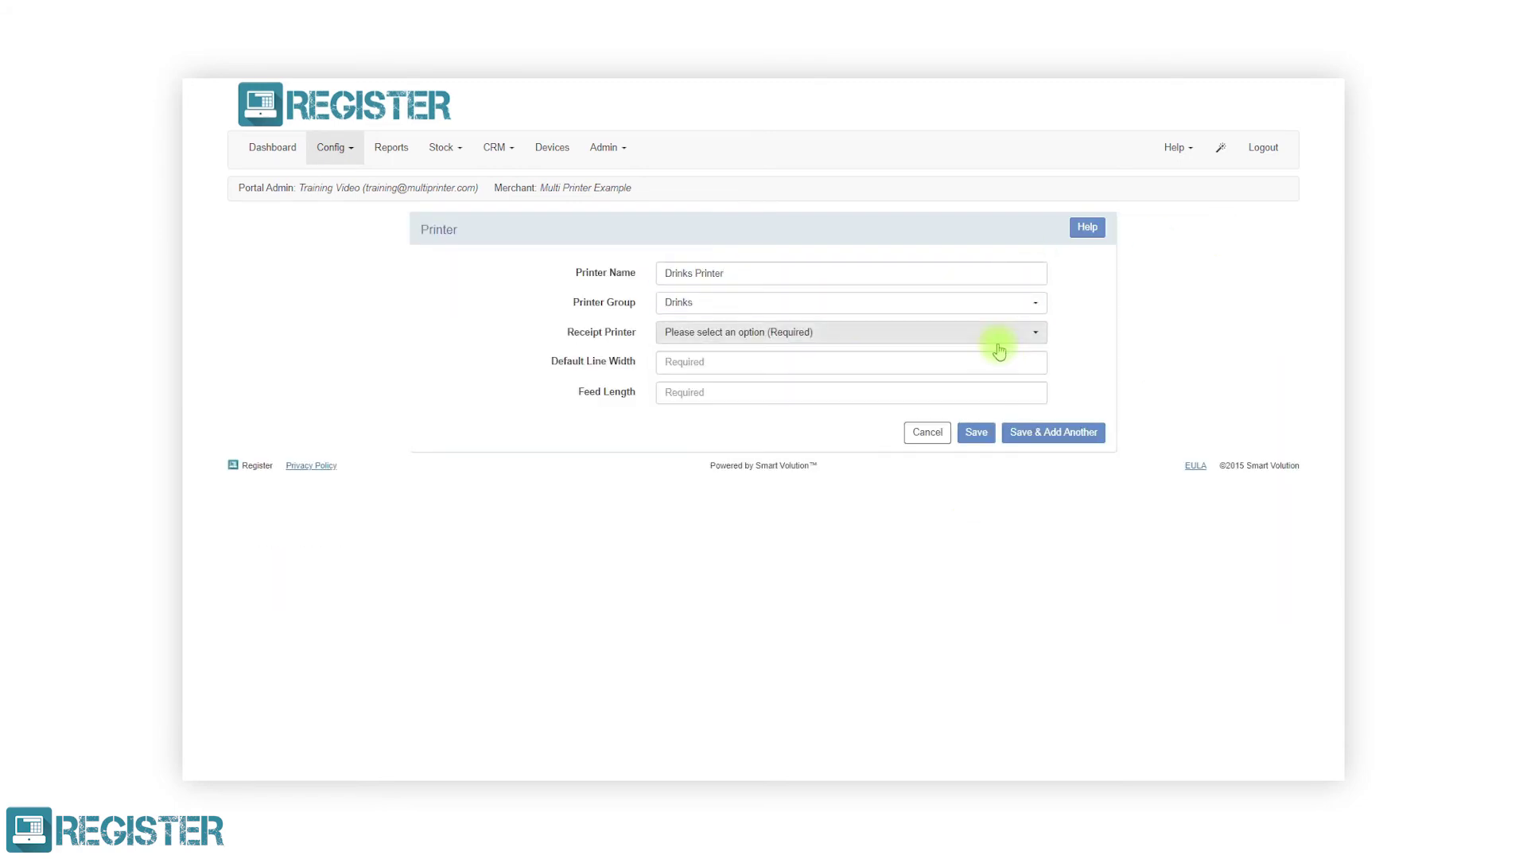
pyautogui.click(987, 332)
pyautogui.click(914, 502)
pyautogui.click(692, 421)
pyautogui.write('TCP:192.1')
pyautogui.click(764, 455)
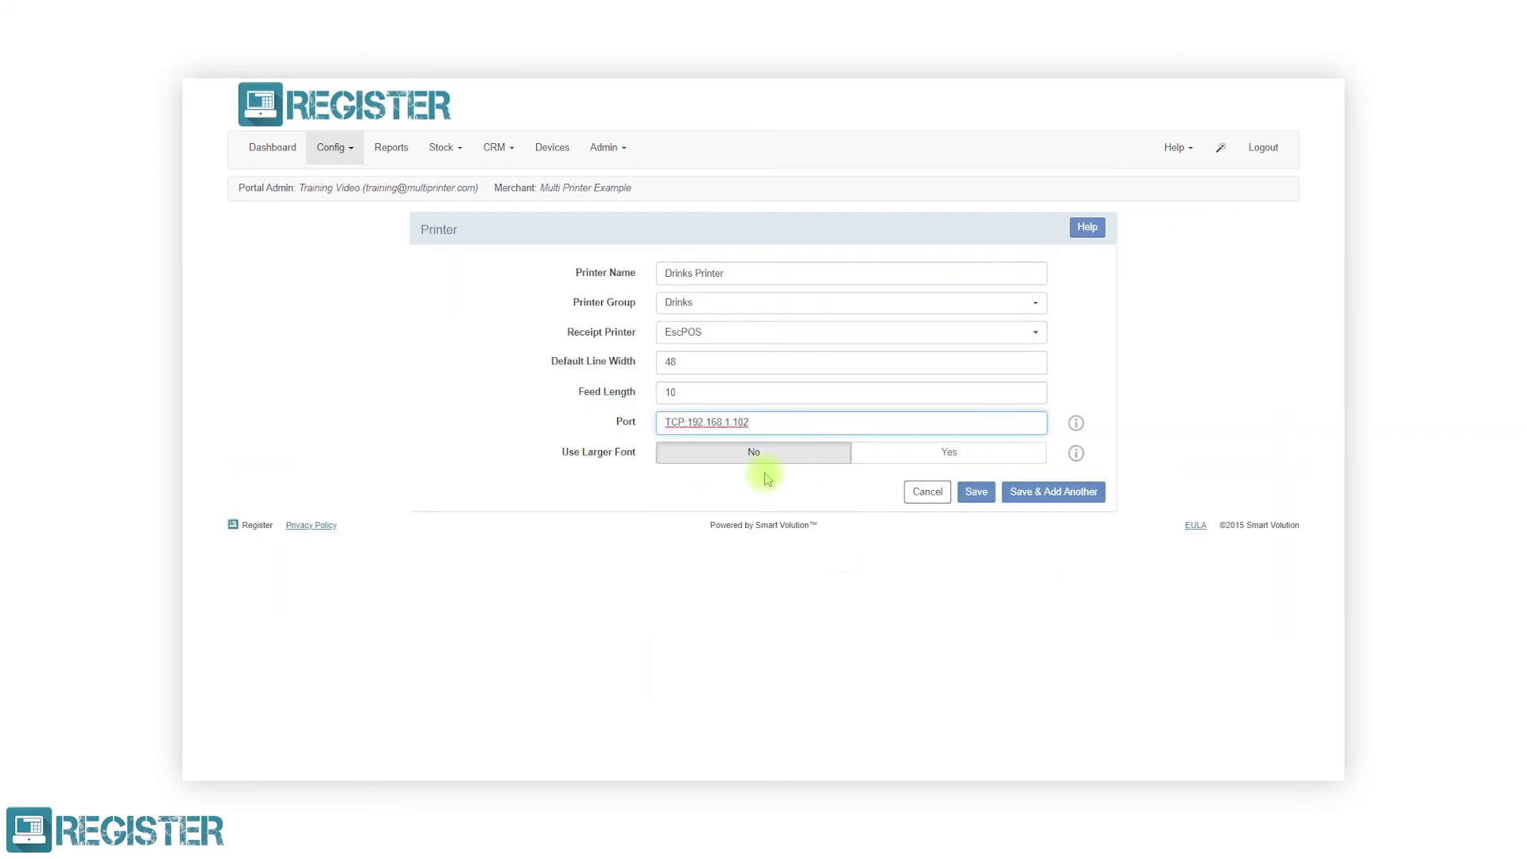
pyautogui.click(976, 492)
pyautogui.click(348, 149)
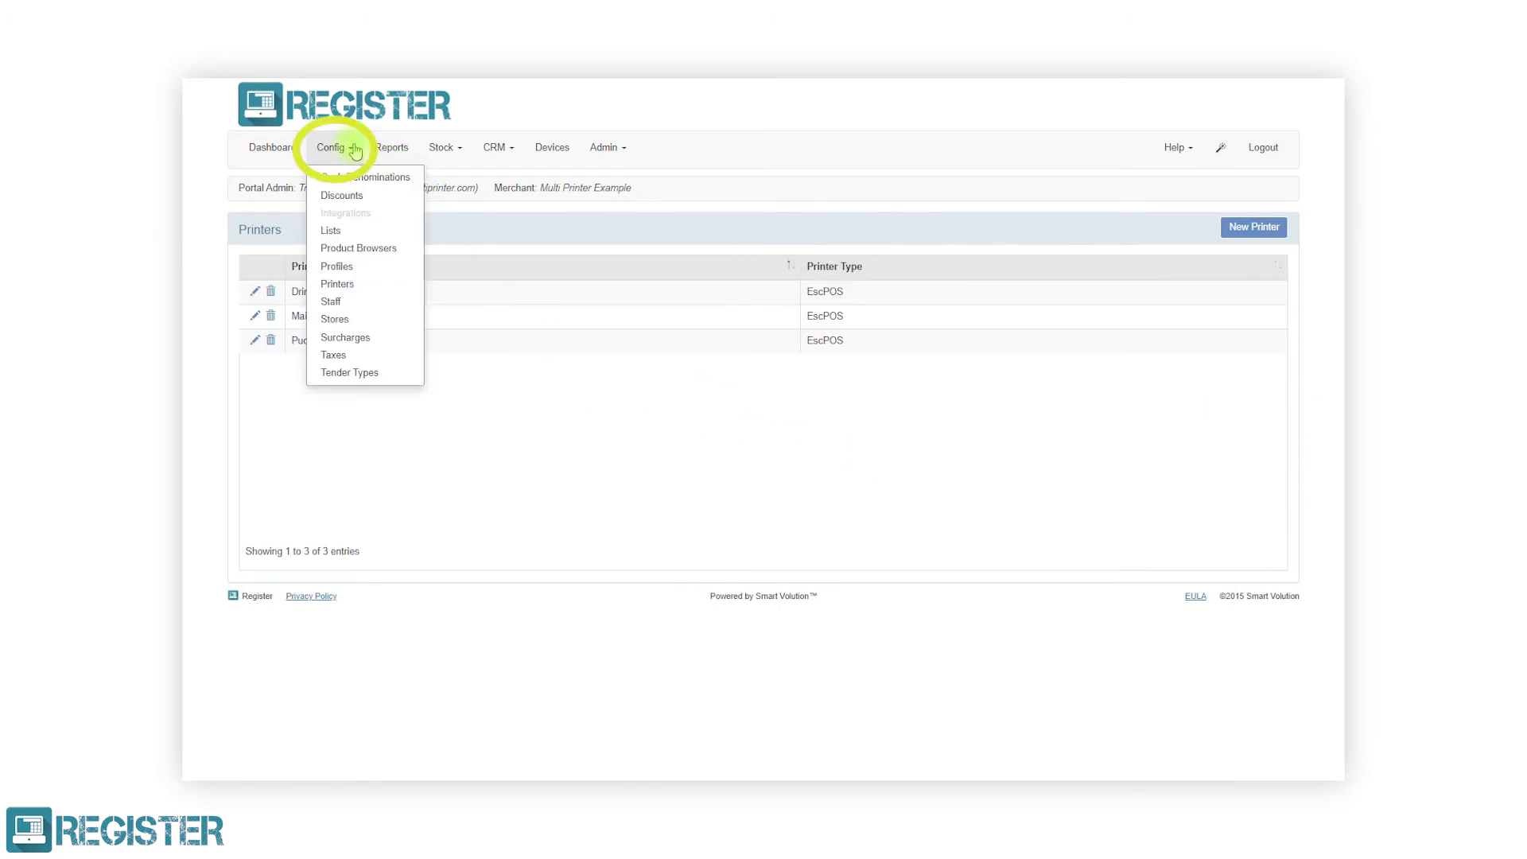
# In the Demo Sunmi profile's Hardware settings, change Receipt Printer from Sunmi to Advanced Printing.
pyautogui.click(364, 267)
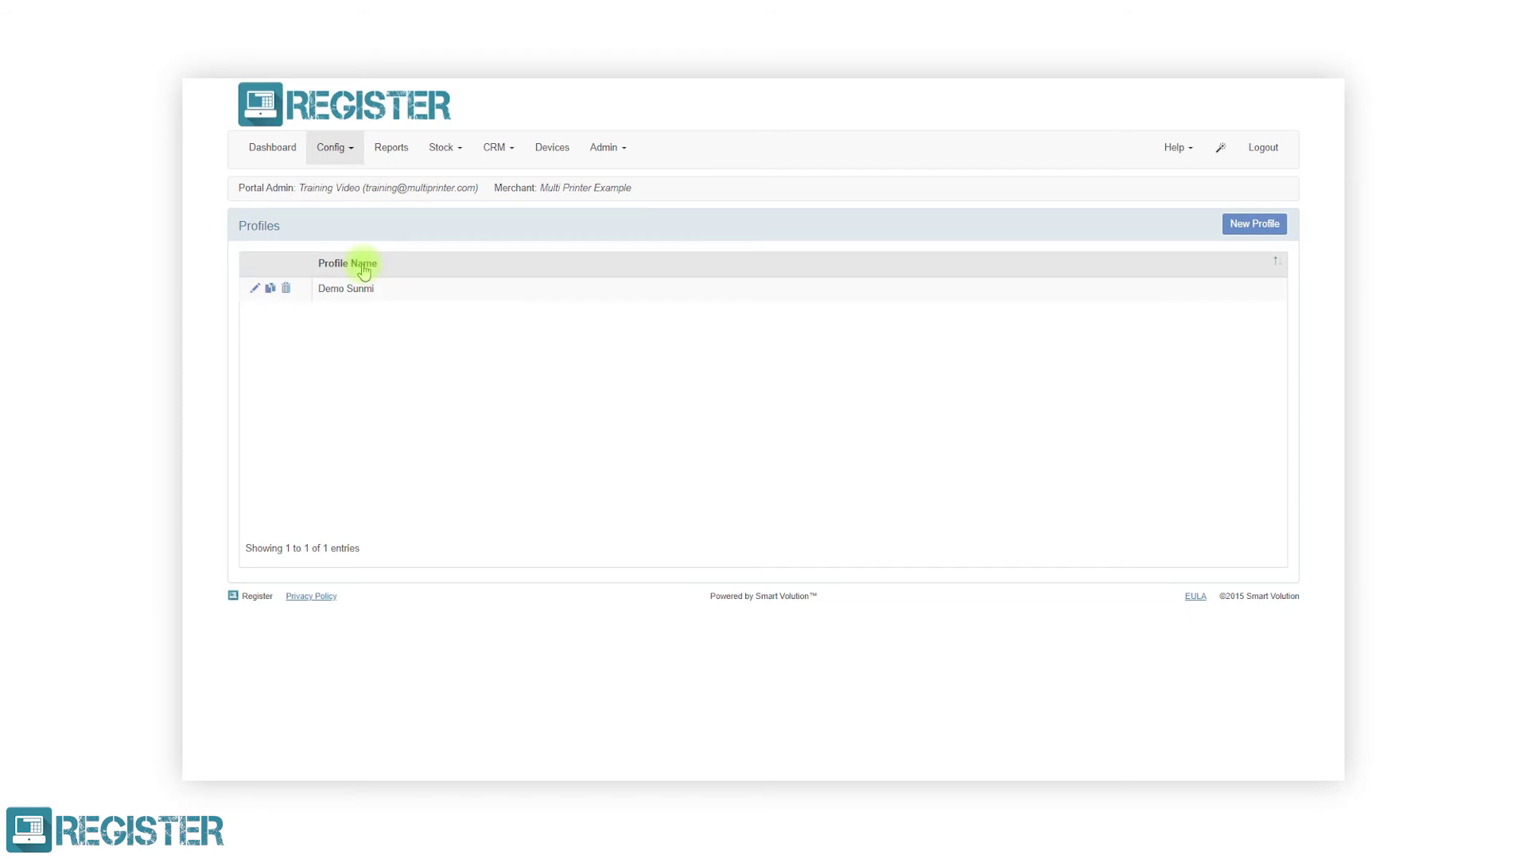
pyautogui.click(258, 288)
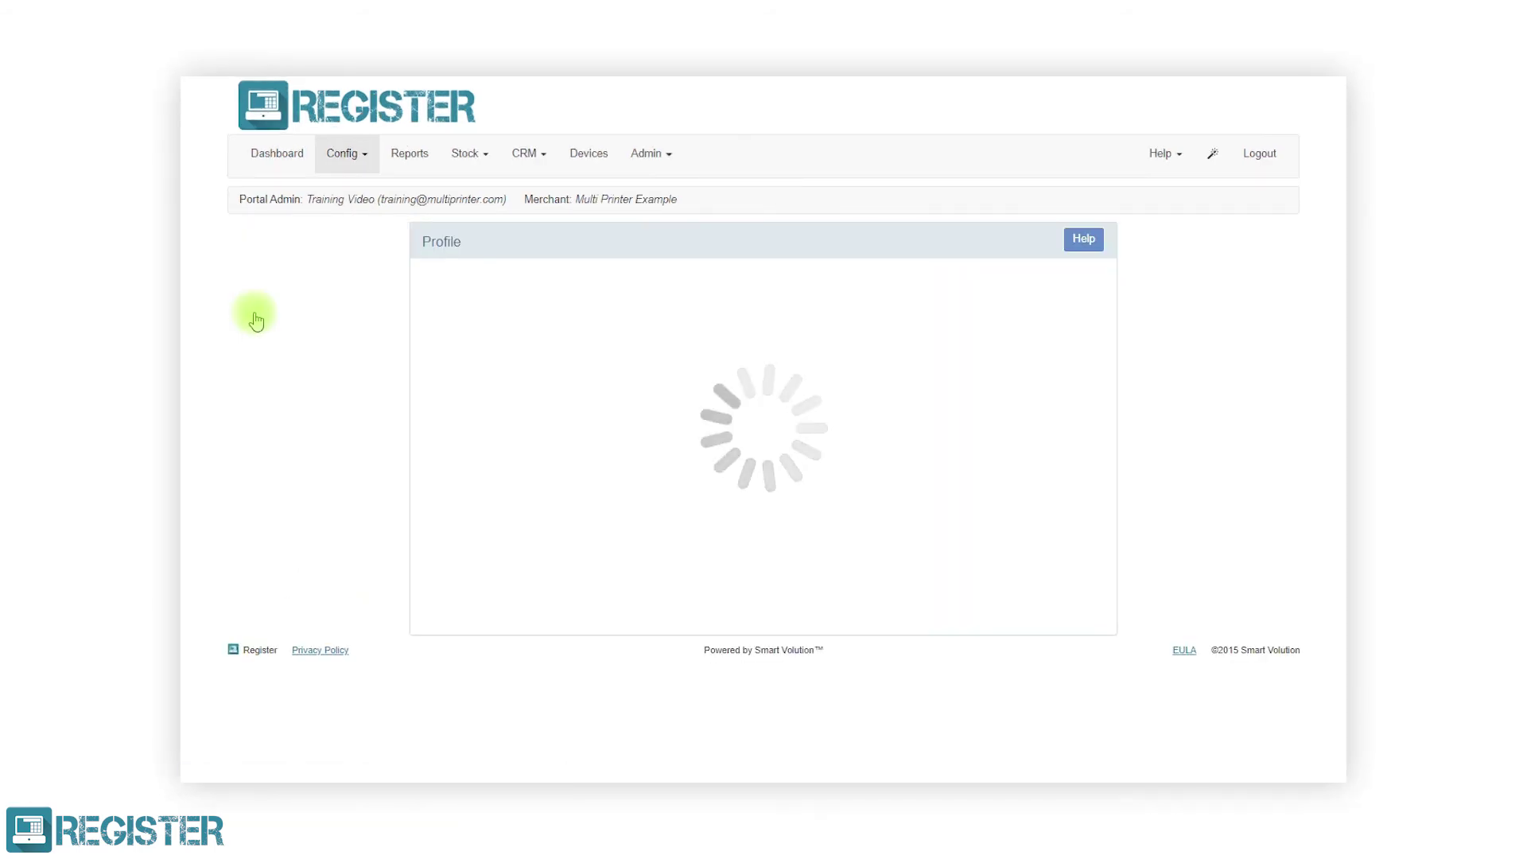
pyautogui.click(531, 586)
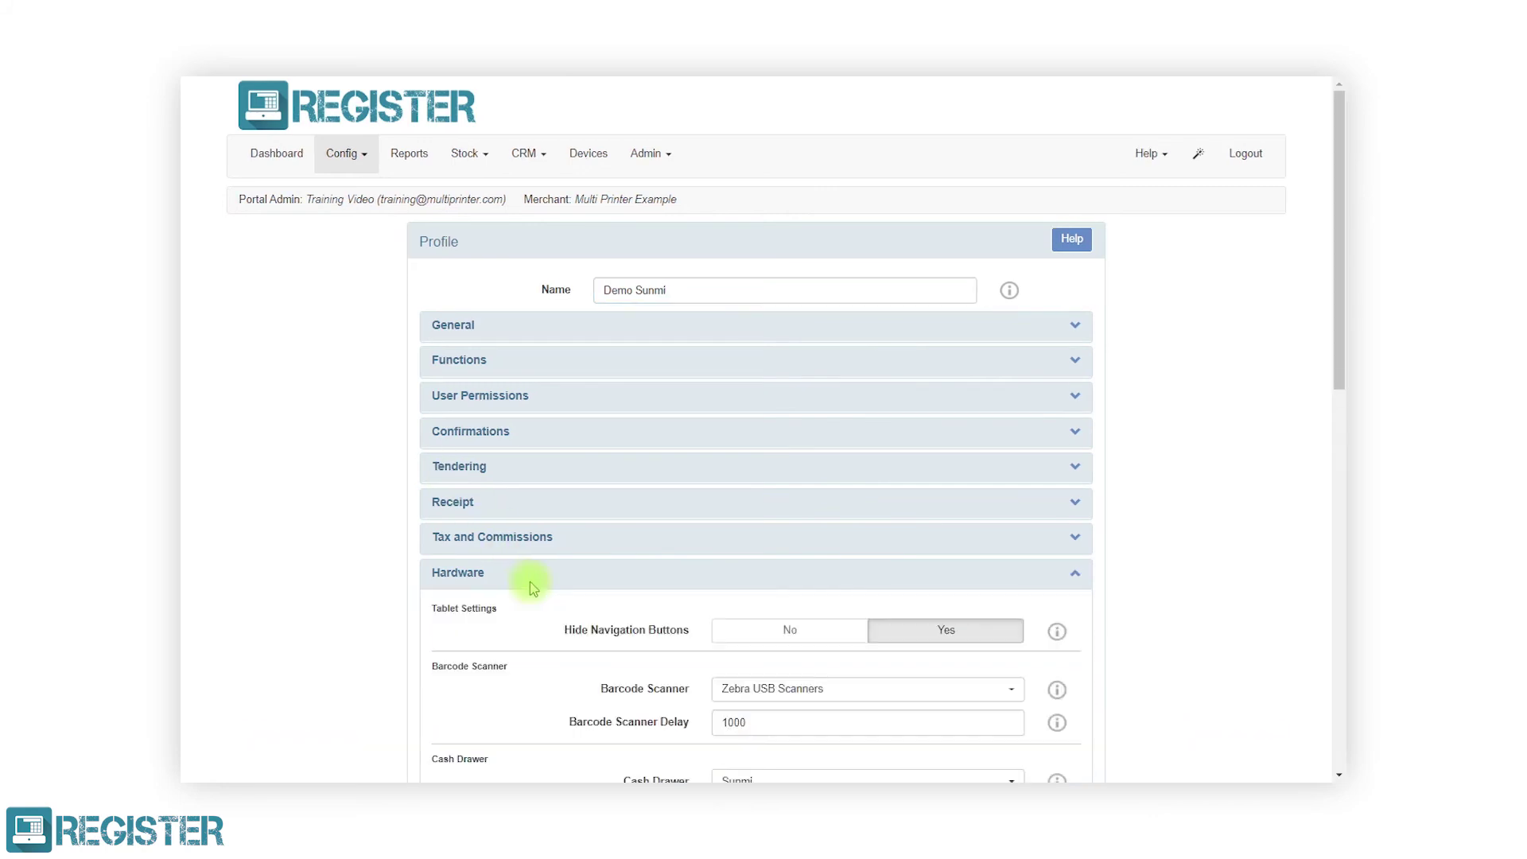
pyautogui.scroll(-6, 532, 586)
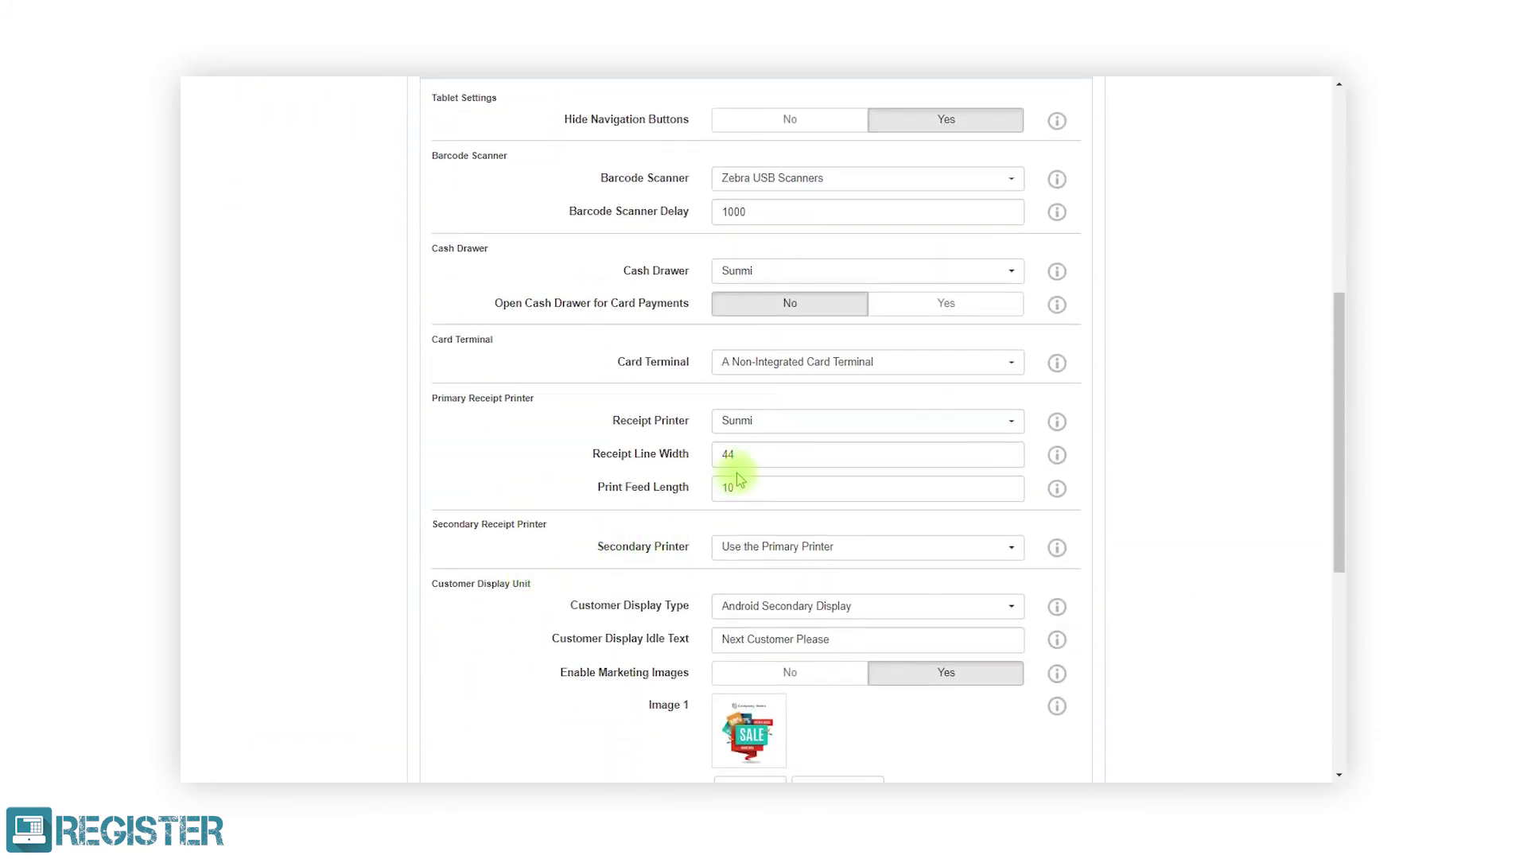
pyautogui.click(760, 431)
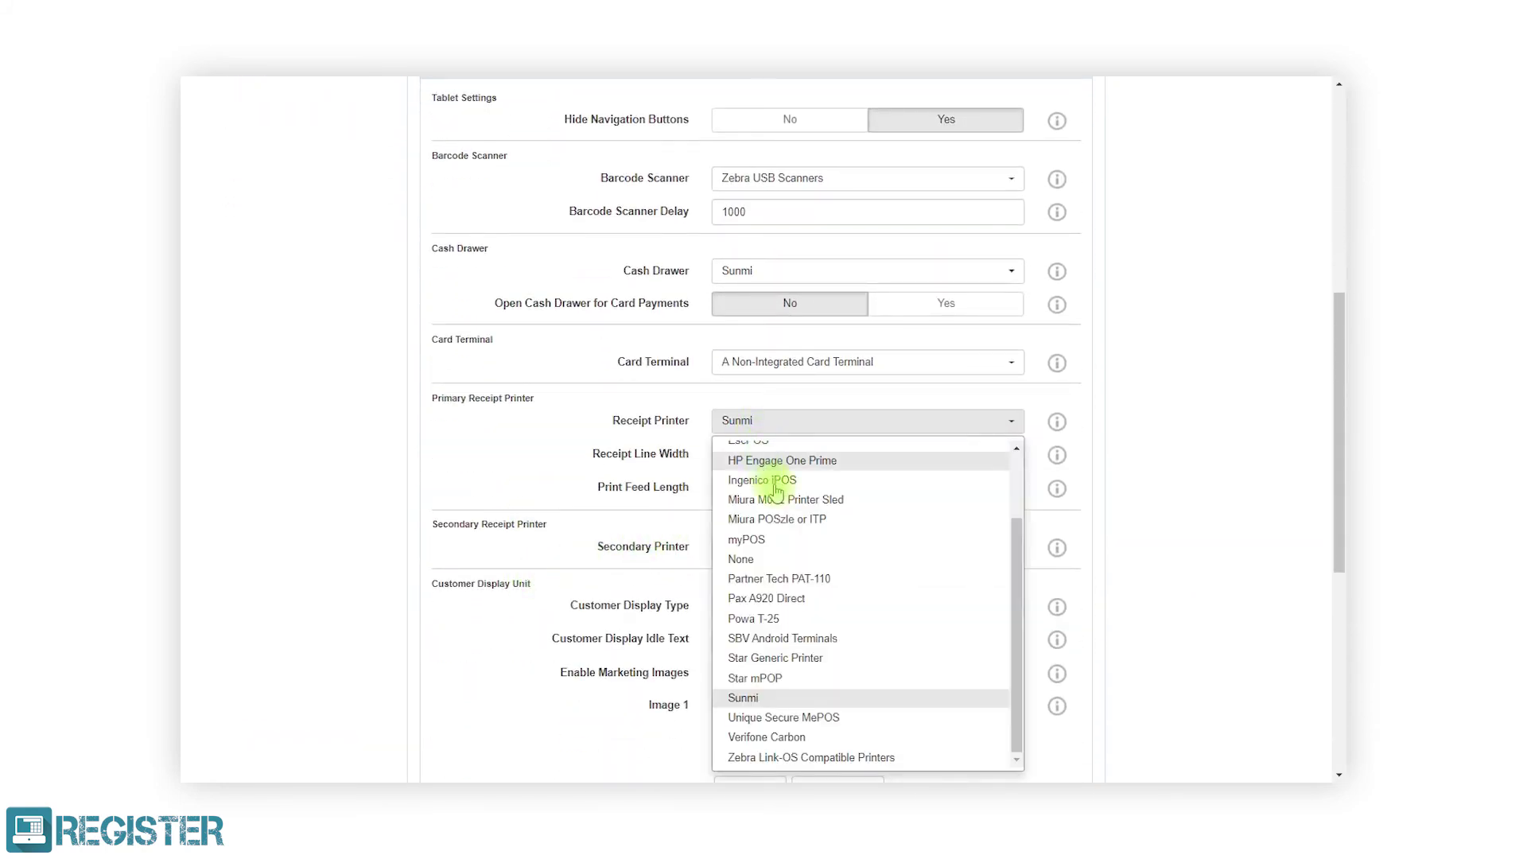
pyautogui.scroll(3, 779, 473)
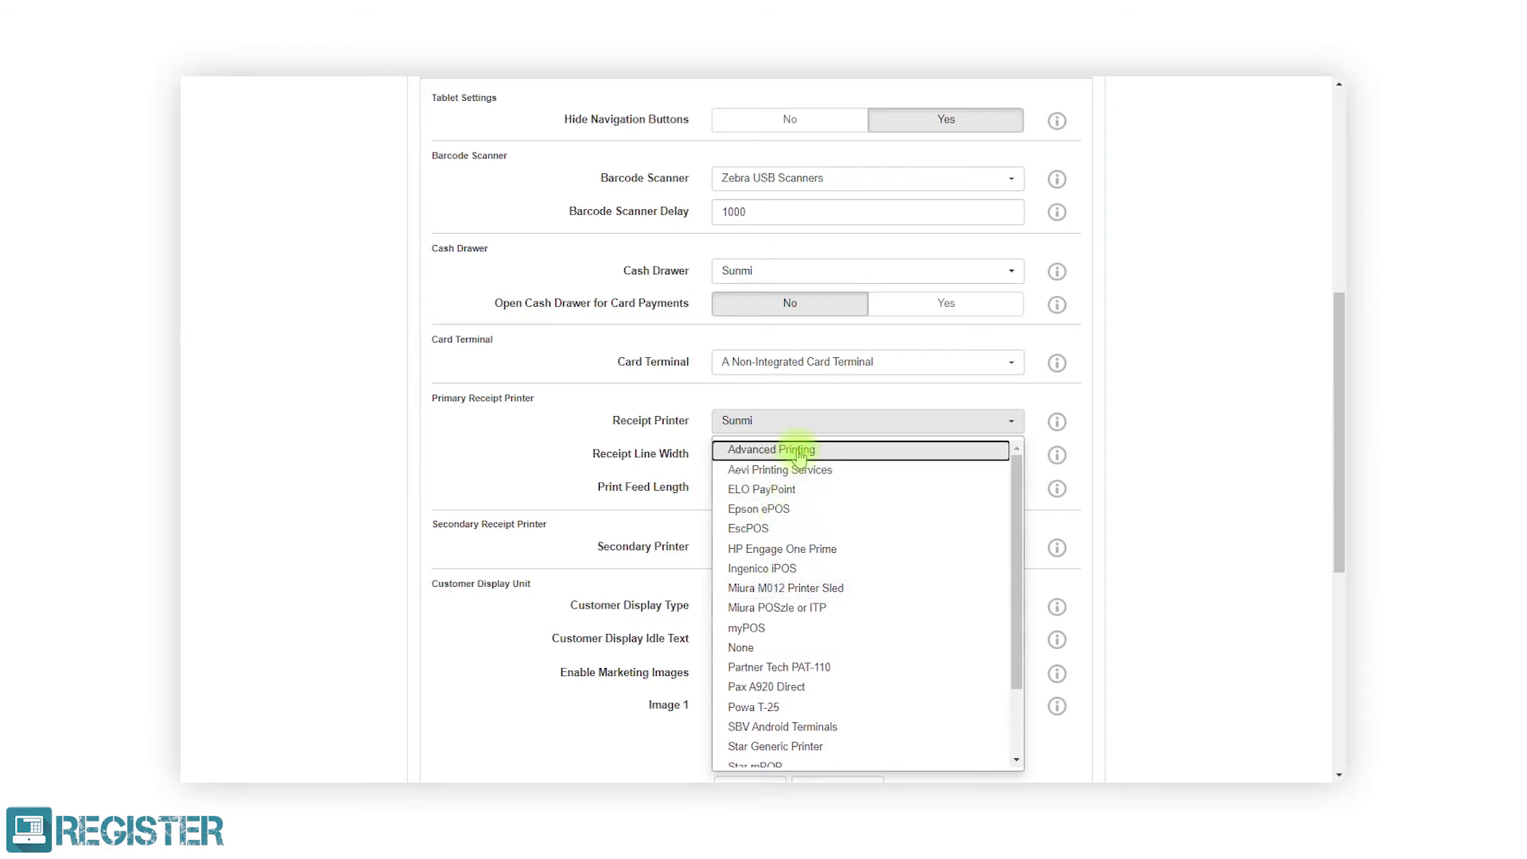
pyautogui.click(799, 450)
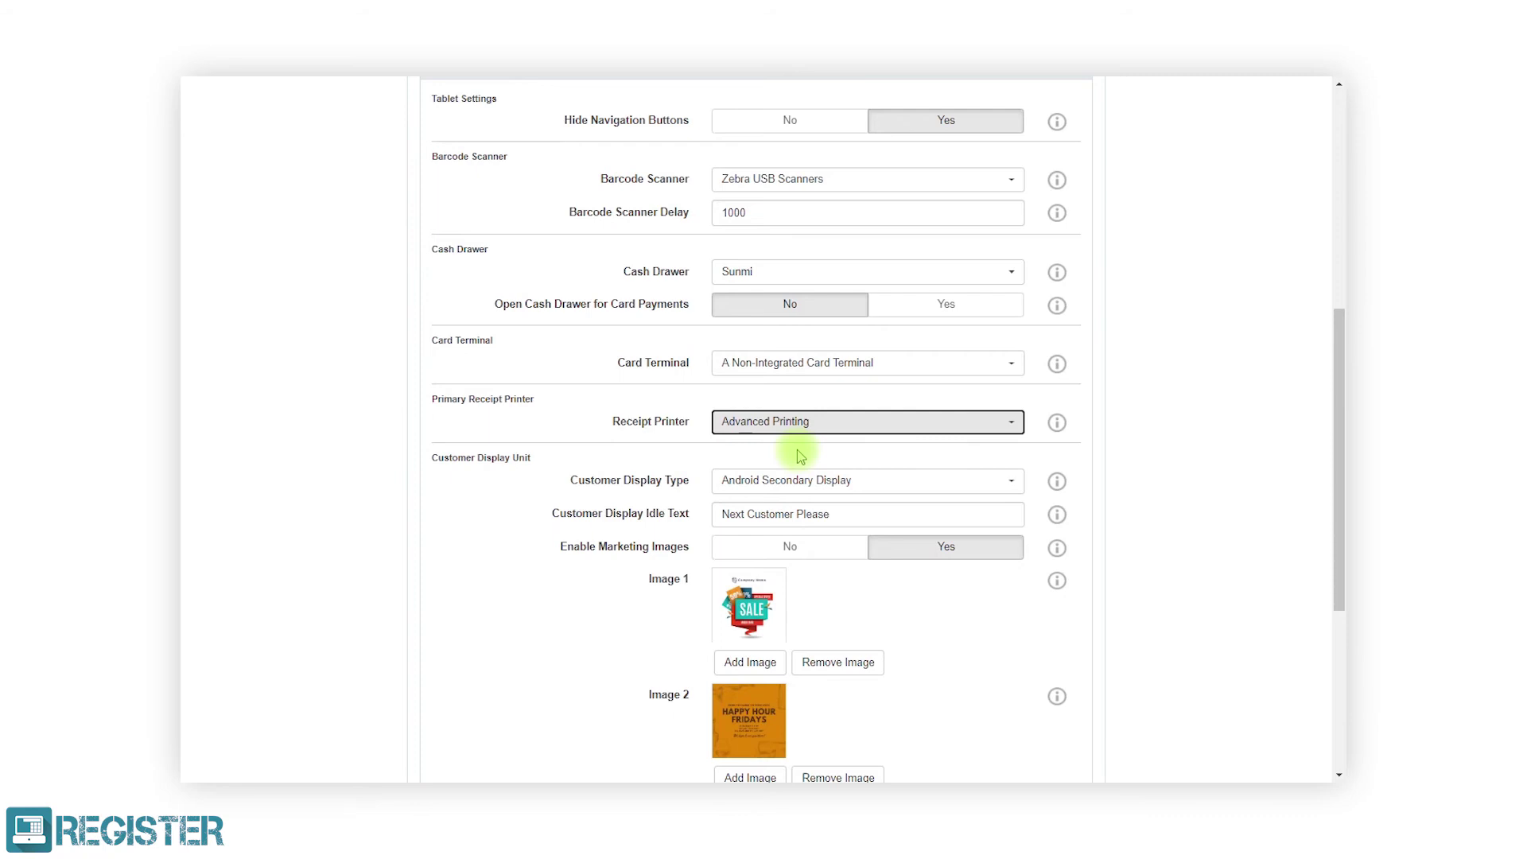
pyautogui.scroll(6, 800, 455)
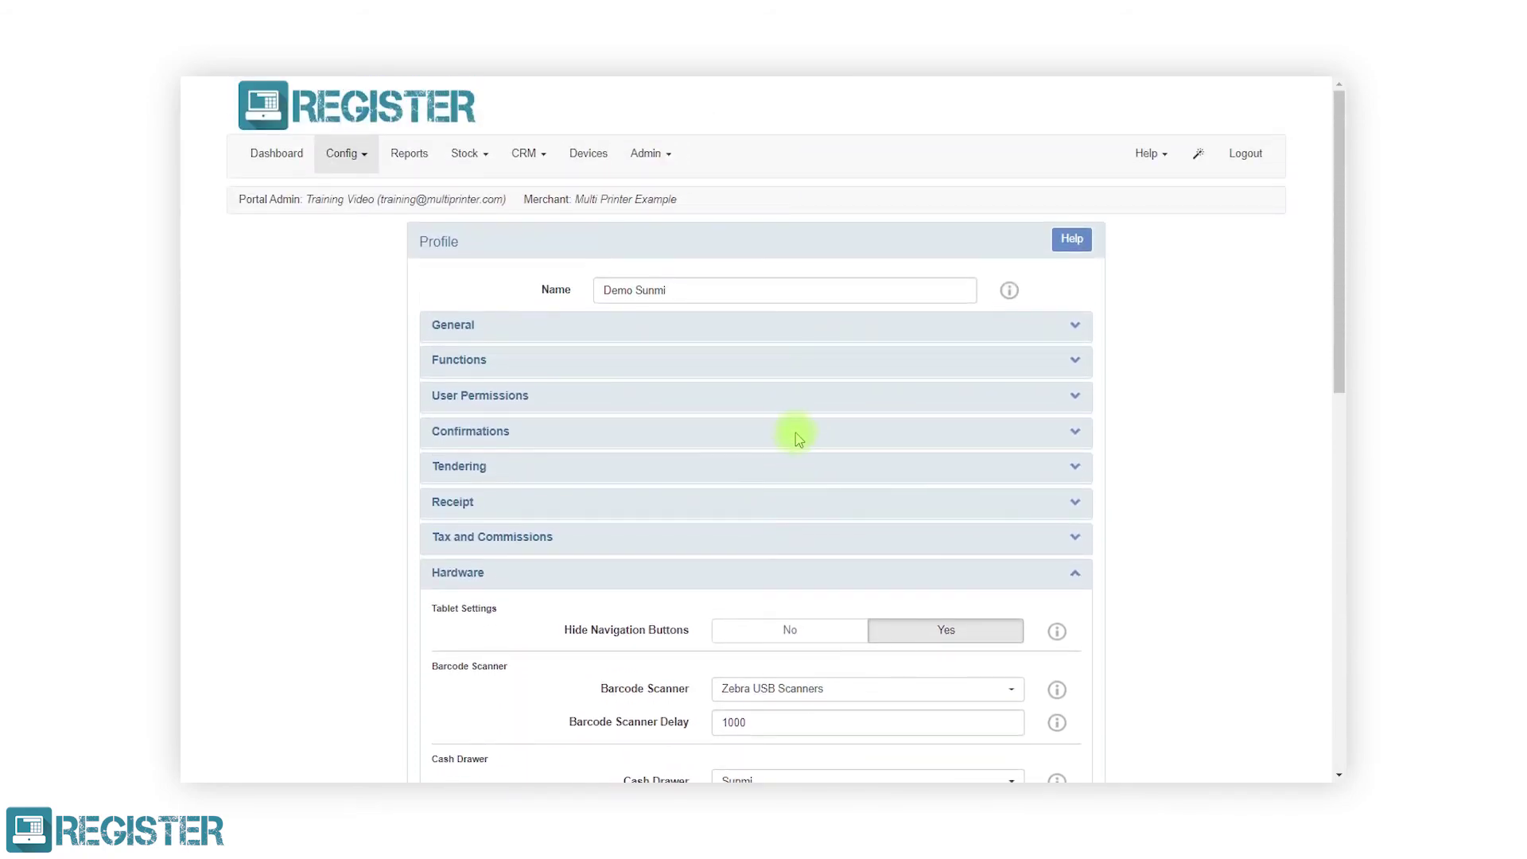
# In the Demo Sunmi Functions settings, keep Transaction Name as List and enable Allow Automatic Order Numbers.
pyautogui.click(796, 371)
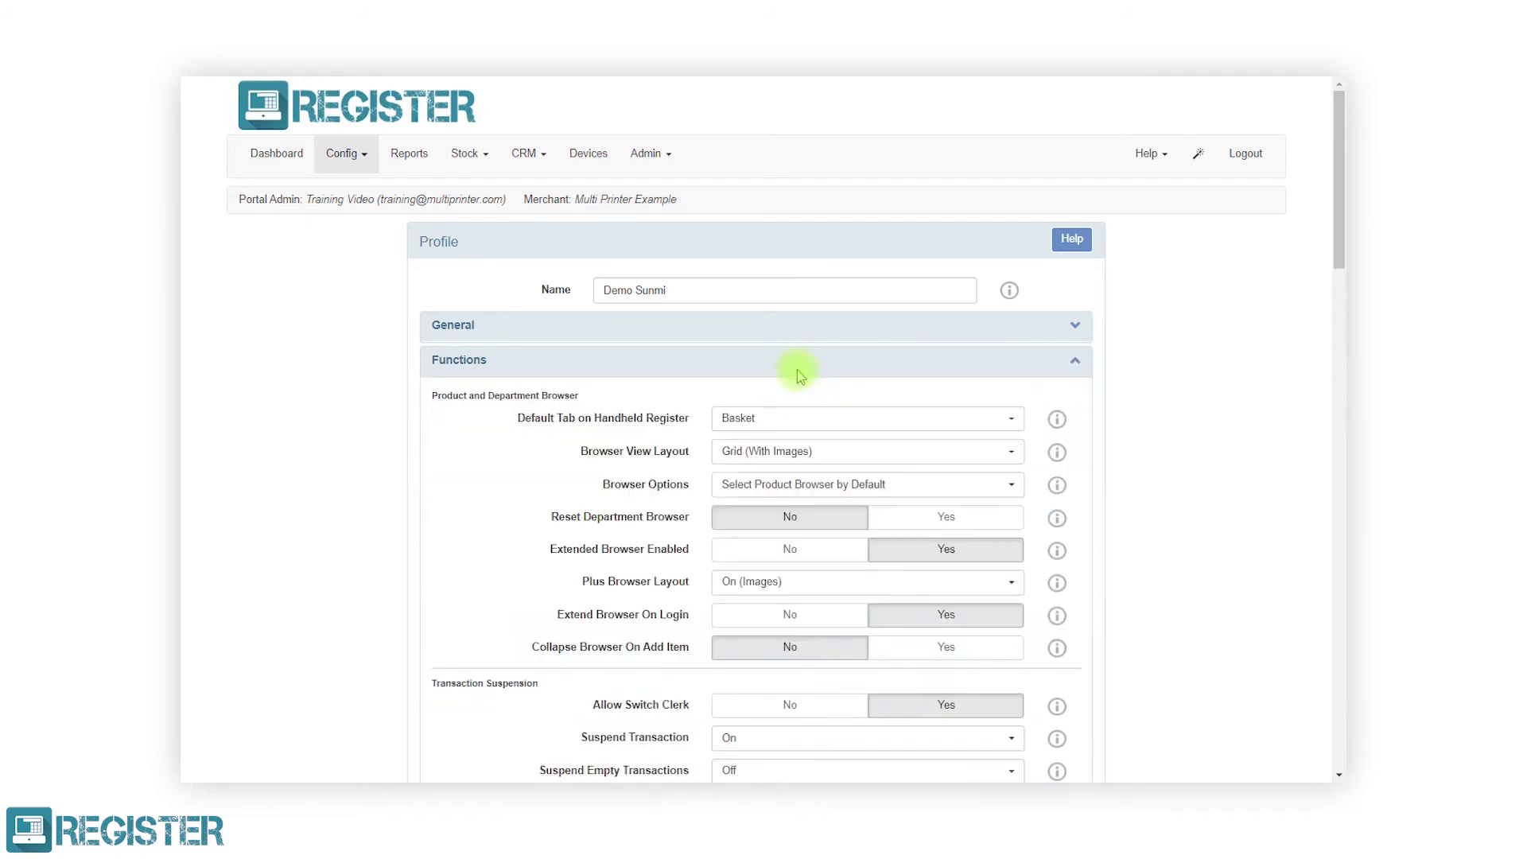
pyautogui.scroll(-2, 797, 368)
pyautogui.scroll(-4, 799, 374)
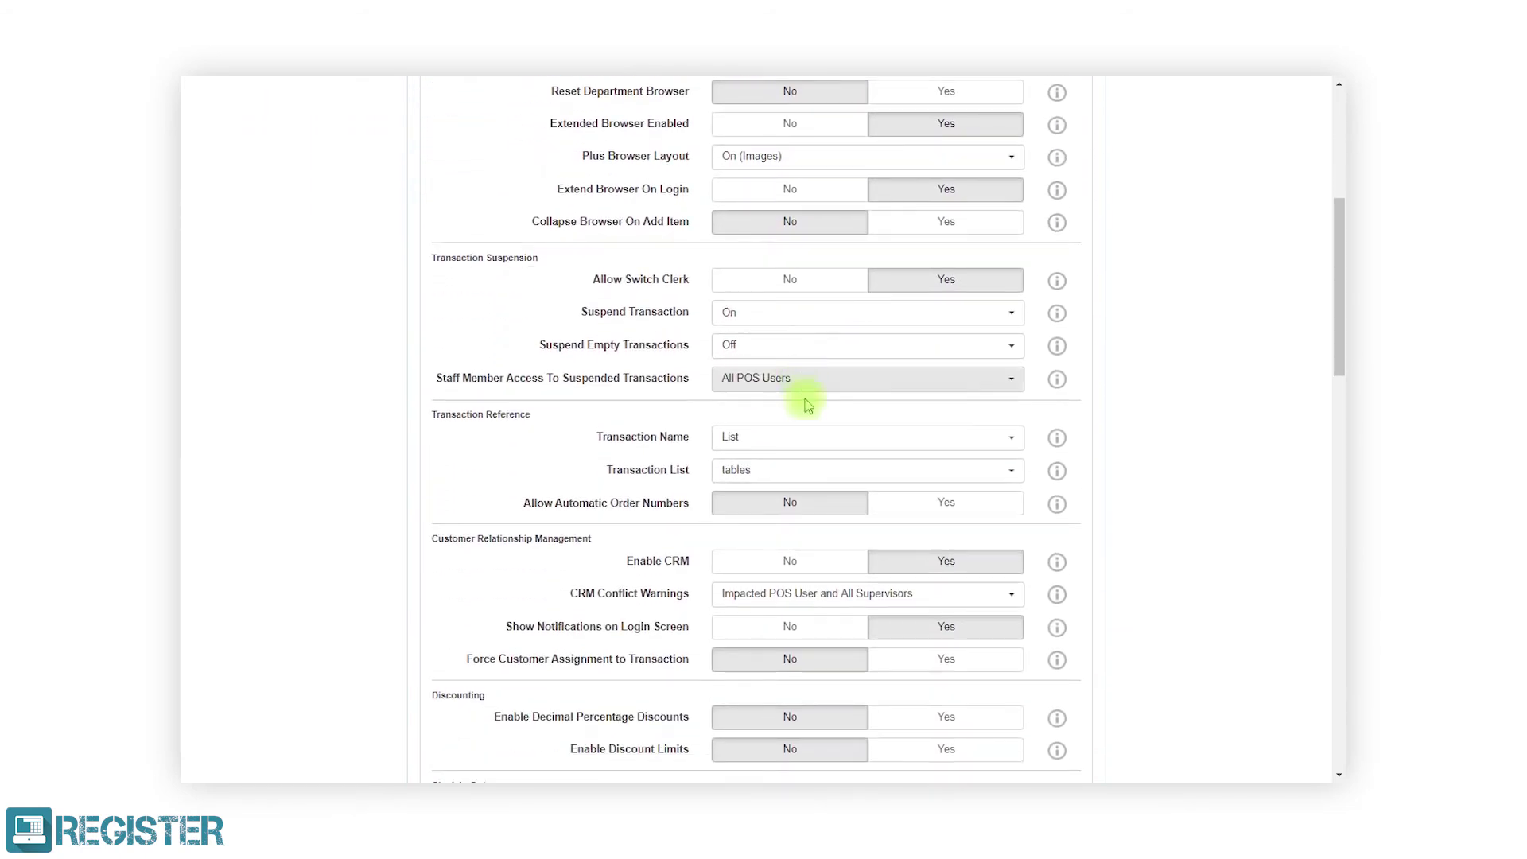
pyautogui.click(811, 437)
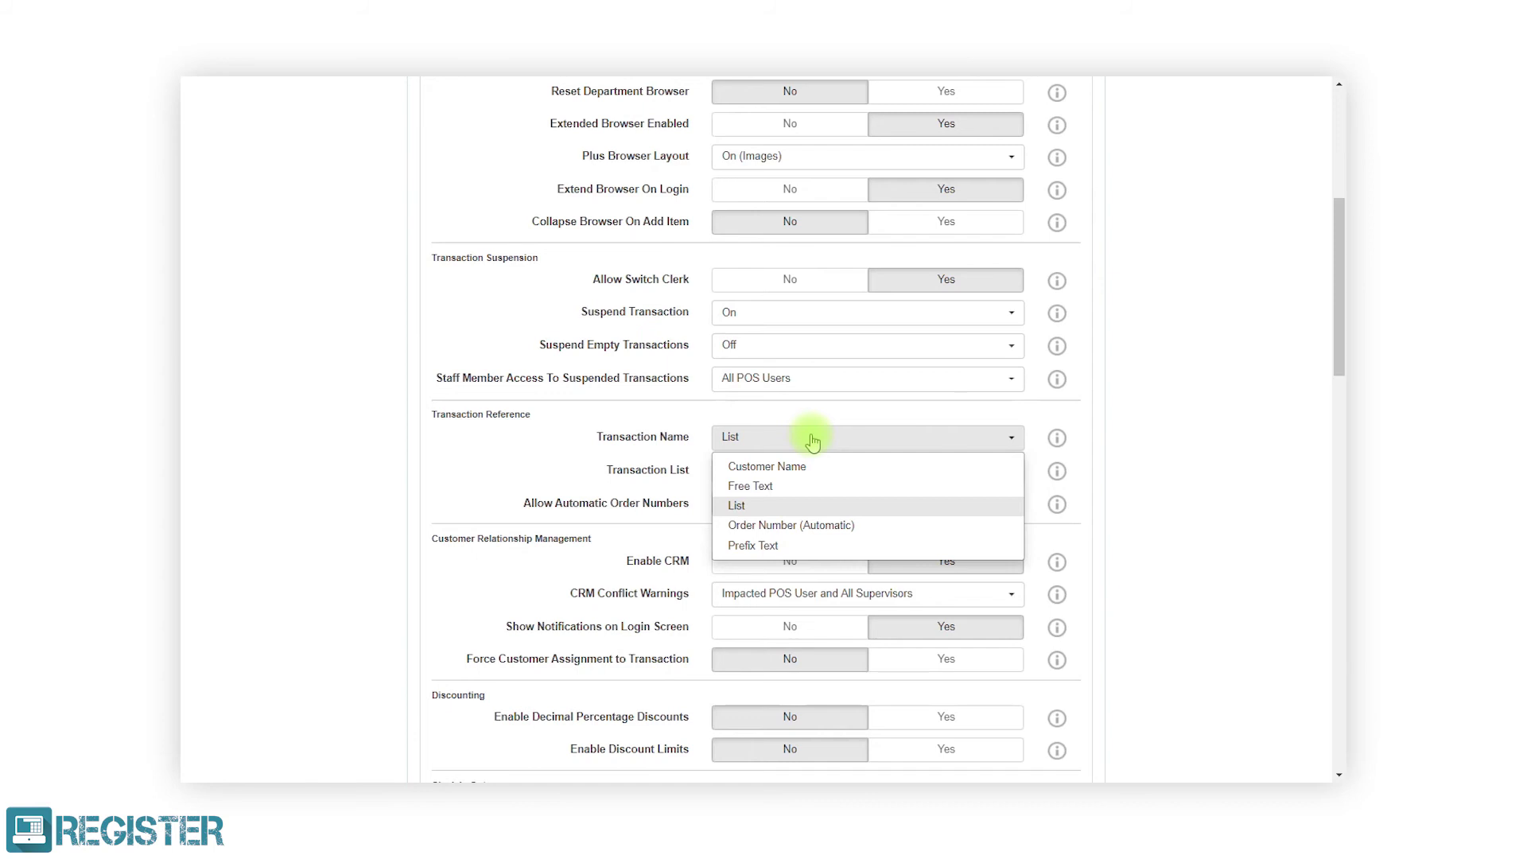
pyautogui.click(799, 507)
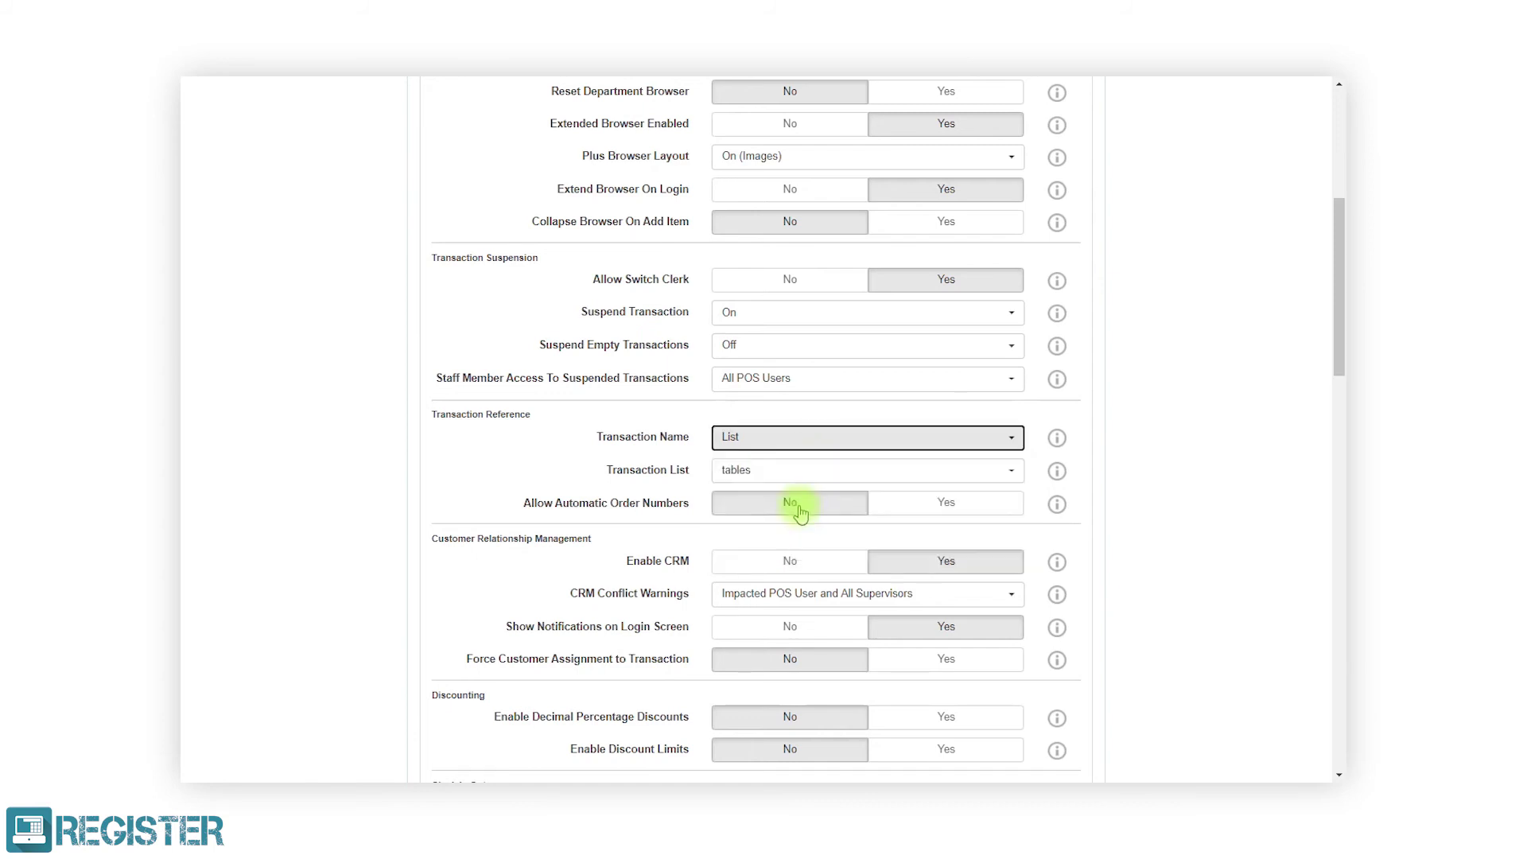
pyautogui.click(904, 502)
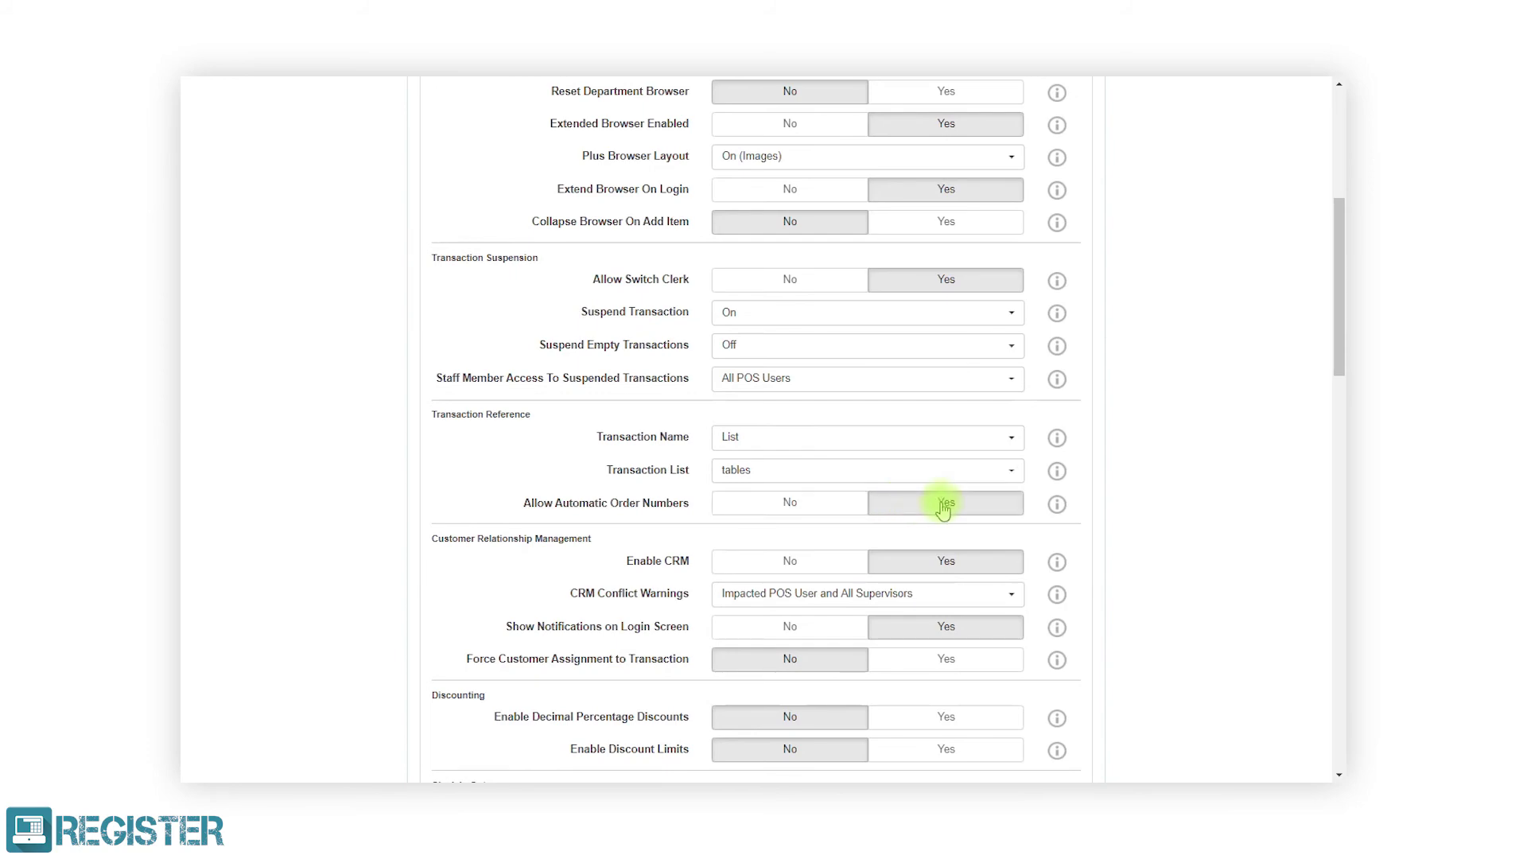
# Save the Demo Sunmi profile and return to the Profiles list.
pyautogui.scroll(-1, 1034, 509)
pyautogui.scroll(-20, 1038, 514)
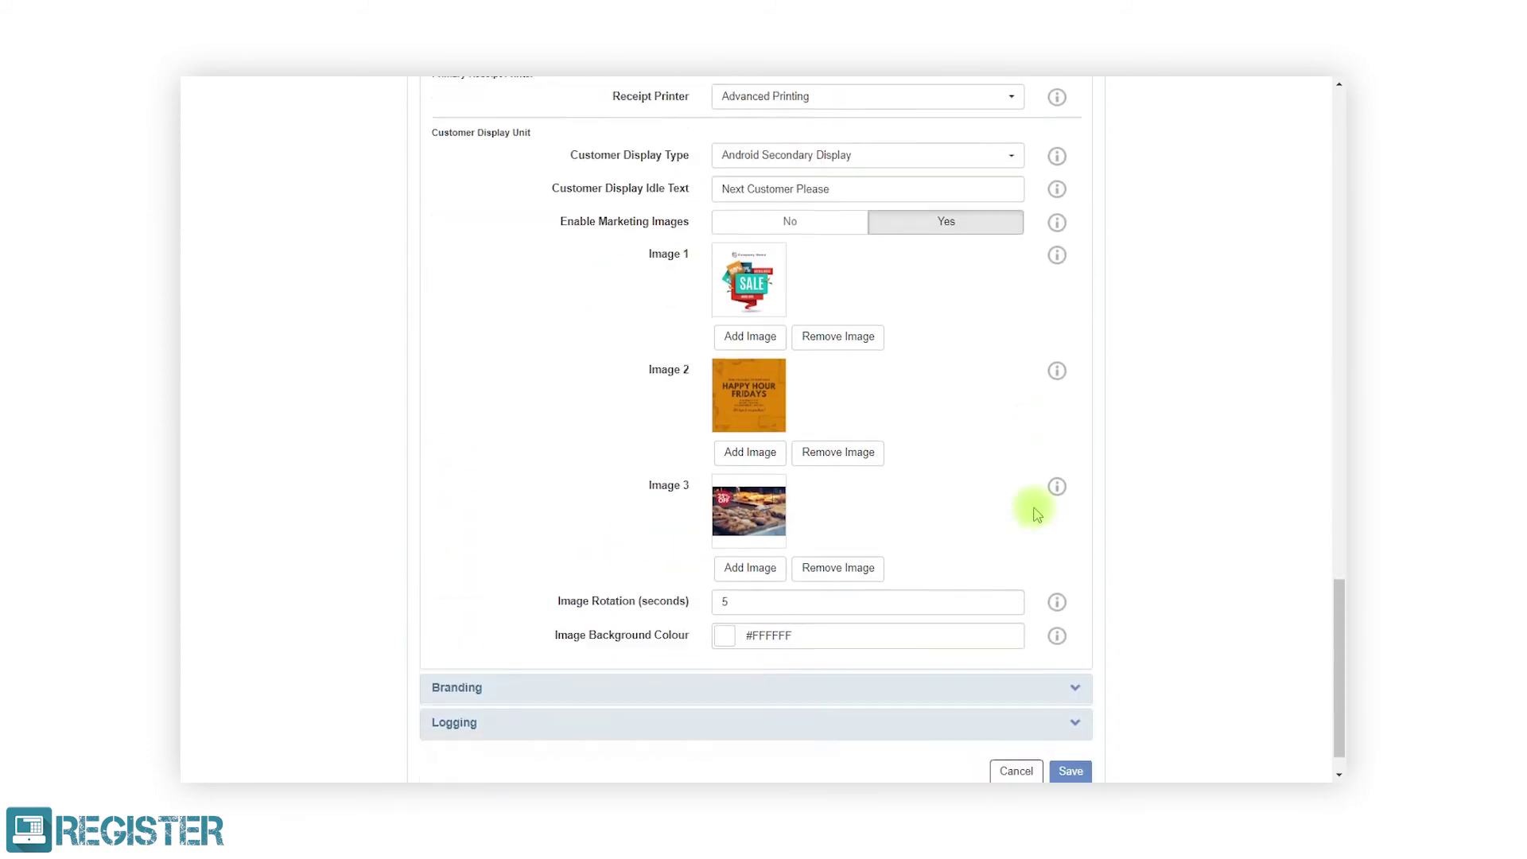
pyautogui.click(1076, 729)
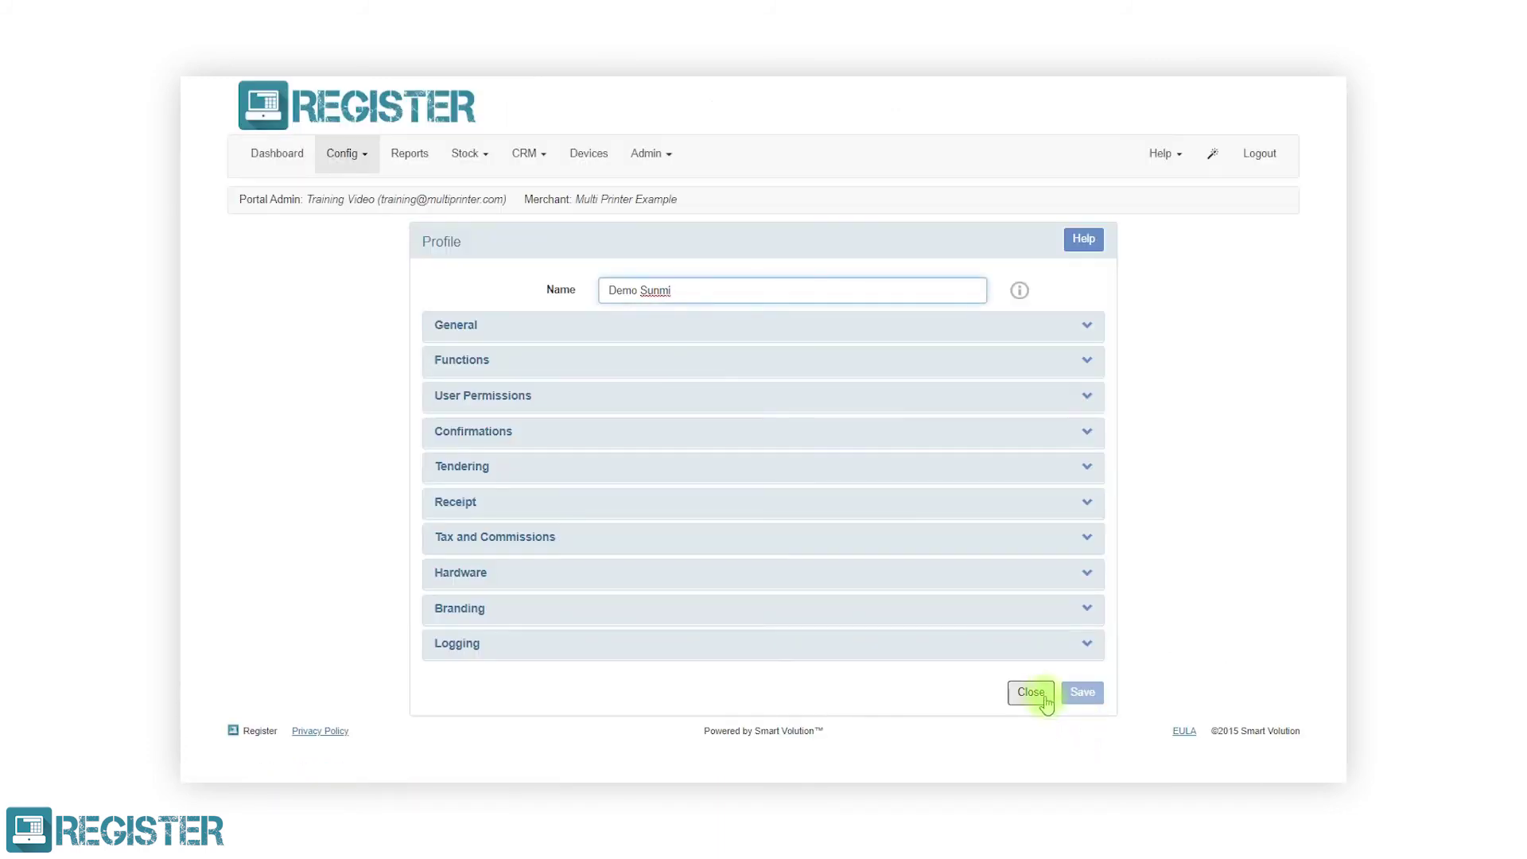
pyautogui.click(1042, 700)
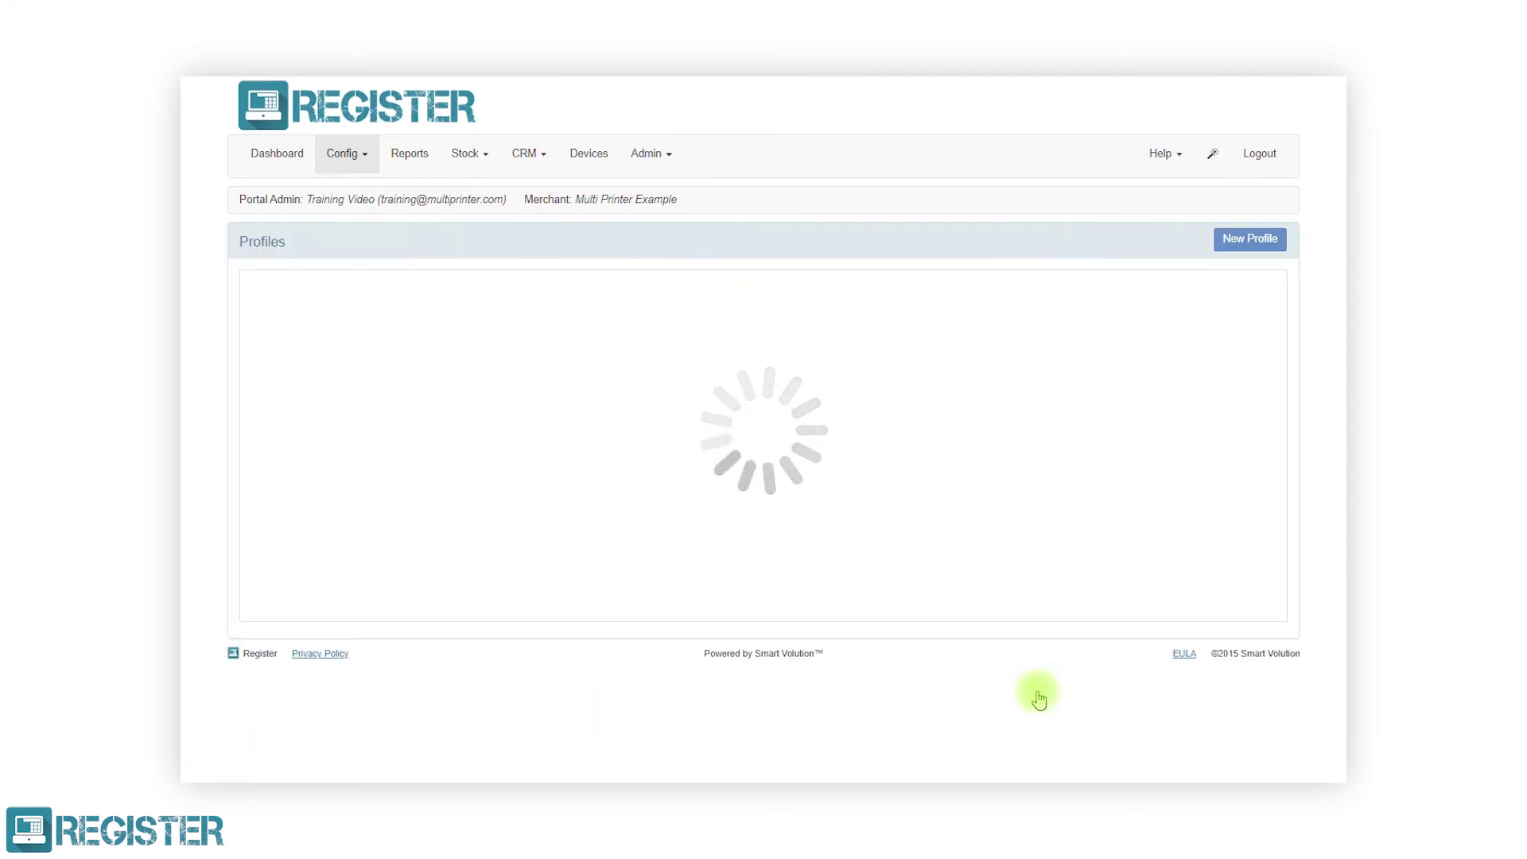
# Zoom the page out slightly and open device Training 1 for editing from Devices.
pyautogui.hotkey('ctrl', '-')
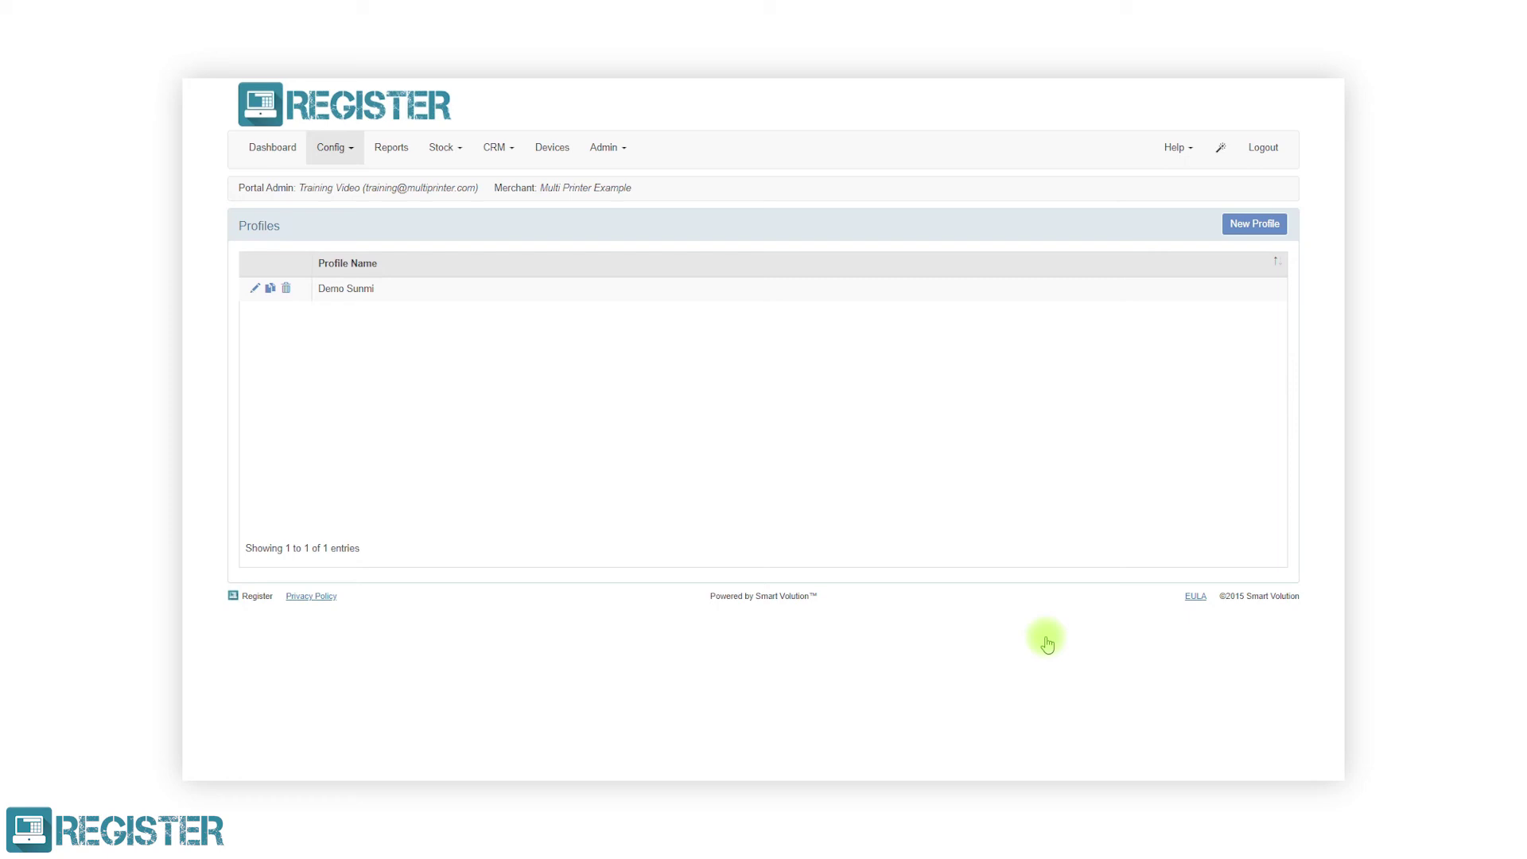
pyautogui.click(552, 148)
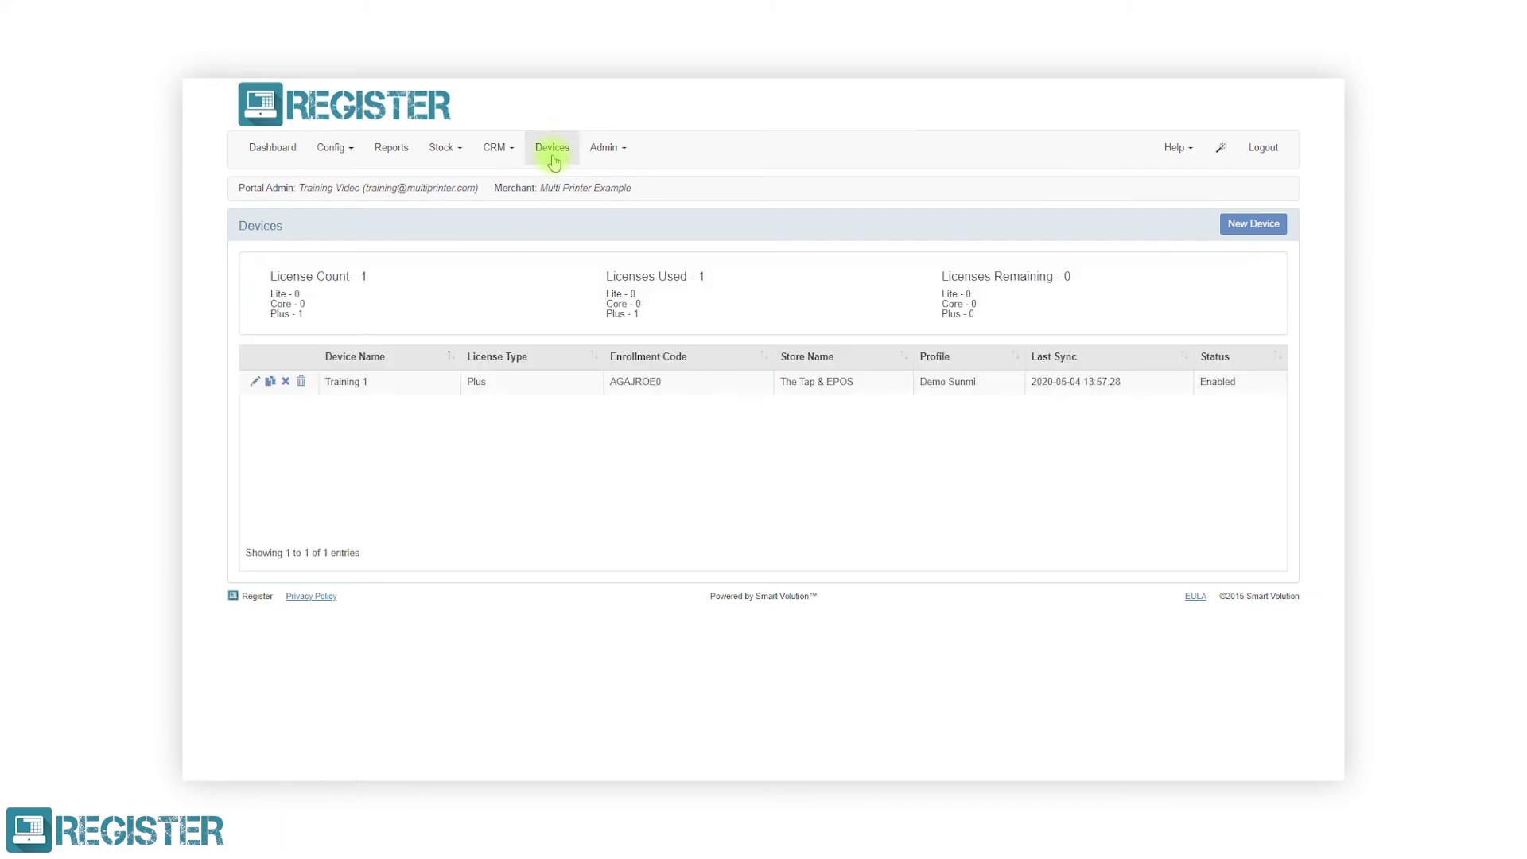
pyautogui.click(255, 383)
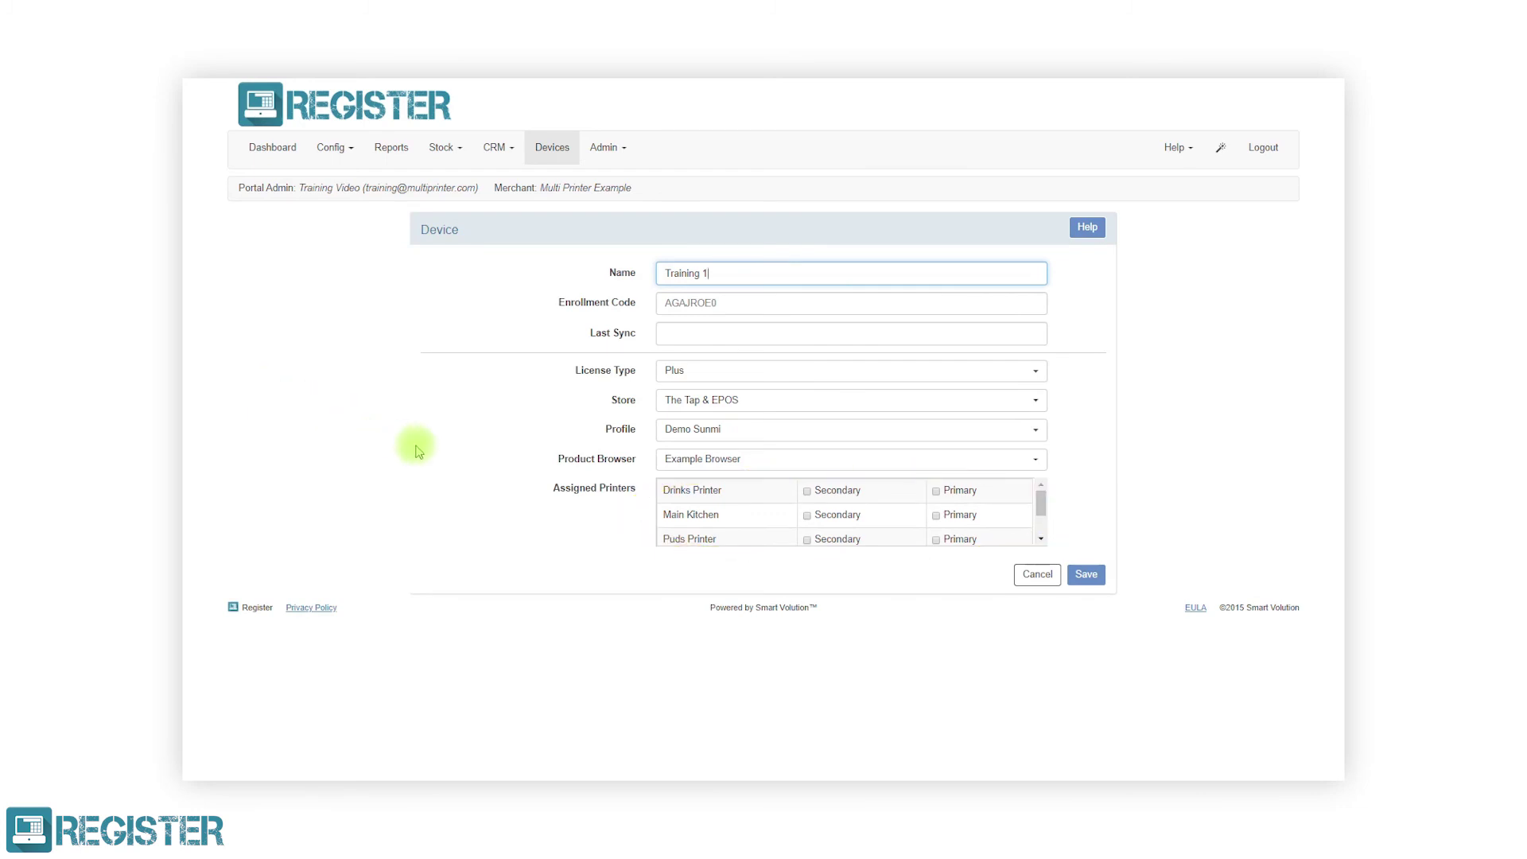
# Make Drinks, Main Kitchen and Puds secondary printers and Receipt Printer primary, then save.
pyautogui.click(808, 495)
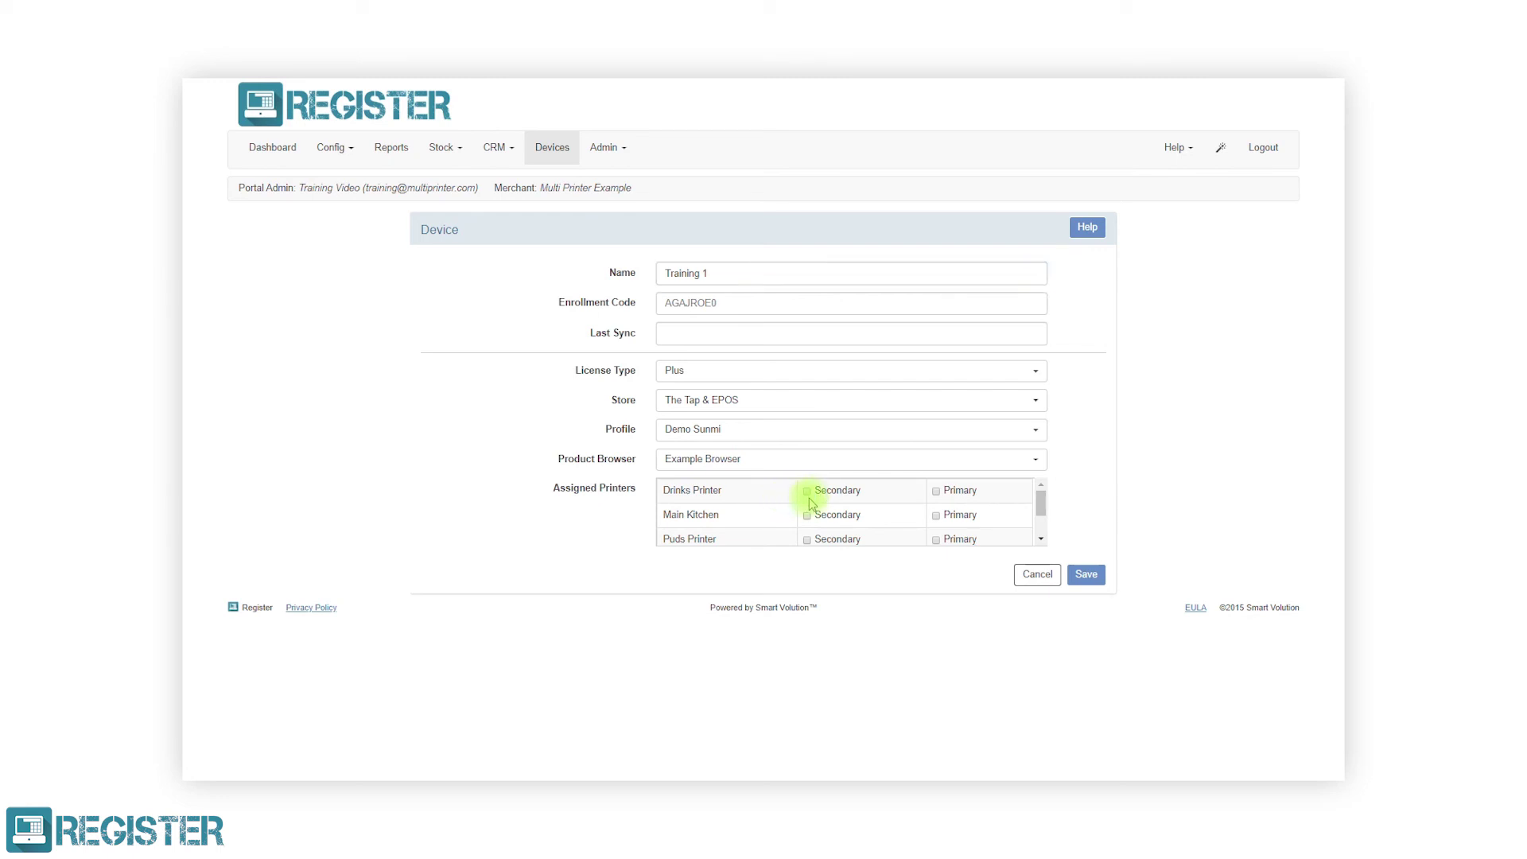
pyautogui.click(807, 516)
pyautogui.click(808, 540)
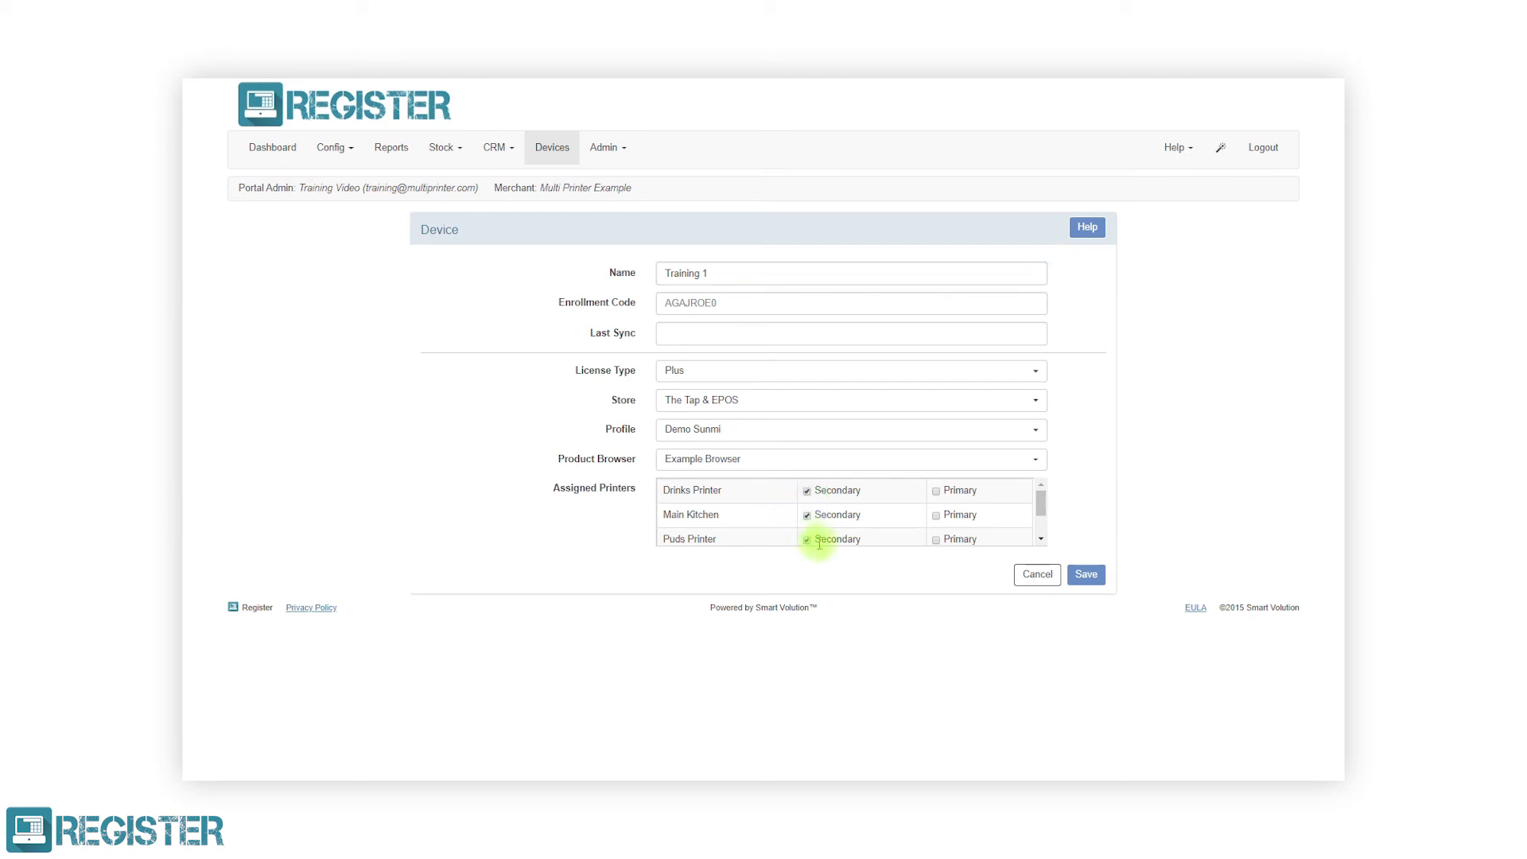
pyautogui.moveTo(1040, 505); pyautogui.dragTo(1044, 532)
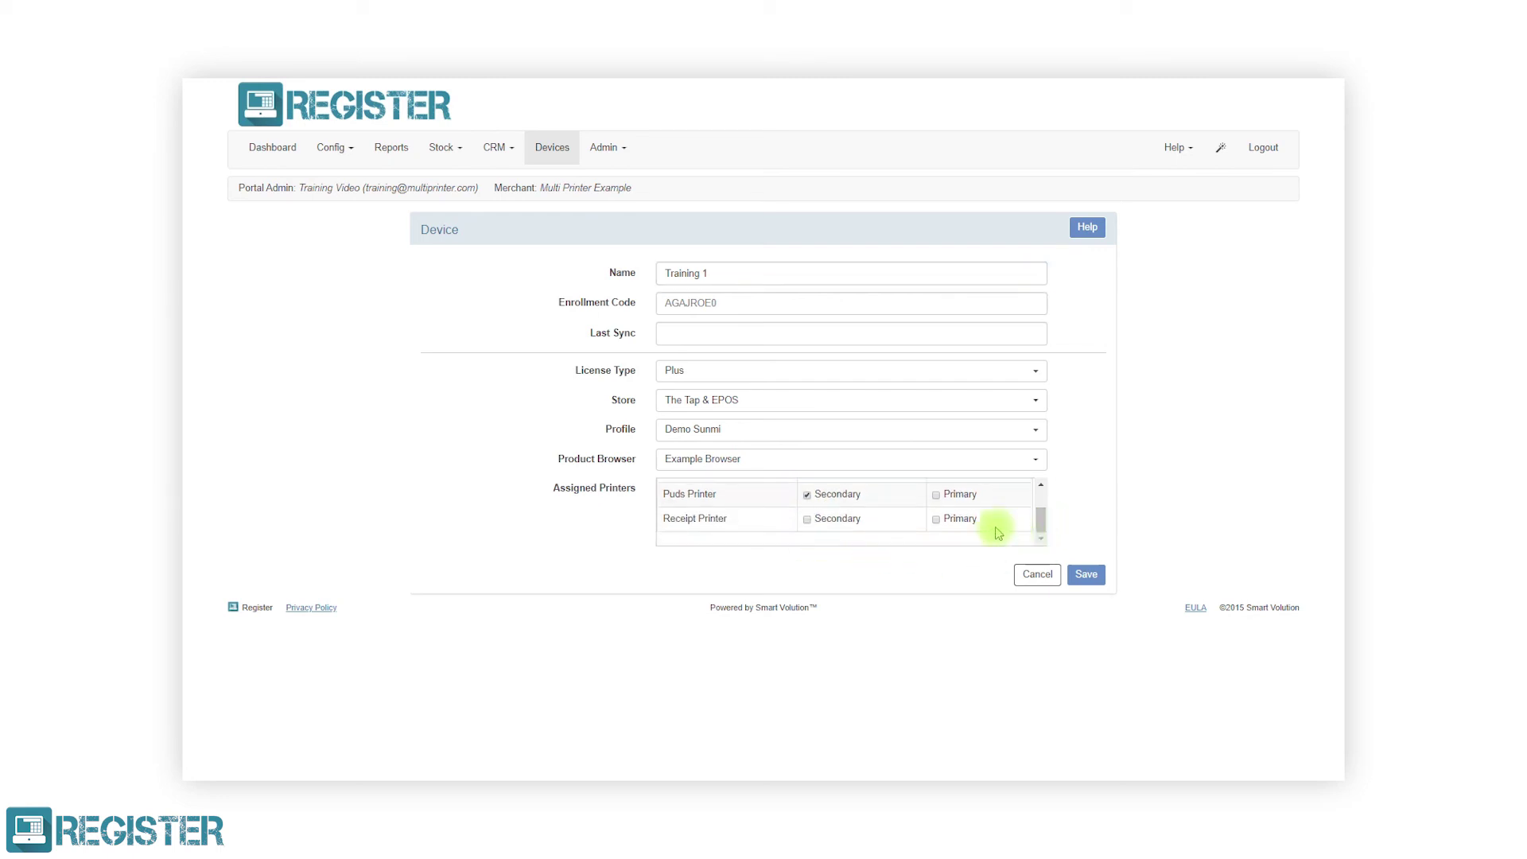
pyautogui.click(936, 520)
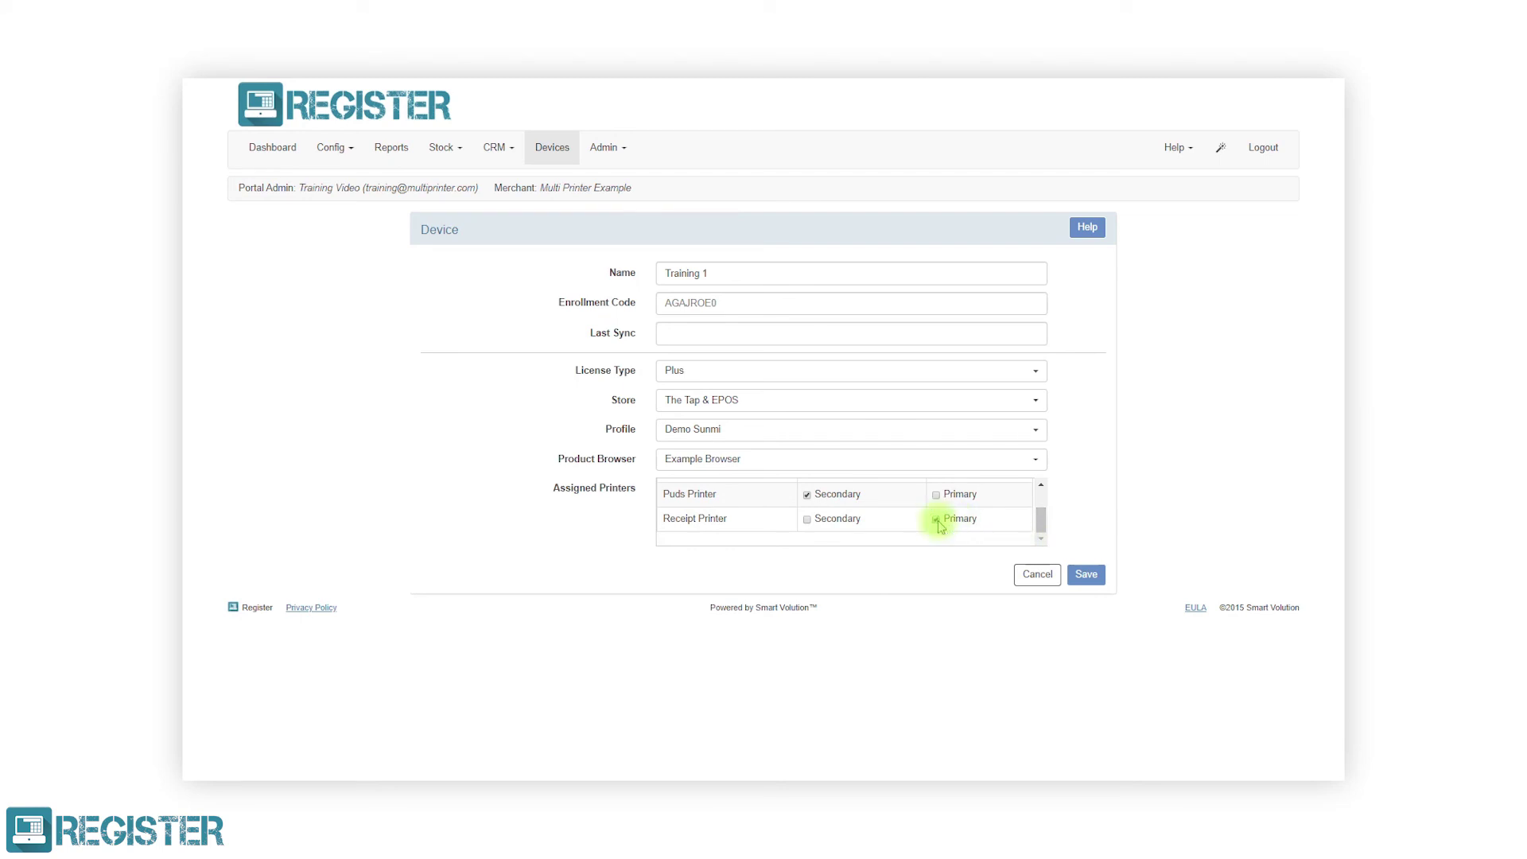
pyautogui.click(1083, 581)
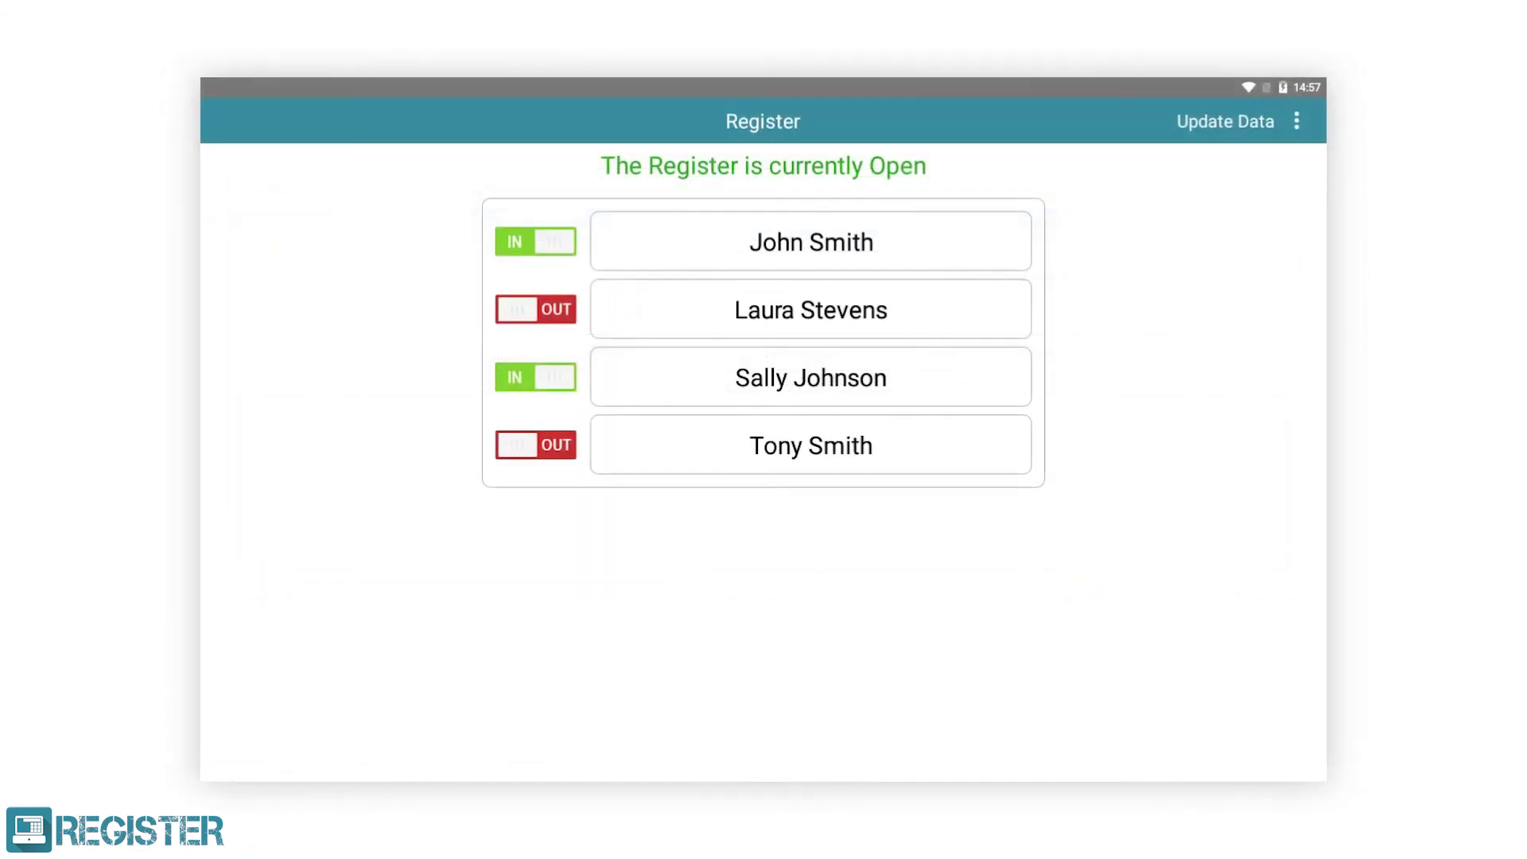
# Run Update Data so the till pulls the latest portal settings.
pyautogui.click(1232, 129)
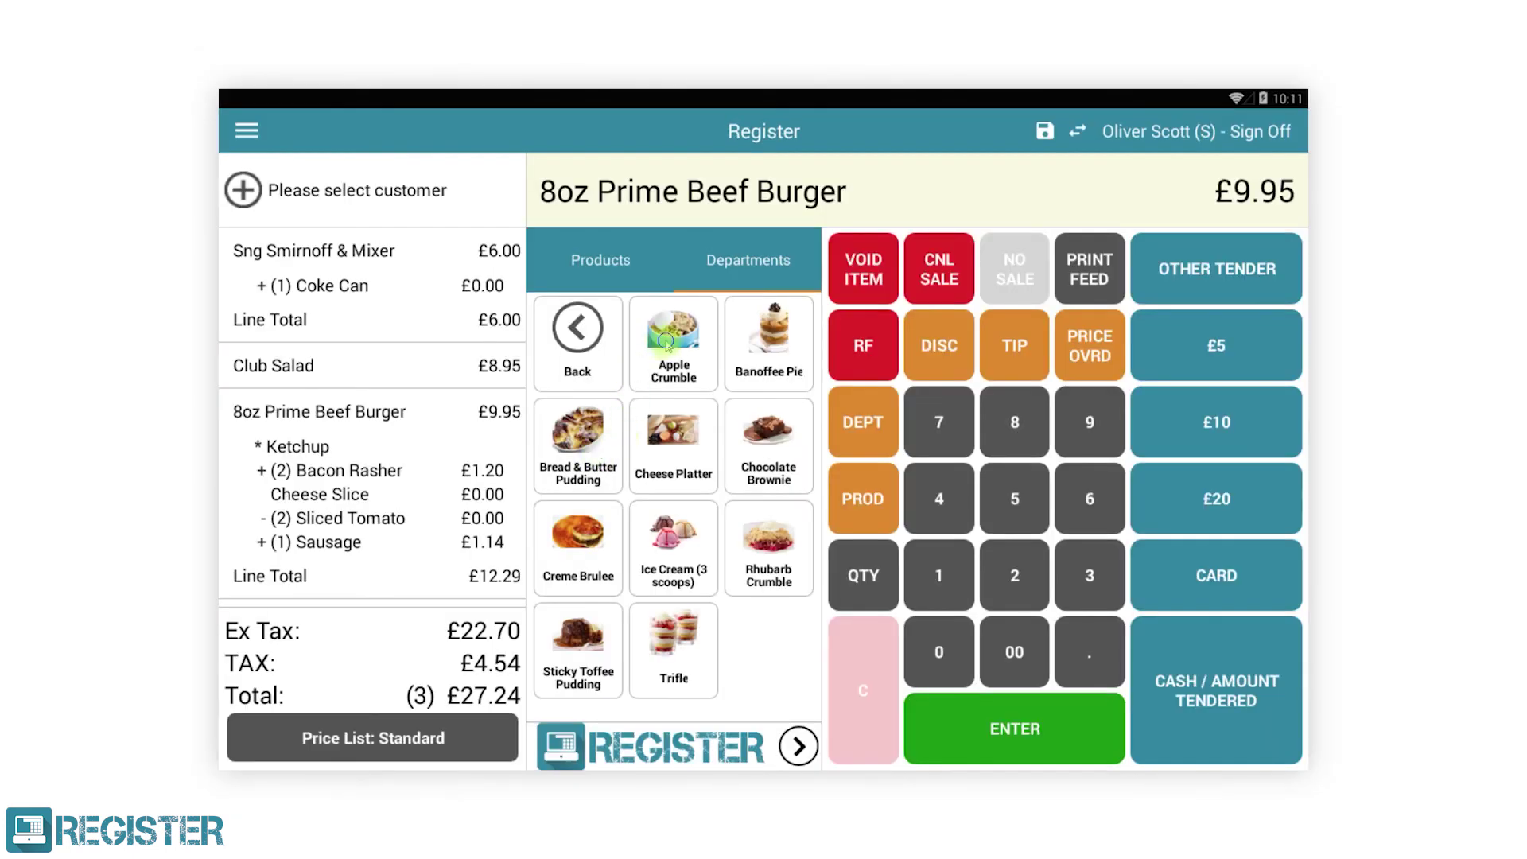
# Add Apple Crumble with Custard, take £32.74 cash, and name the order Table 1.
pyautogui.click(665, 340)
pyautogui.click(818, 282)
pyautogui.click(958, 673)
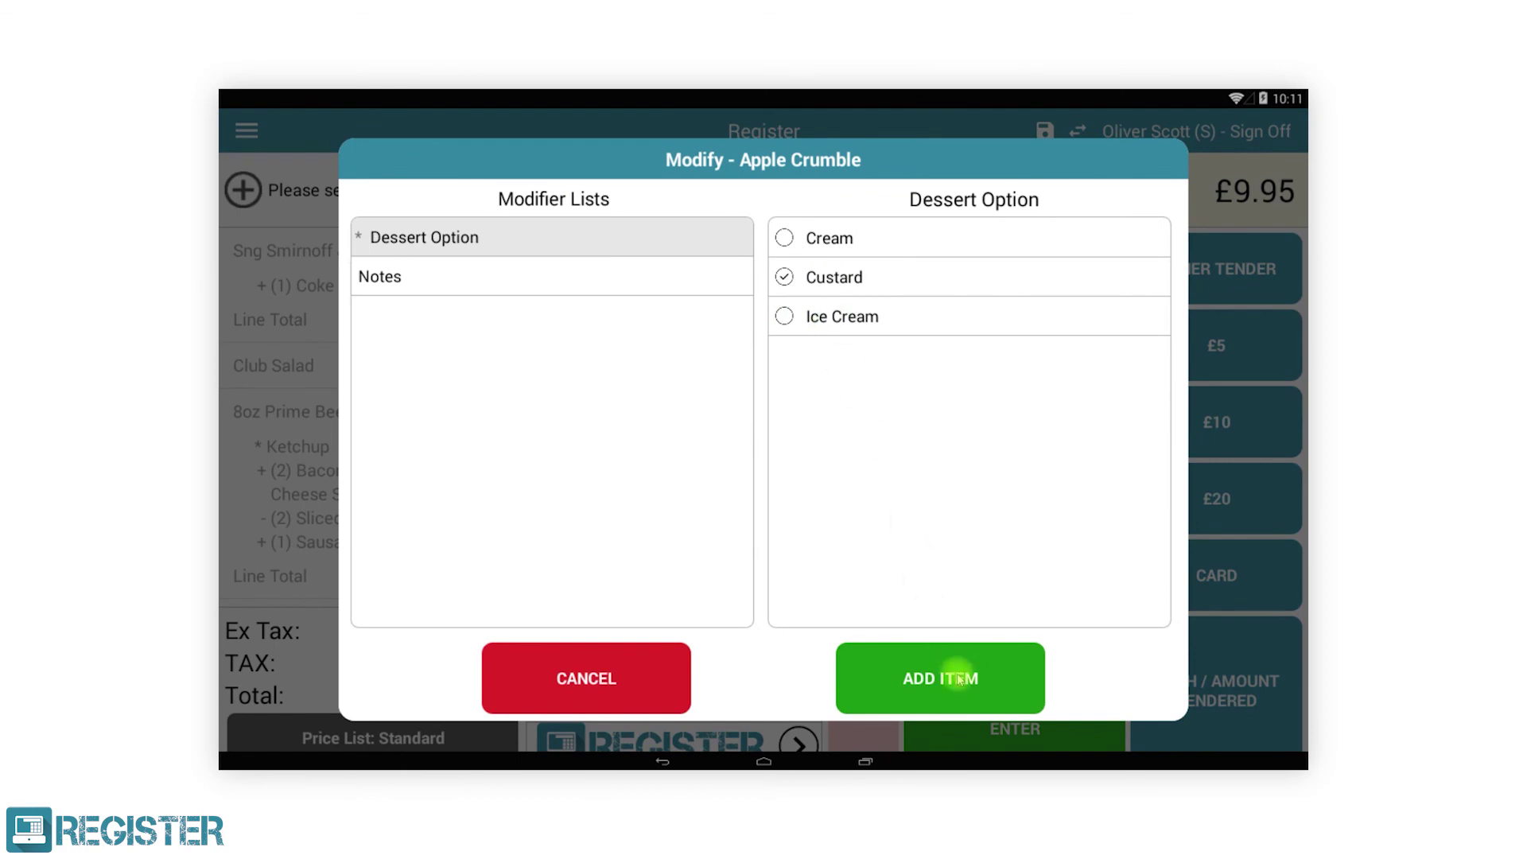
pyautogui.click(1182, 673)
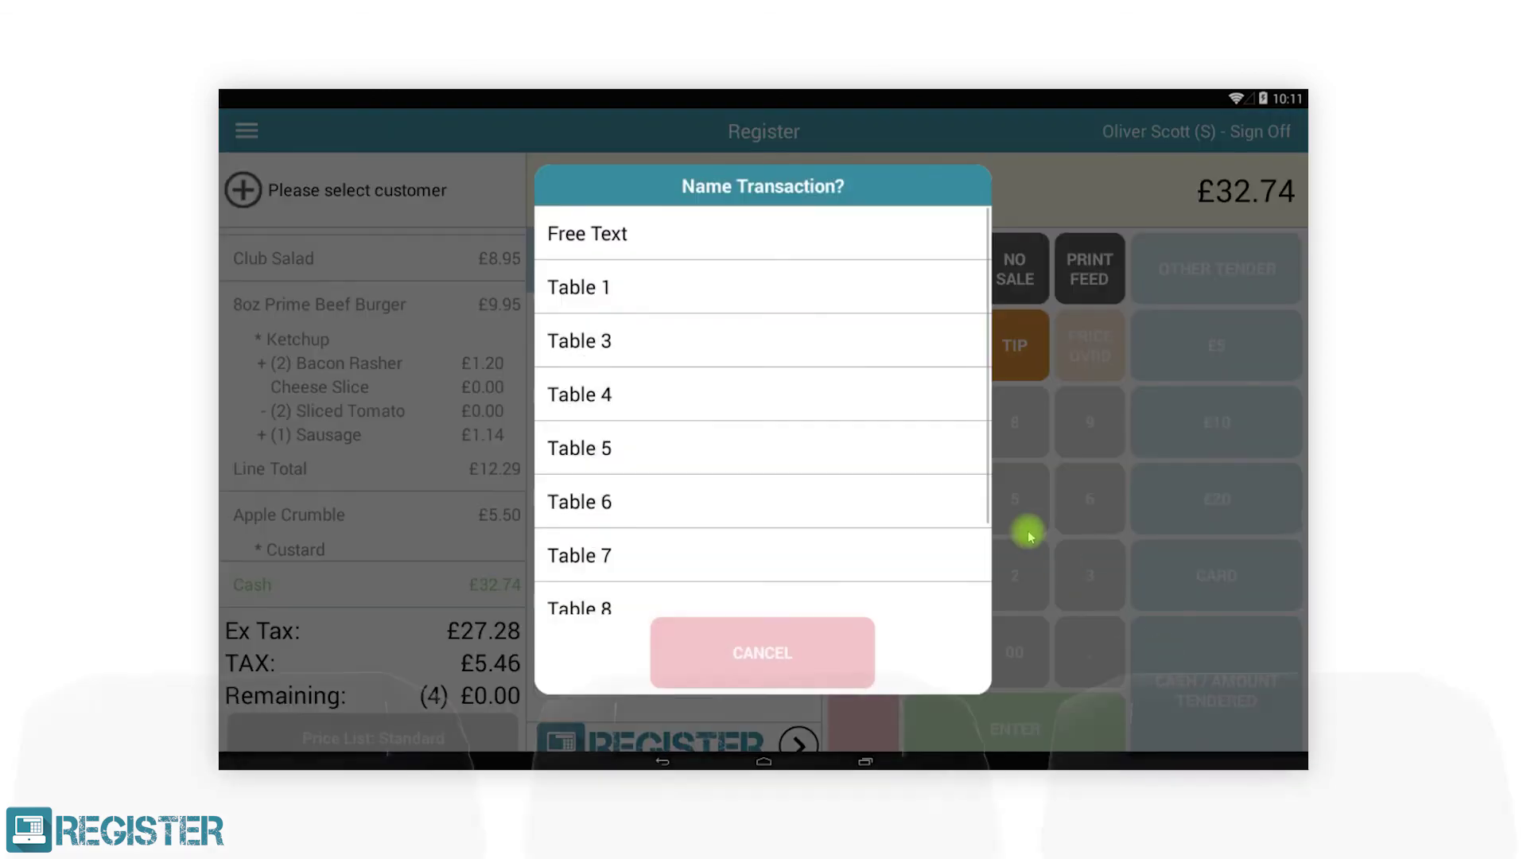
pyautogui.click(682, 291)
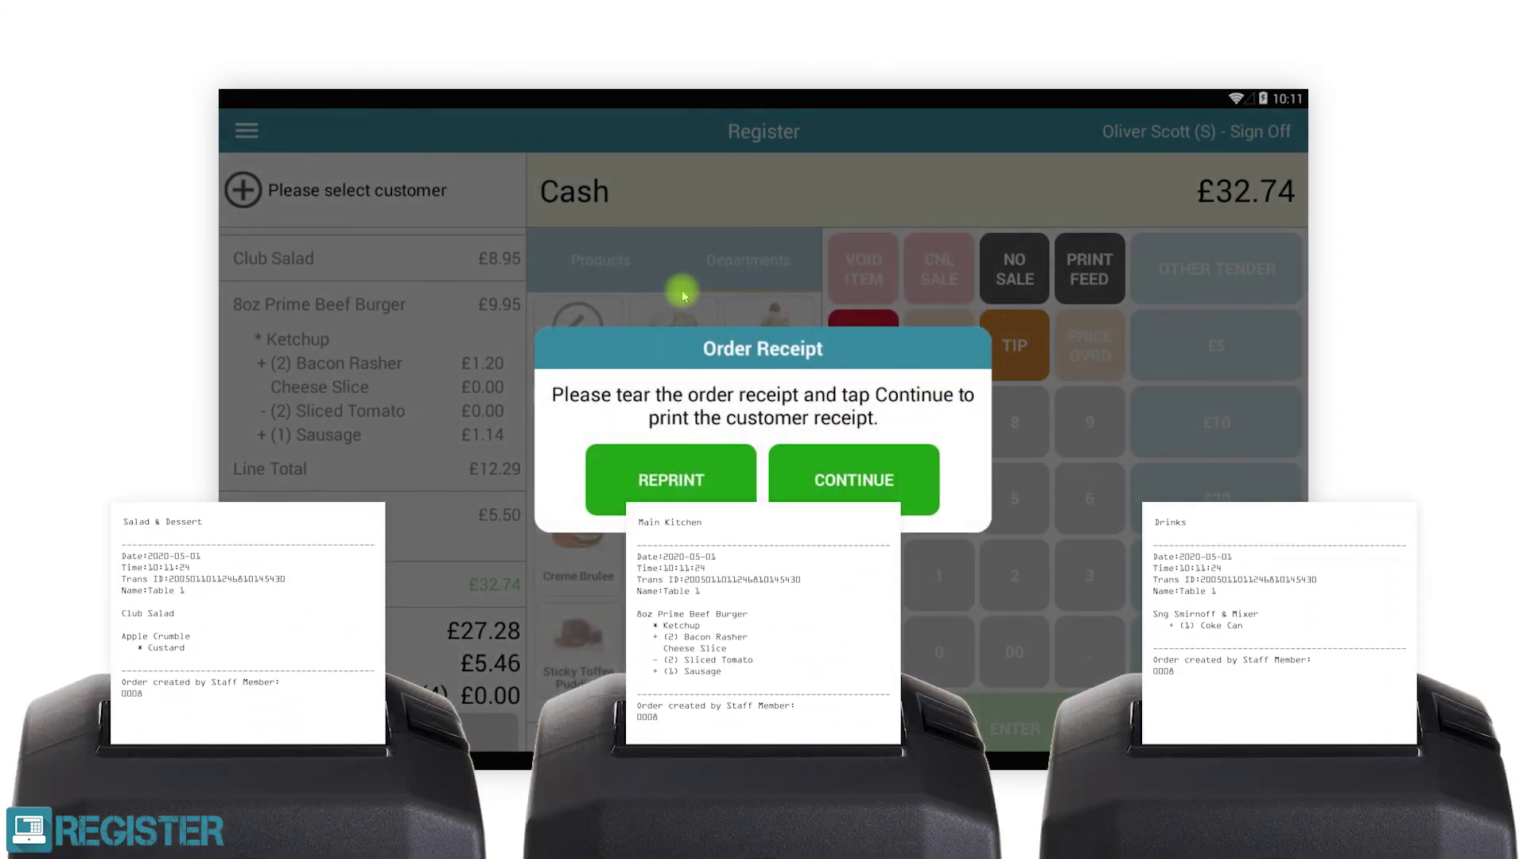